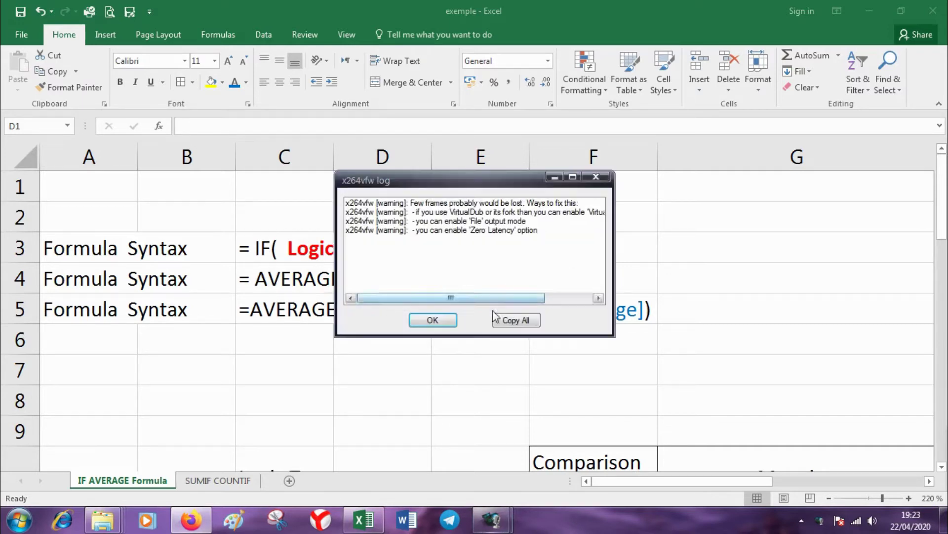
Step: Dismiss the warning and review the IF syntax arguments in C3 (Logic Test, If_True, If_False) without changing it
click(440, 320)
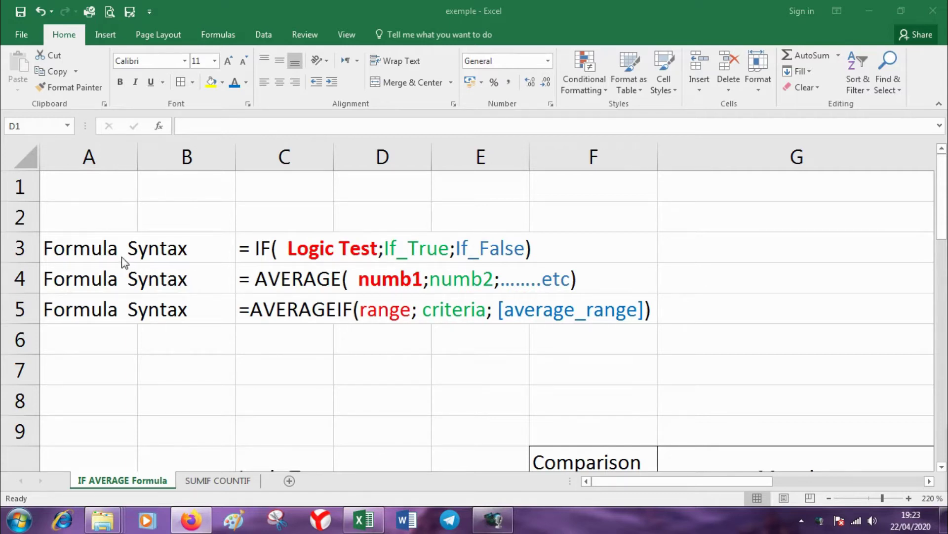
click(264, 248)
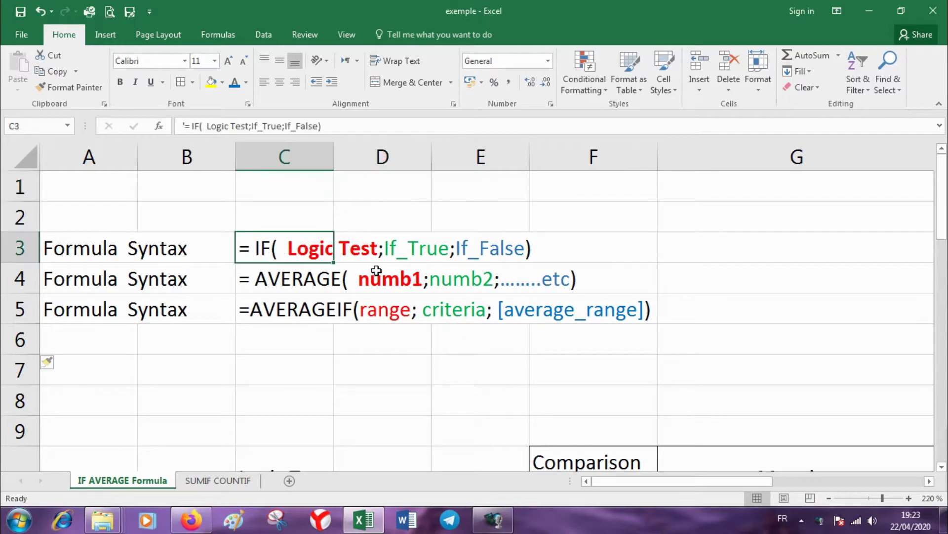
double_click(282, 251)
double_click(266, 249)
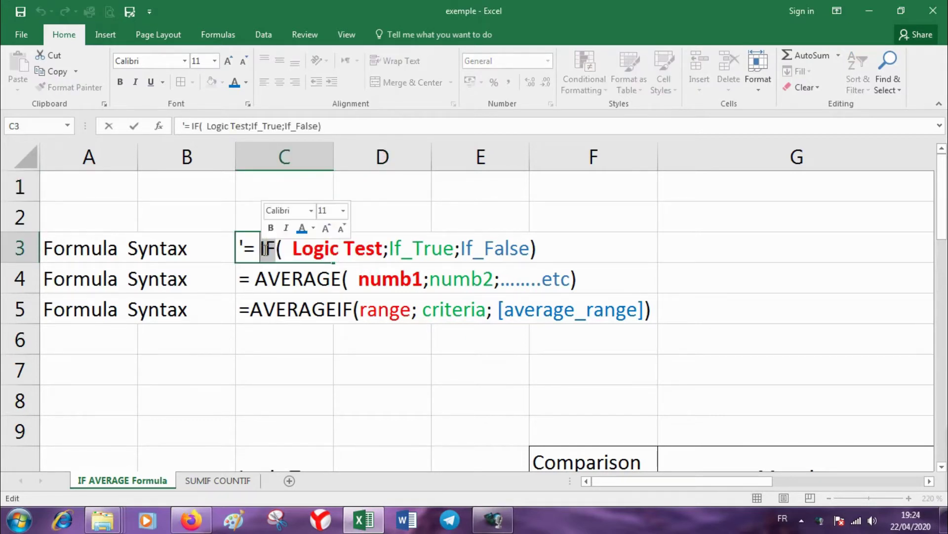
drag(292, 249, 385, 253)
click(390, 252)
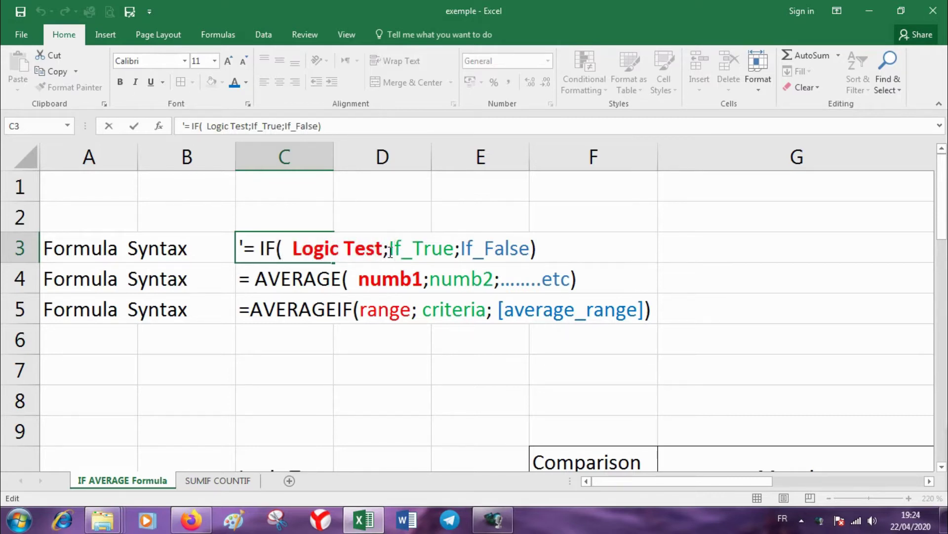
drag(391, 248, 529, 250)
click(465, 251)
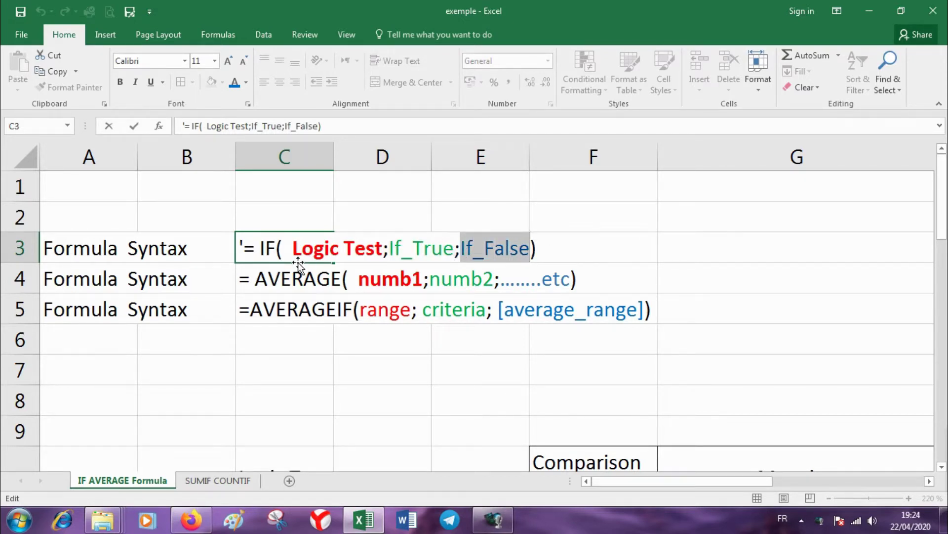
key(ctrl+Return)
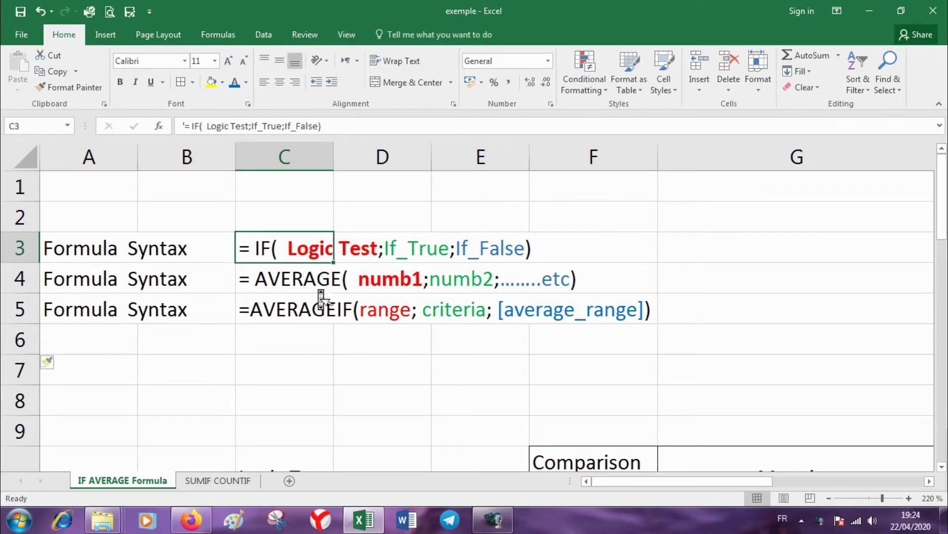
Step: Make the Logic Test label in C10 blue
scroll(321, 297, down, 1)
scroll(321, 299, down, 1)
scroll(322, 299, down, 1)
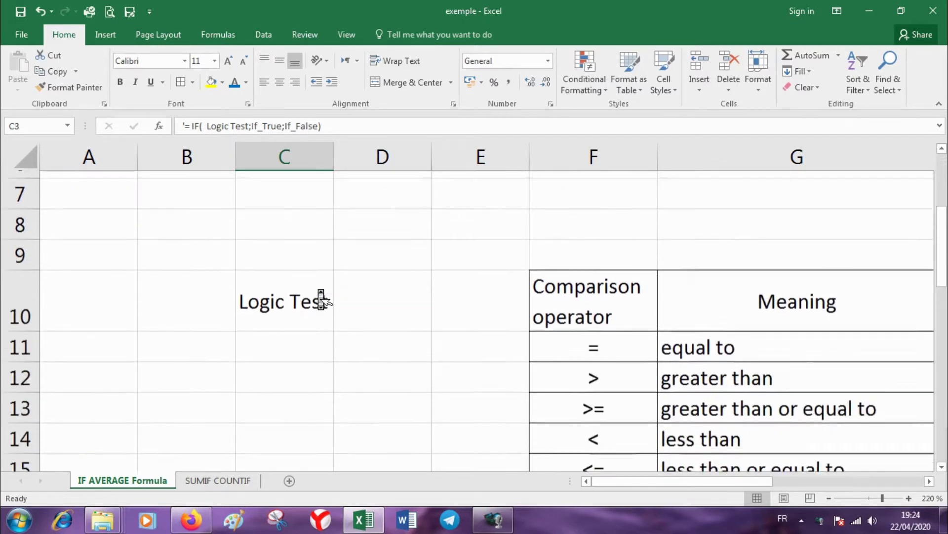
click(284, 294)
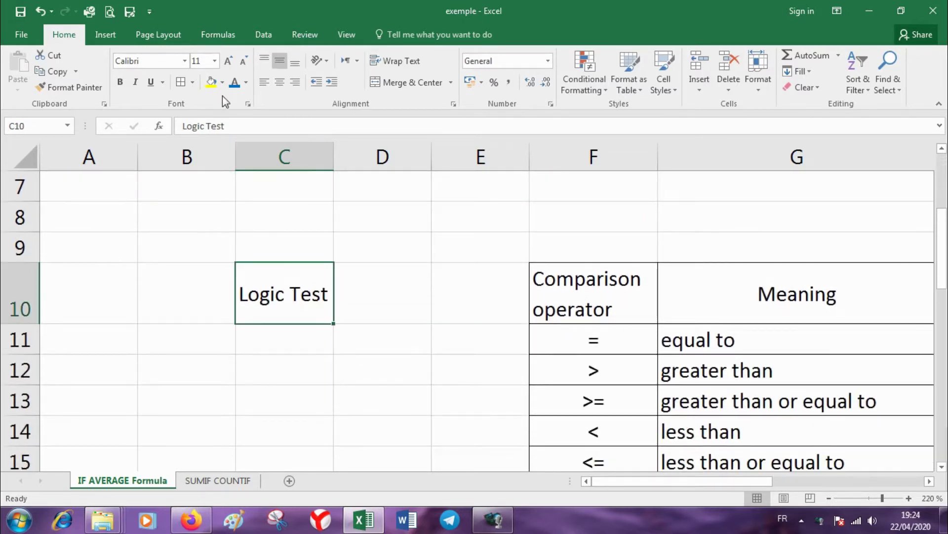
click(234, 83)
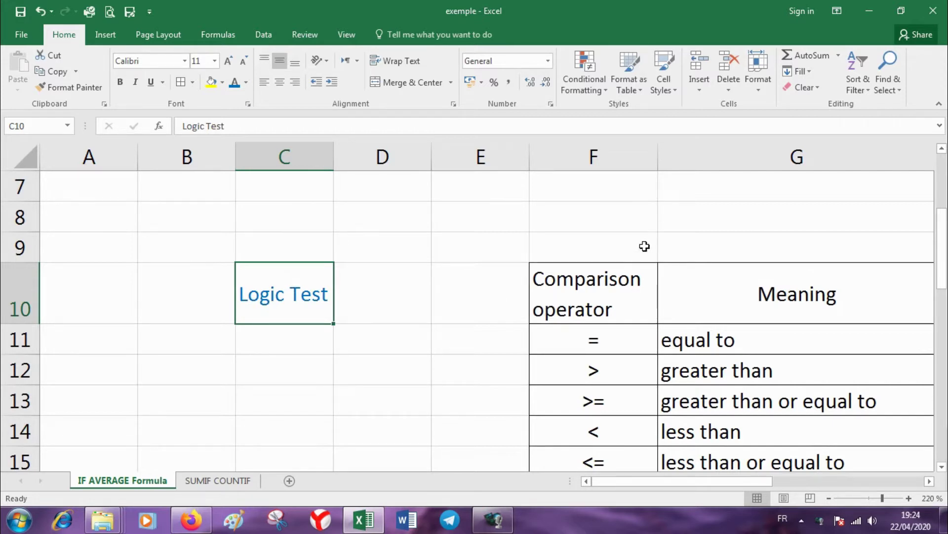
mouse_move(639, 481)
mouse_down()
mouse_move(676, 482)
mouse_move(666, 482)
mouse_up()
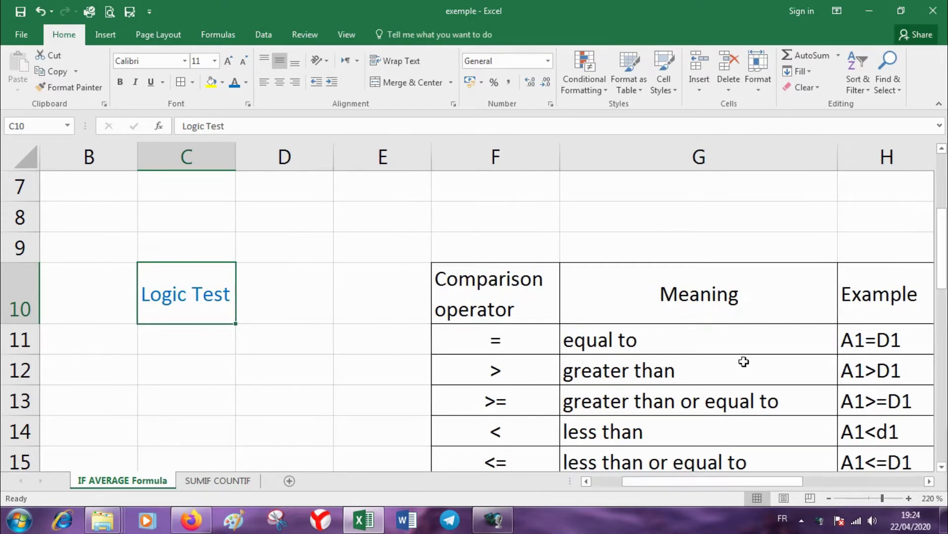
Step: Colour the comparison operators in F11:F16 blue
scroll(749, 371, down, 1)
scroll(749, 370, down, 1)
scroll(746, 366, down, 1)
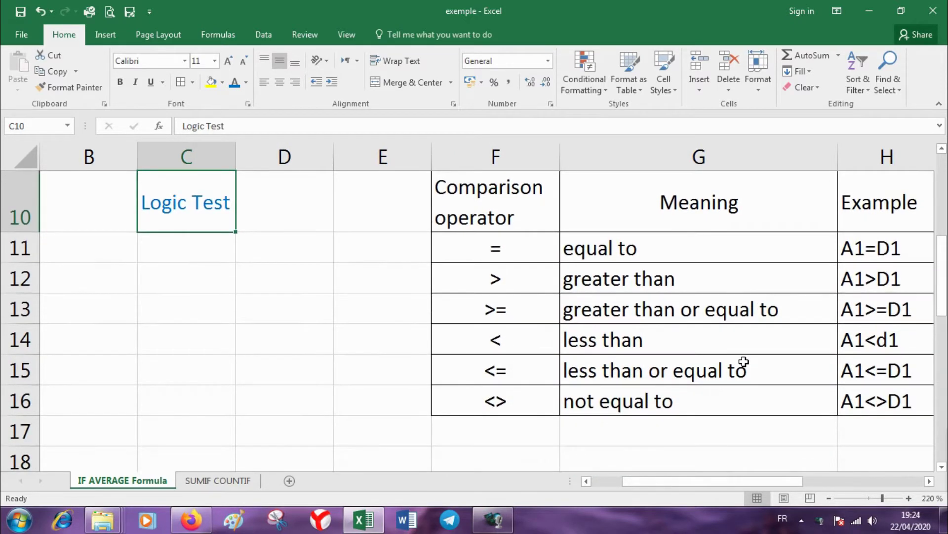
drag(514, 242, 508, 390)
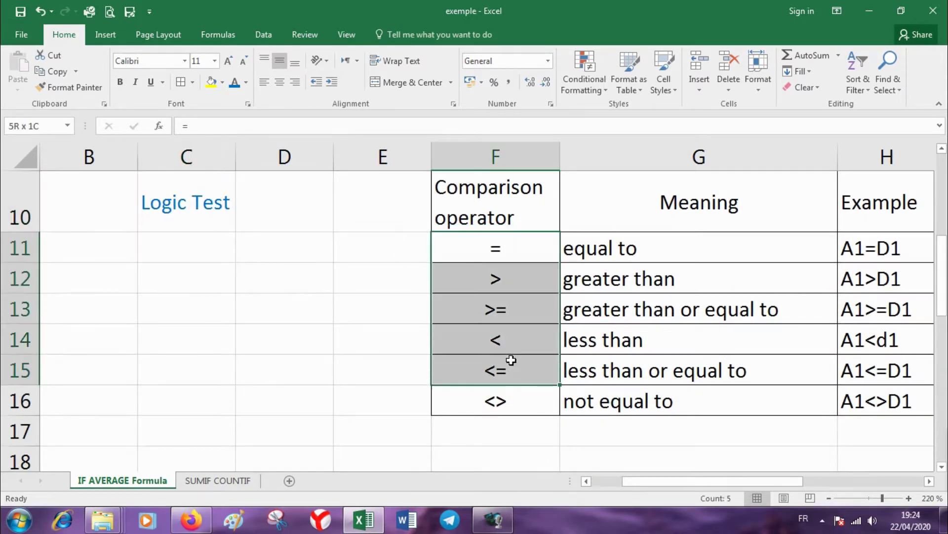
click(231, 83)
Step: Go through the =, >, >=, <, <=, <> operators, then recolour F11:F16 red
click(494, 245)
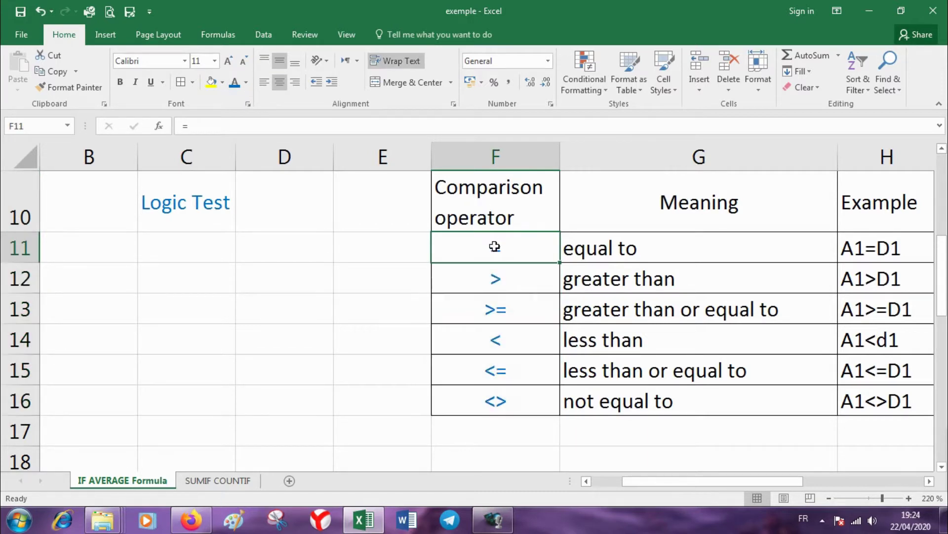
click(500, 281)
click(501, 309)
click(499, 340)
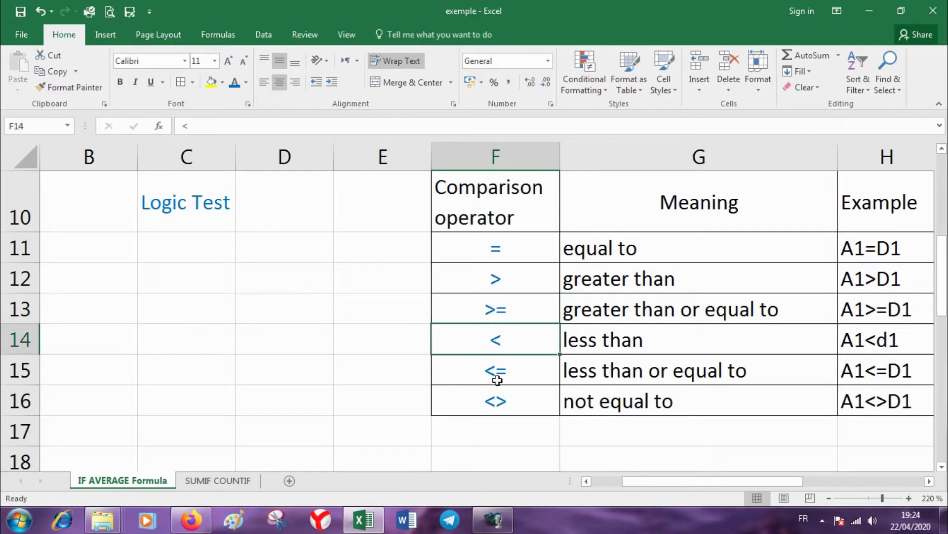
click(497, 378)
click(497, 390)
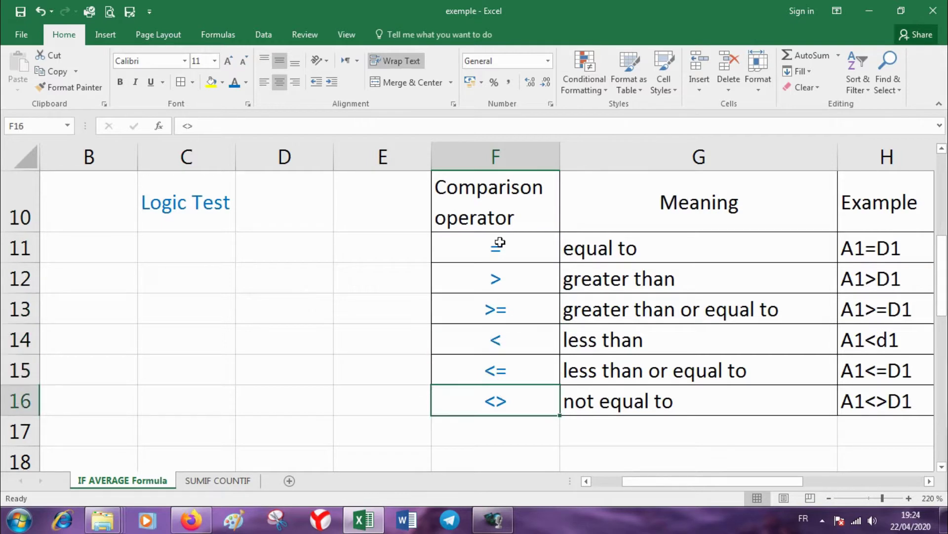
drag(495, 242, 495, 399)
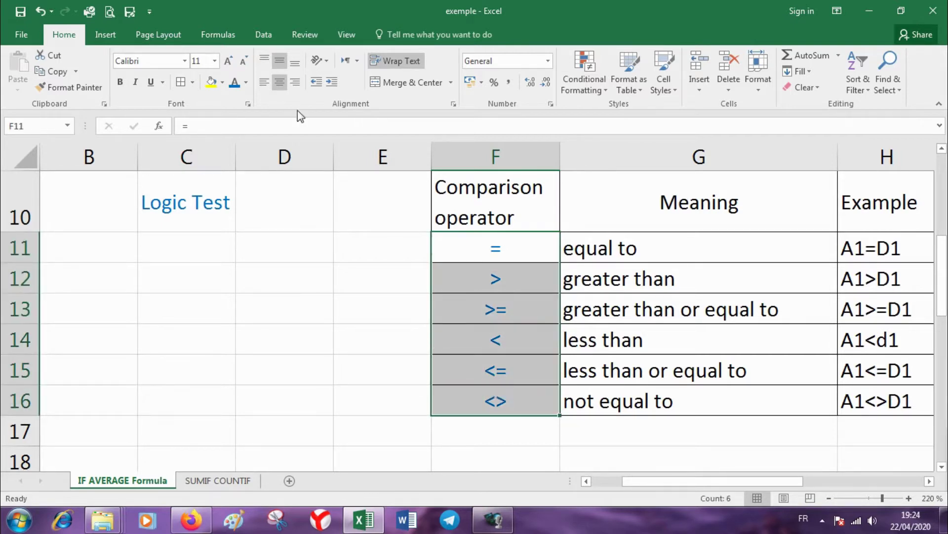
click(246, 83)
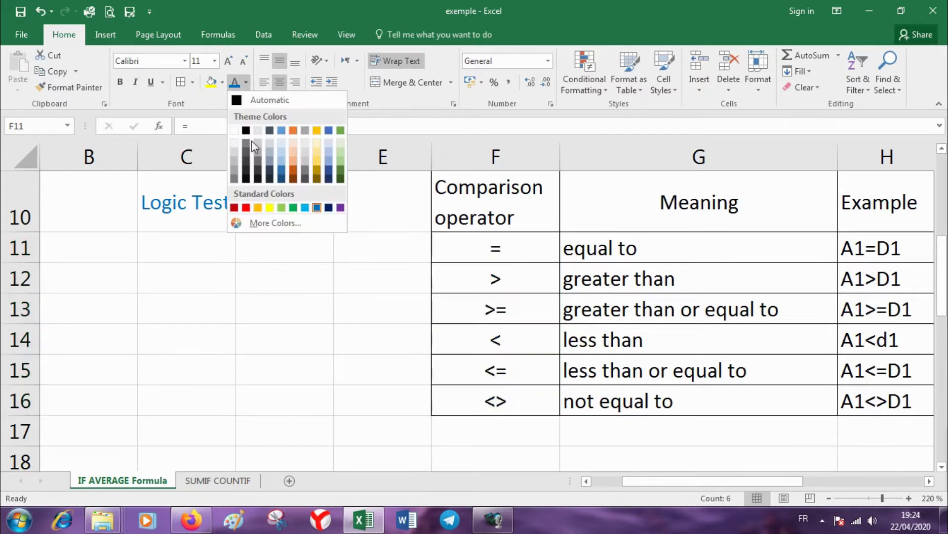
click(246, 207)
Step: Review the first operator's meaning in G11 and its example A1=D1 in H11
click(630, 251)
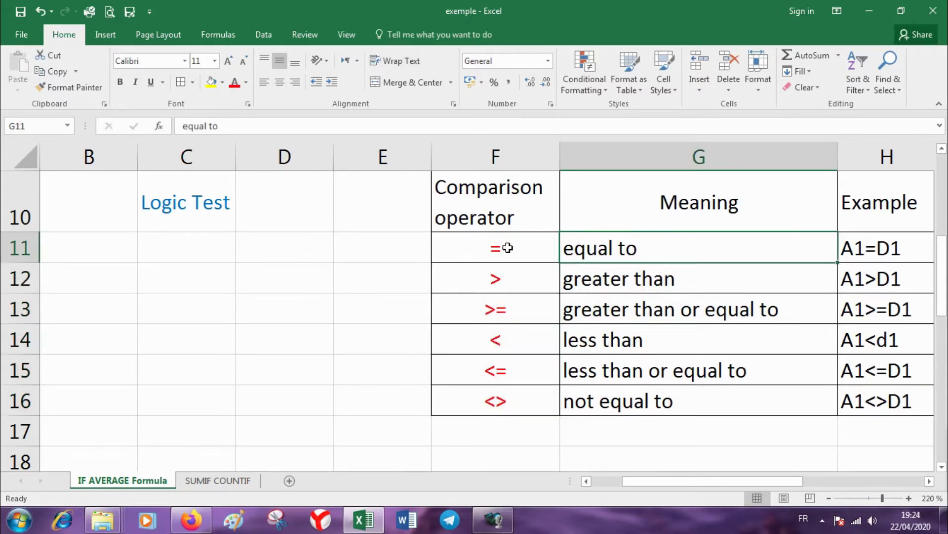
mouse_move(505, 247)
mouse_down()
mouse_move(761, 264)
mouse_move(814, 239)
mouse_up()
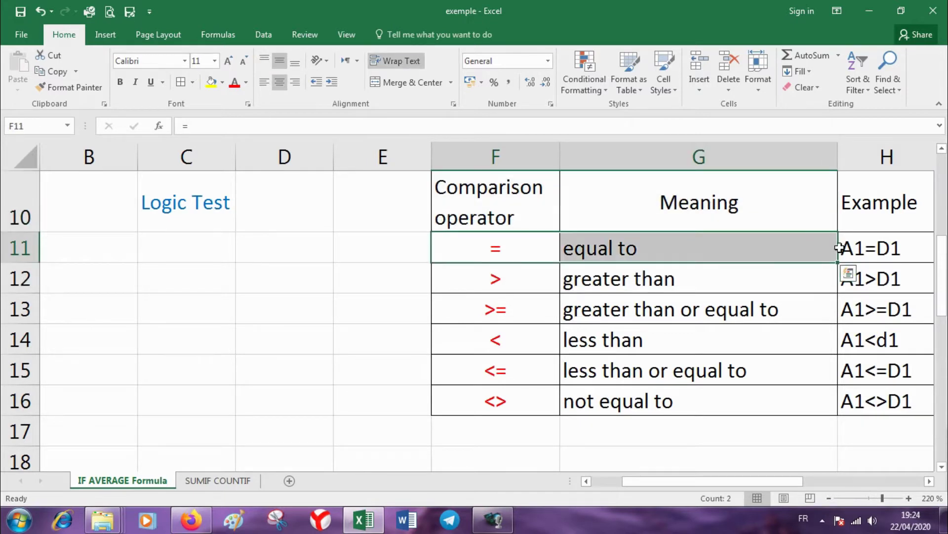
click(869, 247)
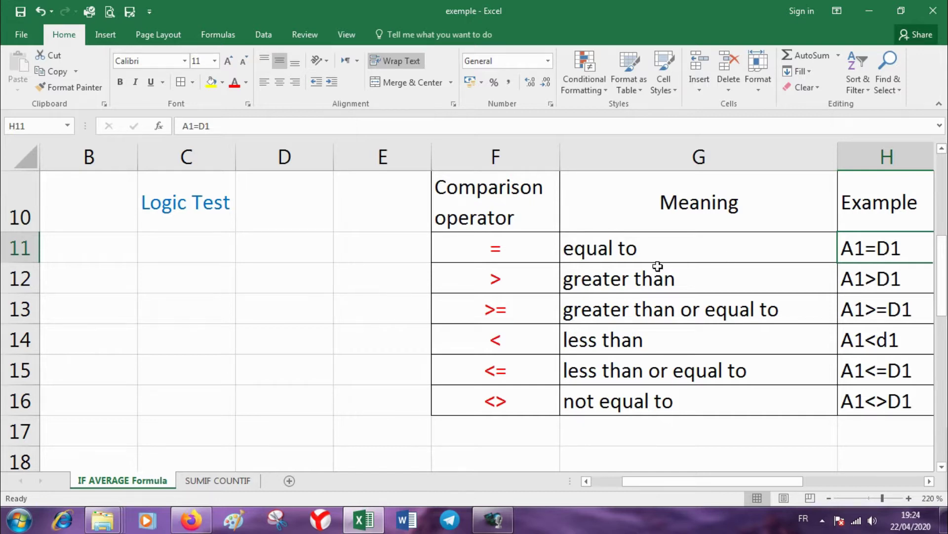
click(633, 276)
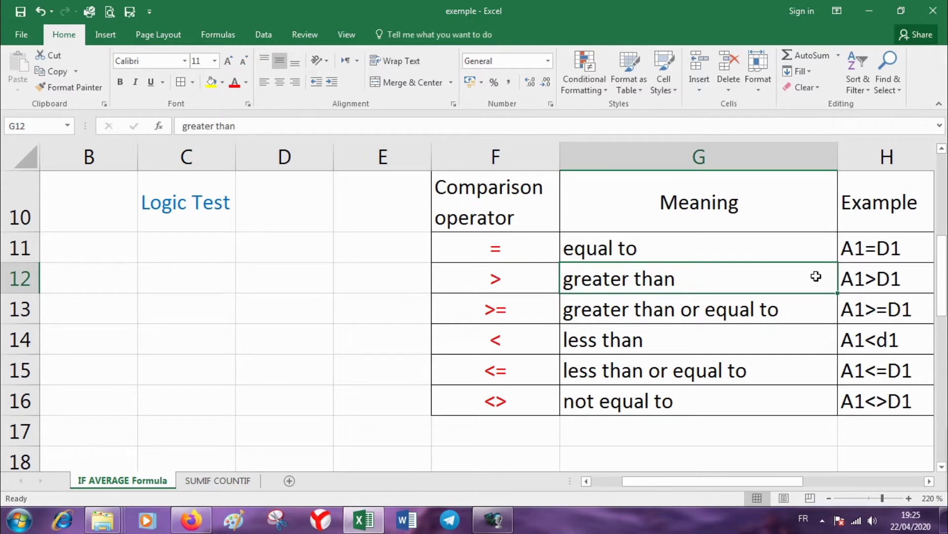
click(848, 277)
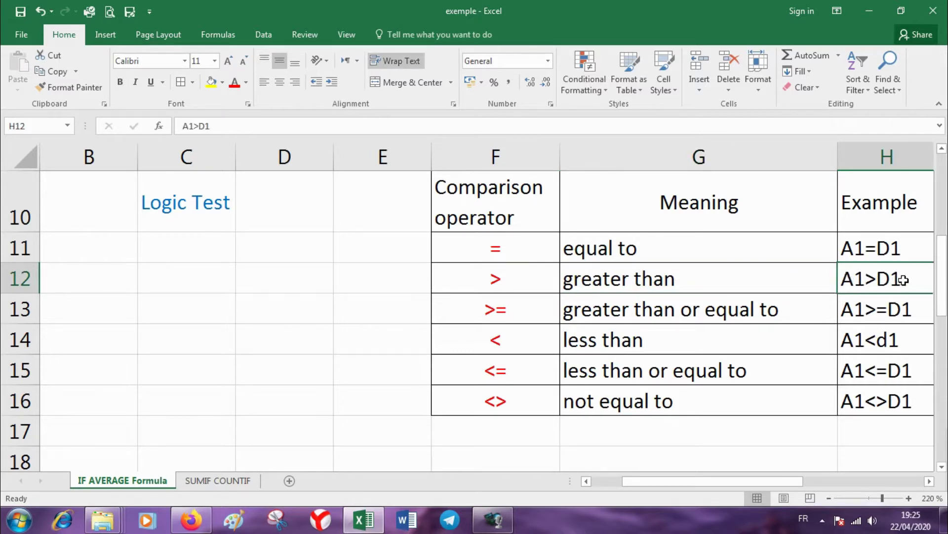
click(514, 316)
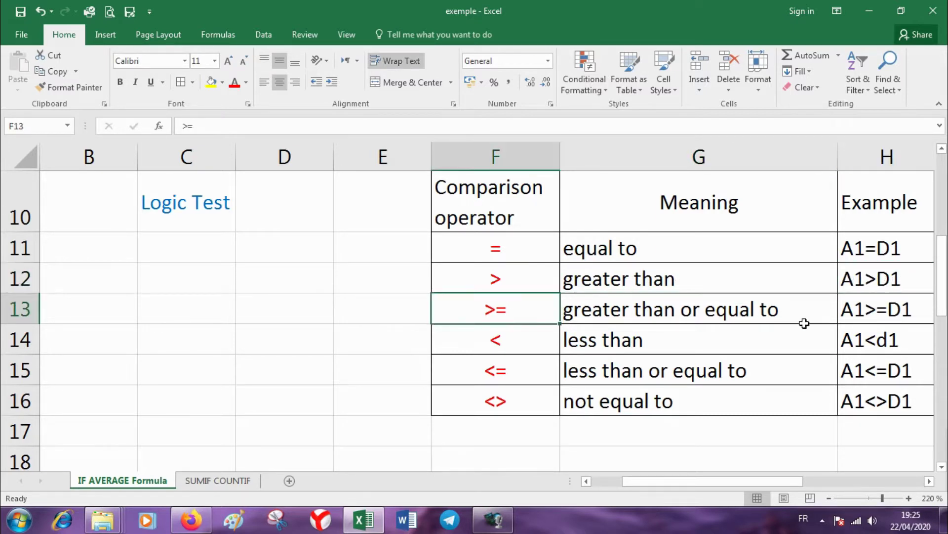
click(867, 316)
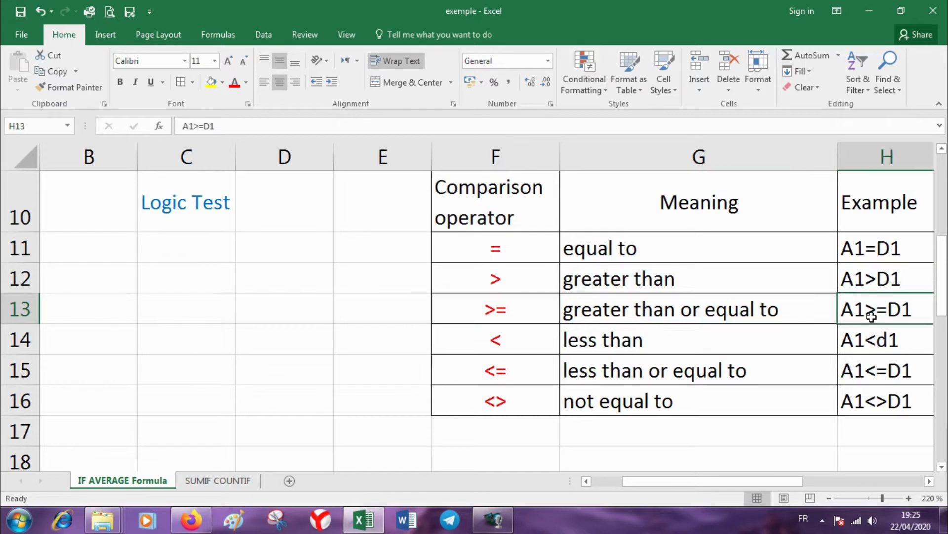
click(518, 341)
click(523, 371)
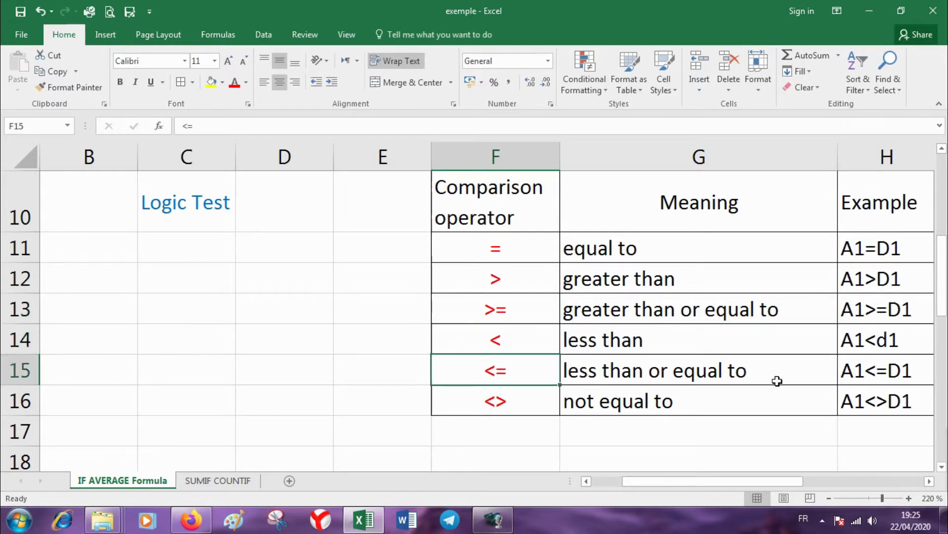
click(867, 368)
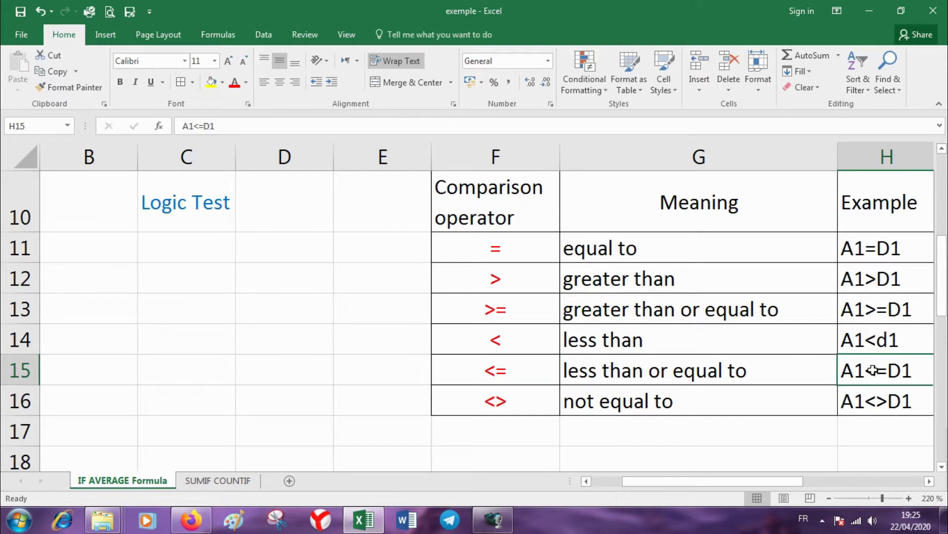
double_click(878, 316)
drag(780, 309, 767, 308)
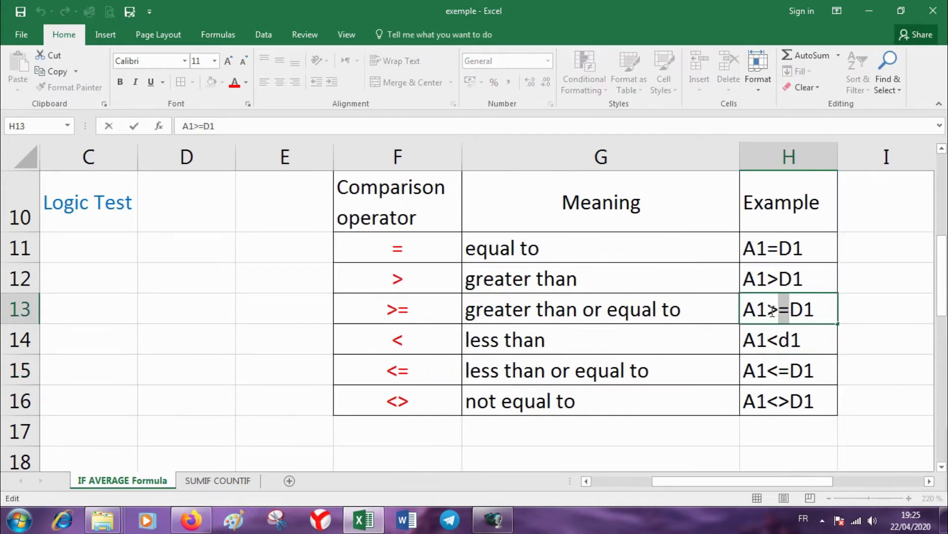
click(780, 371)
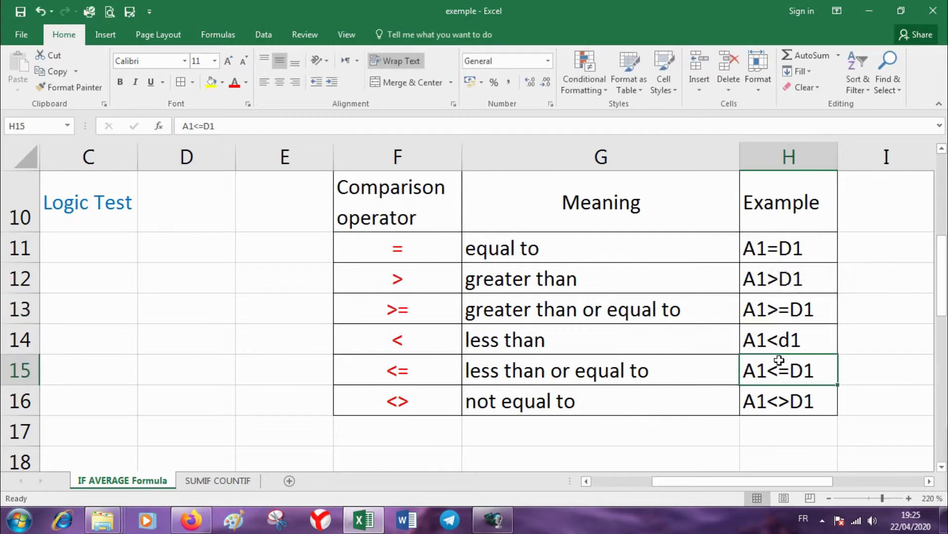
double_click(786, 373)
drag(780, 371, 768, 371)
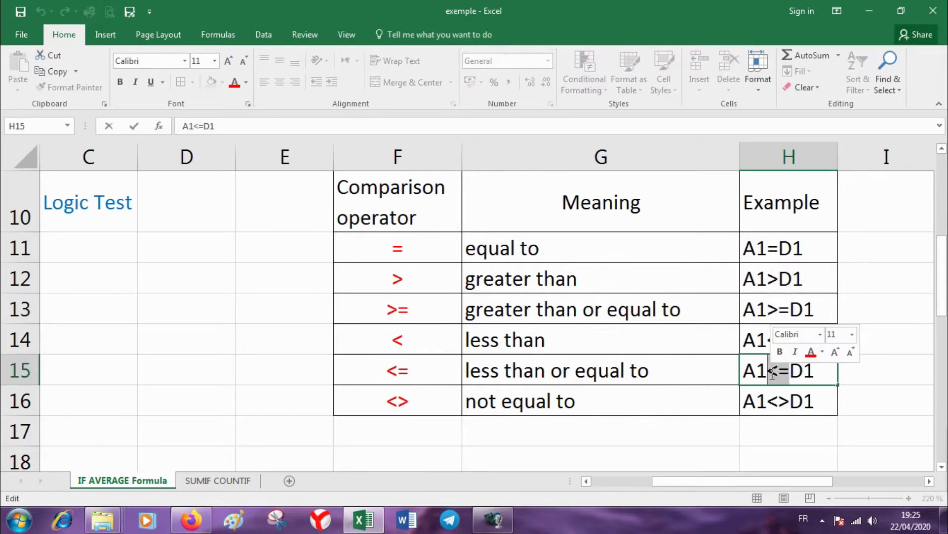
click(607, 398)
click(372, 404)
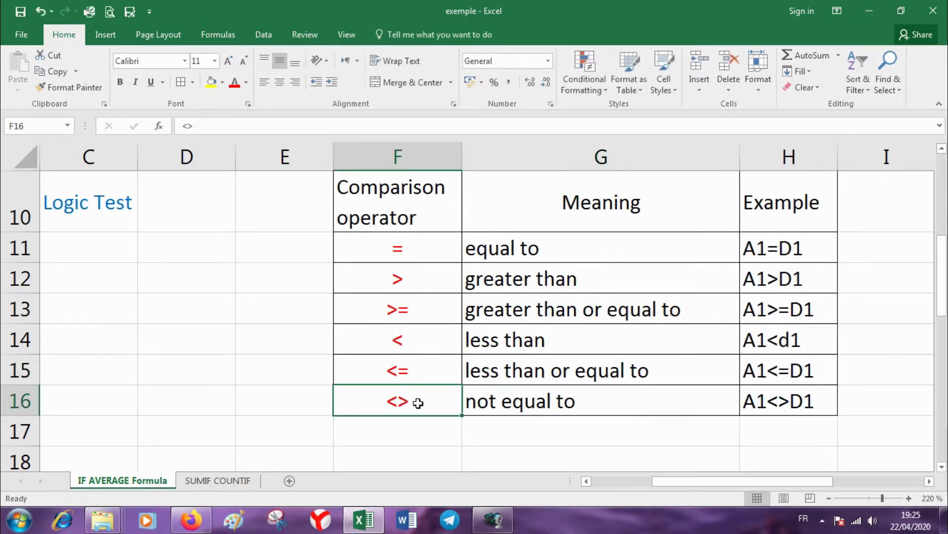
click(776, 404)
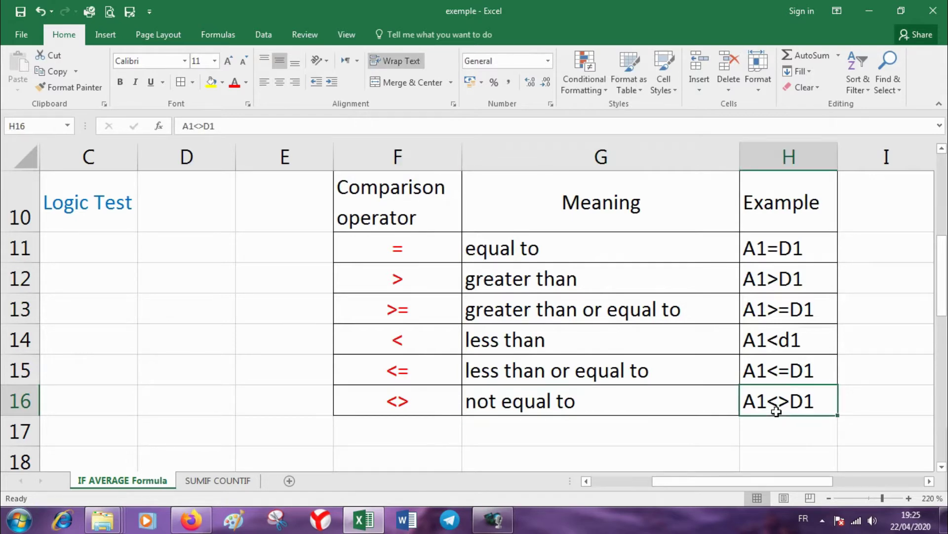
double_click(777, 401)
drag(790, 401, 770, 403)
click(663, 397)
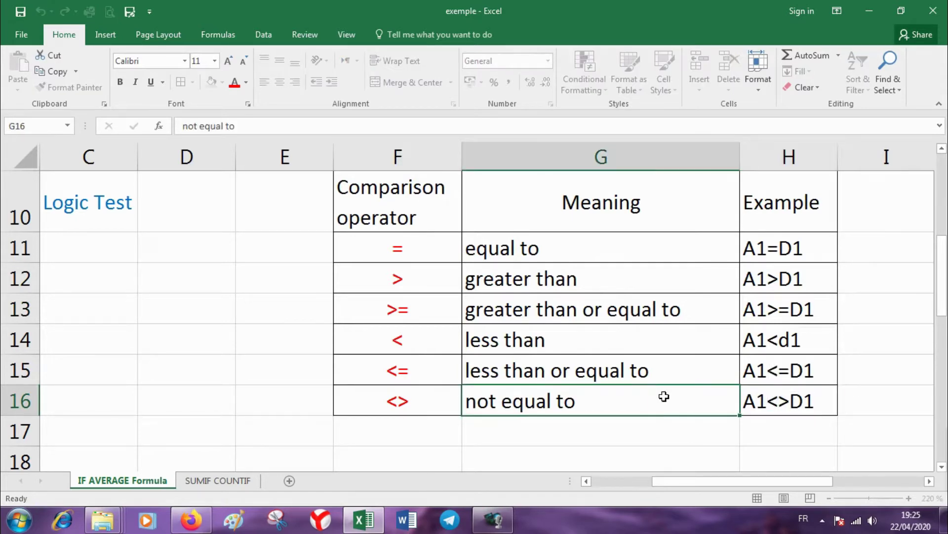
ctrl+scroll(664, 397, down, 2)
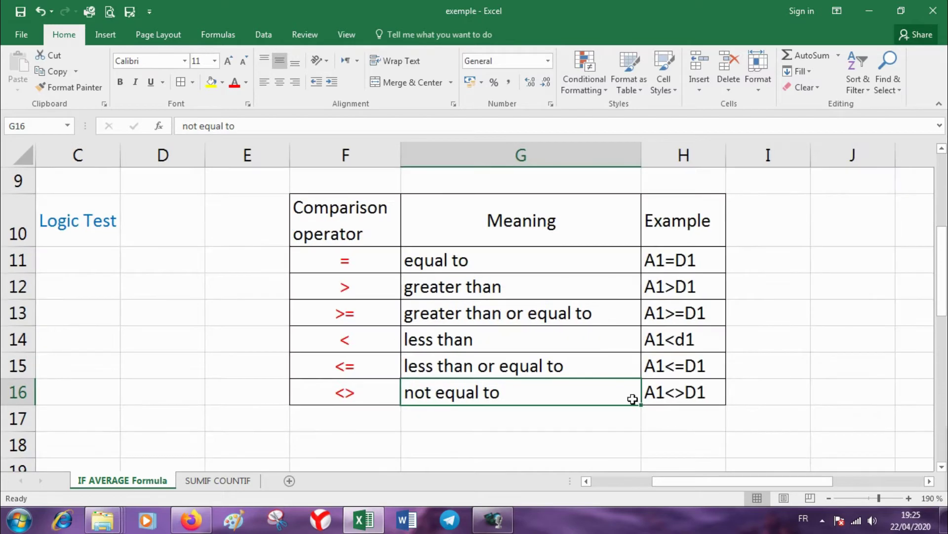
drag(678, 484, 443, 481)
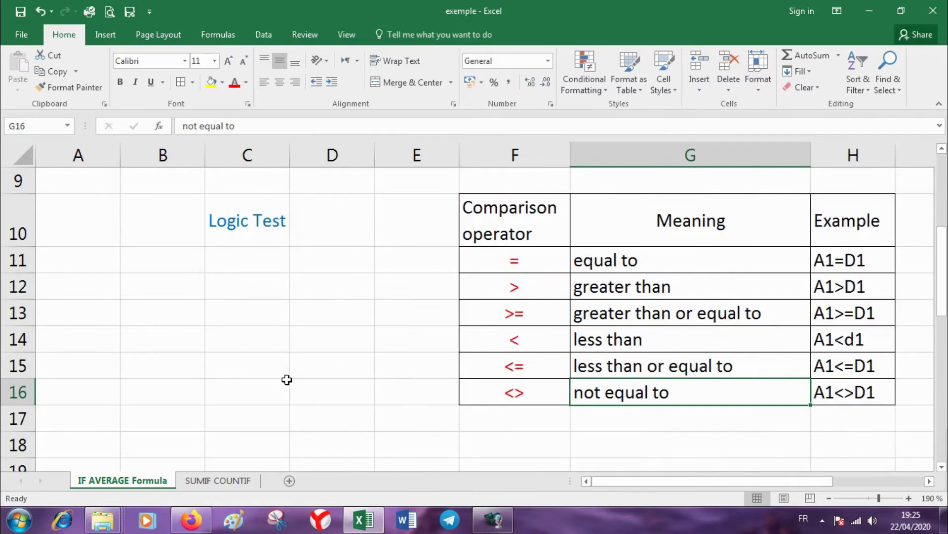
scroll(287, 380, down, 2)
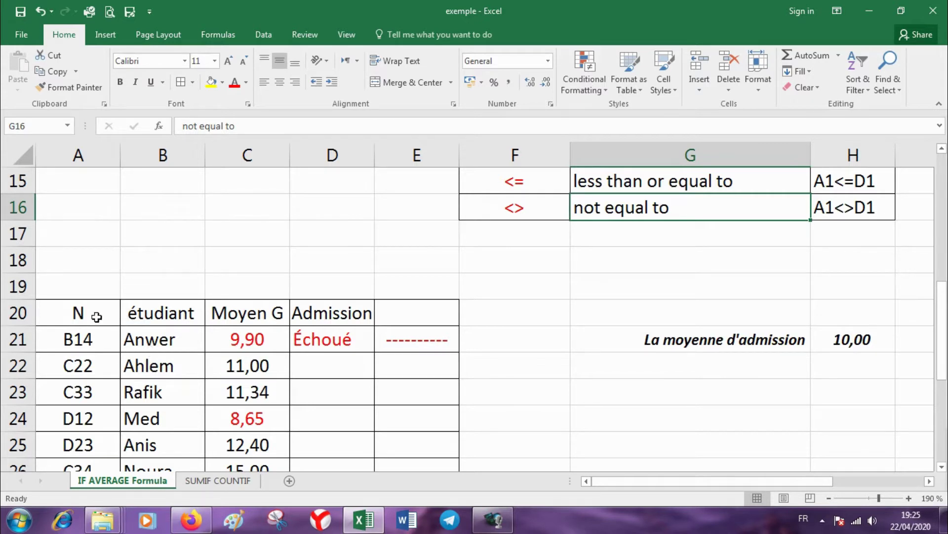
Step: Review the student names, Moyen G averages and the 10,00 admission average in H21
drag(162, 315, 165, 437)
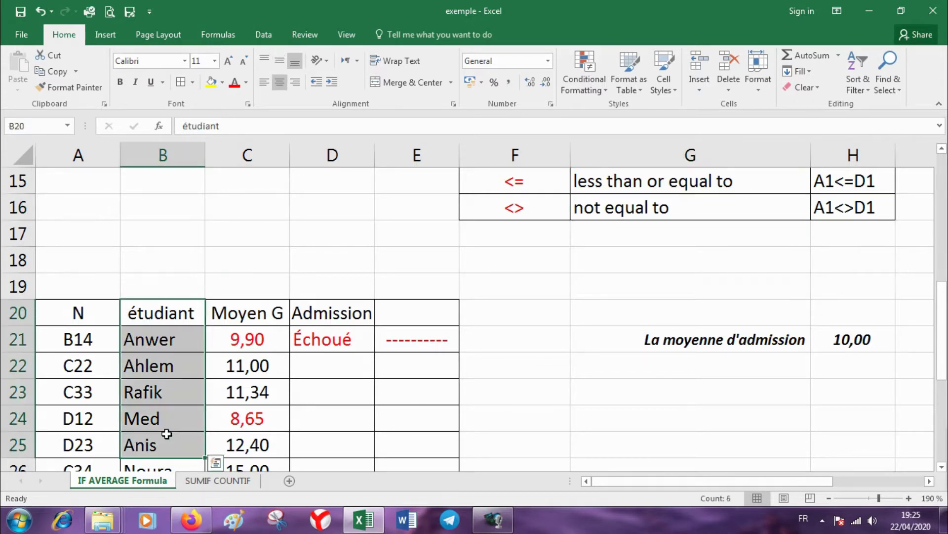
drag(247, 313, 262, 450)
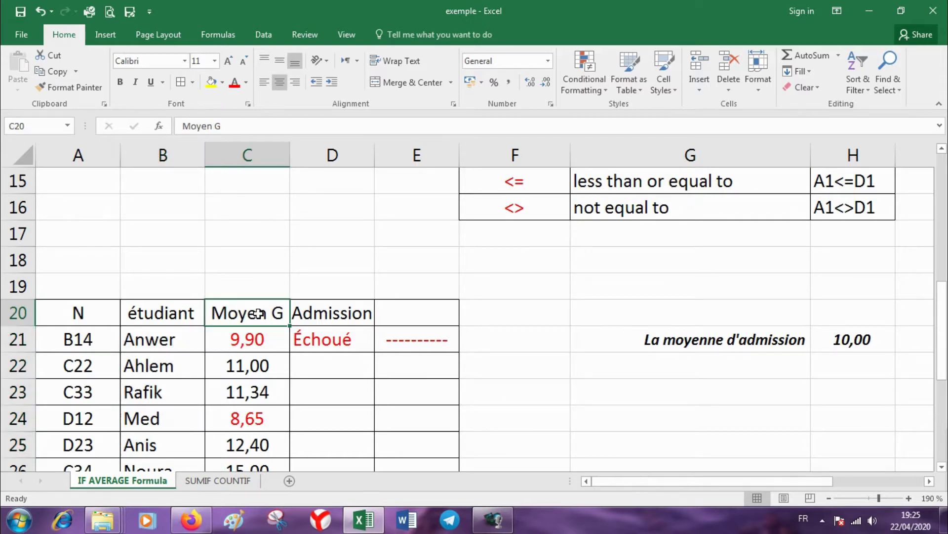
click(252, 373)
key(Right)
key(Right)
key(Up)
key(Right)
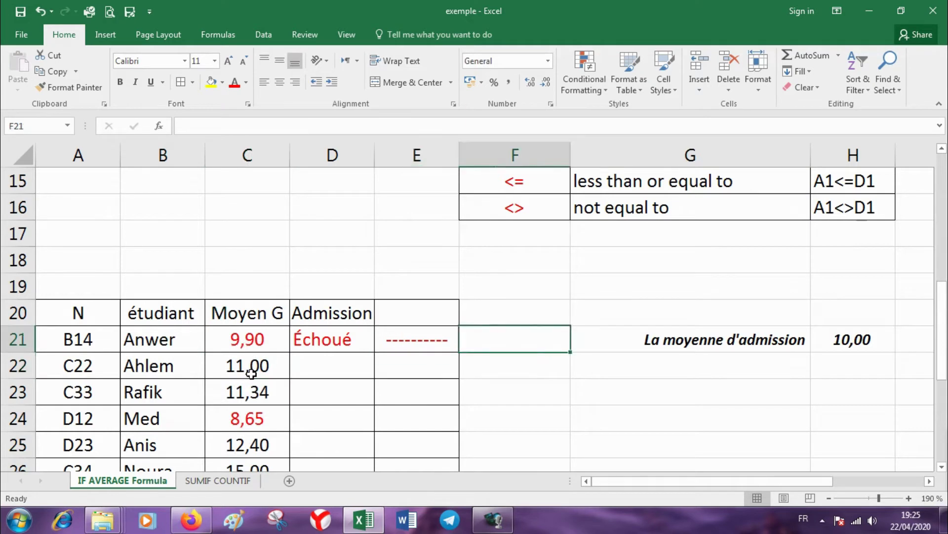
key(Right)
key(Right)
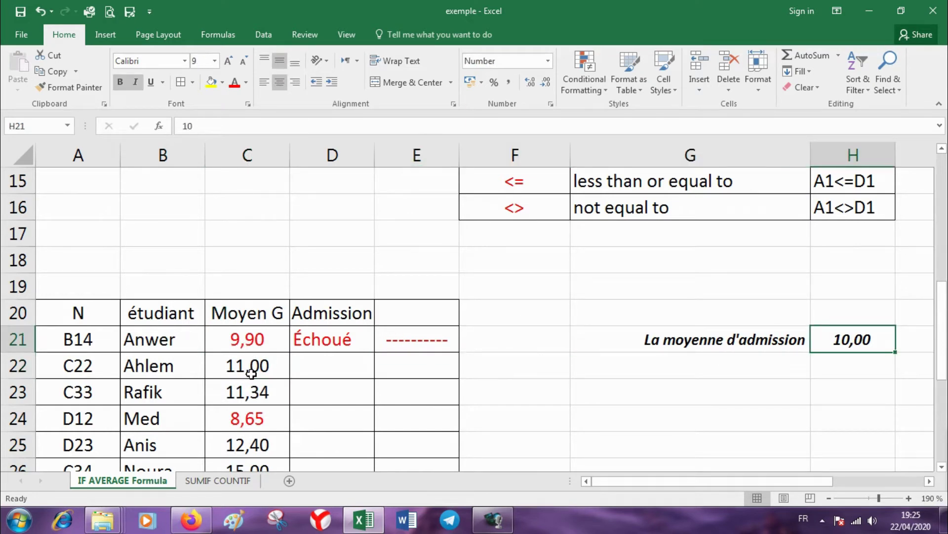
key(Left)
key(Left)
Step: Edit the D21 formula so the test compares C21 with the H21 admission average
key(Left)
key(Left)
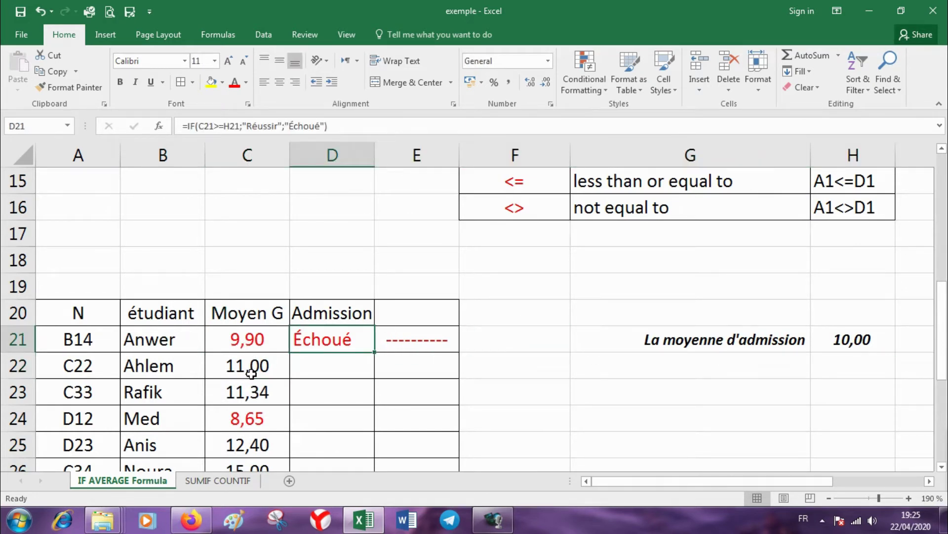
key(F2)
key(Left)
key(Left)
key(Left)
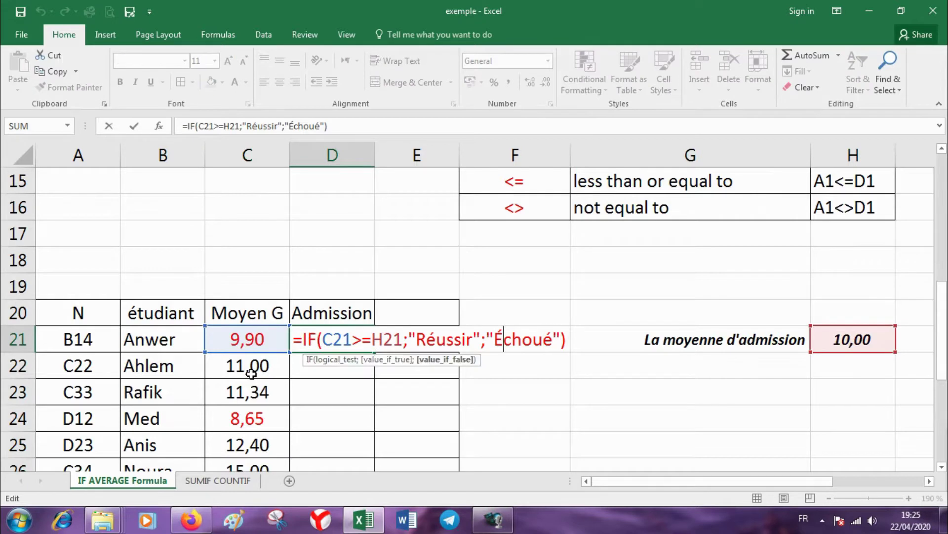
key(Left)
key(Left)
key(Left)
key(Left)
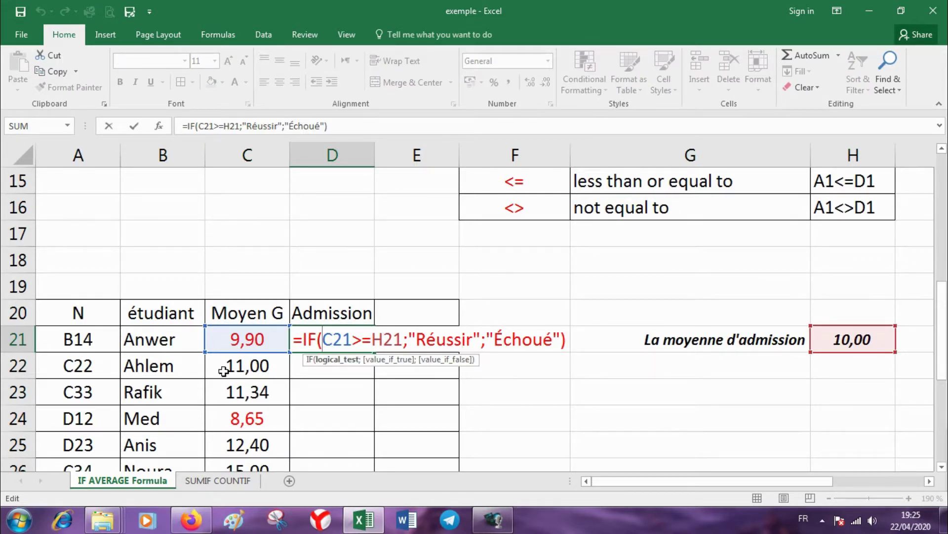
drag(348, 338, 328, 341)
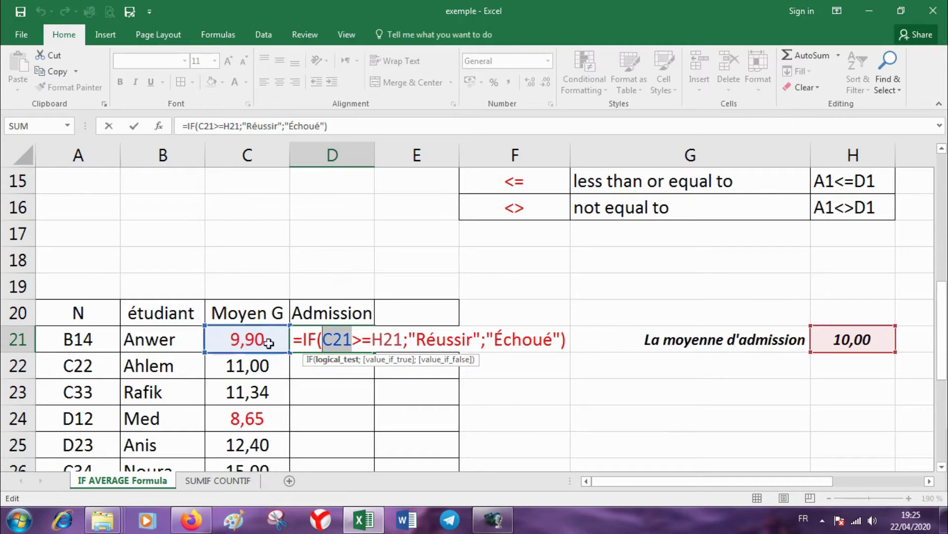
click(371, 343)
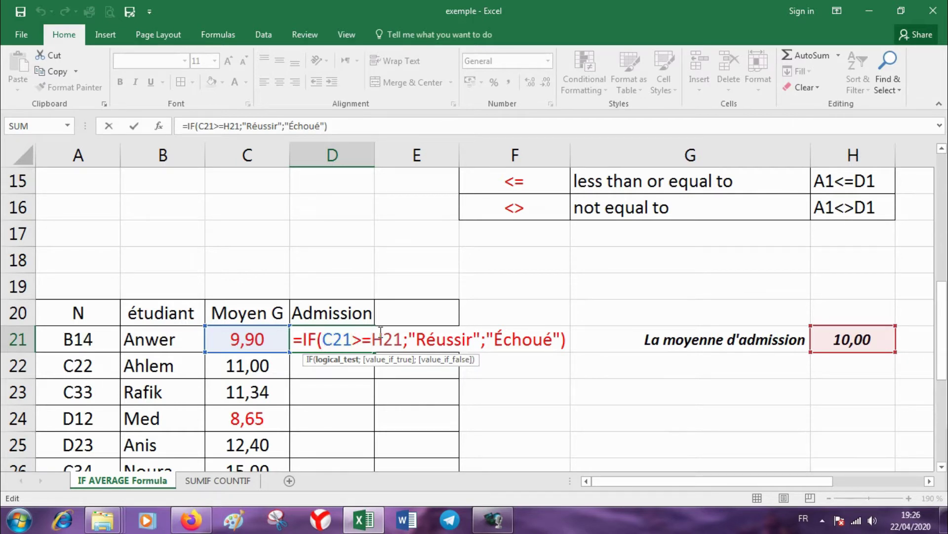
click(839, 339)
key(BackSpace)
key(BackSpace)
key(BackSpace)
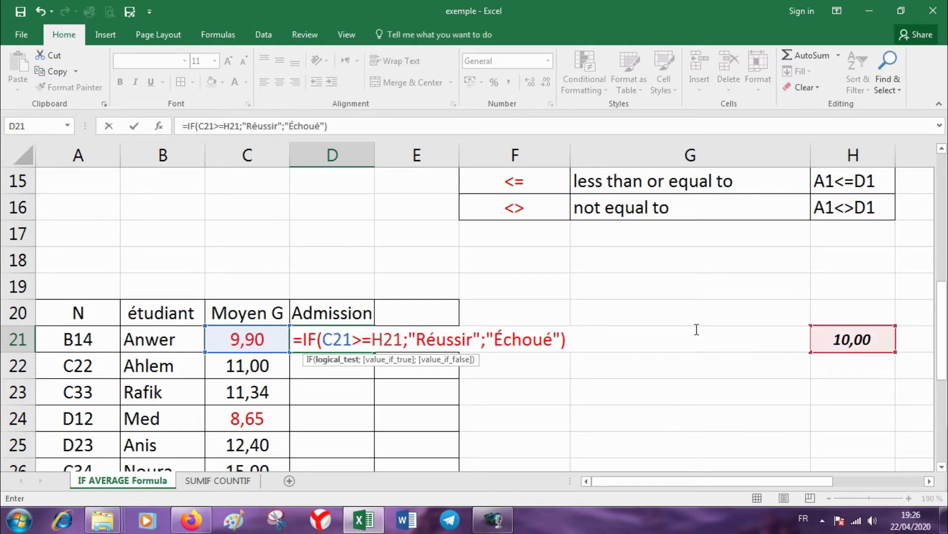
click(410, 339)
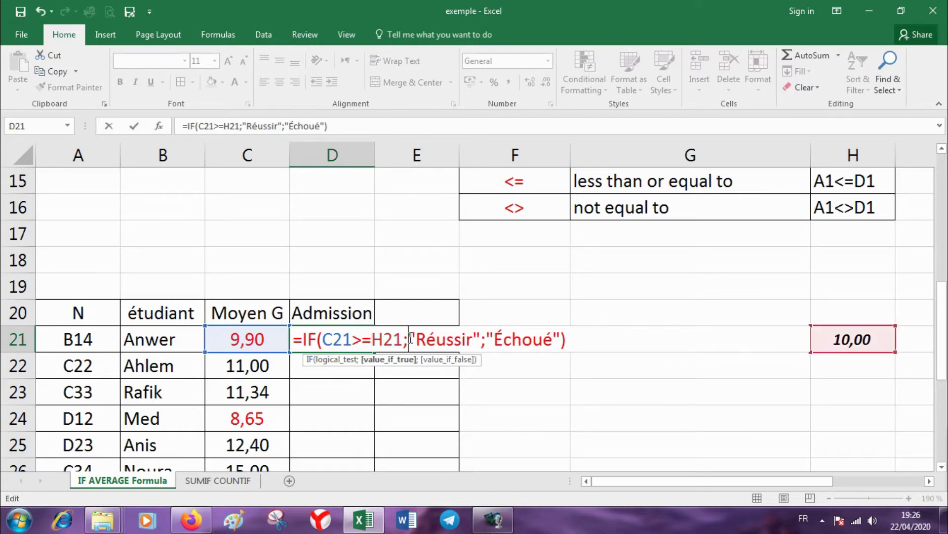
Step: Review the formula's value-if-true "Réussir" and value-if-false "Échoué" arguments
scroll(410, 339, up, 5)
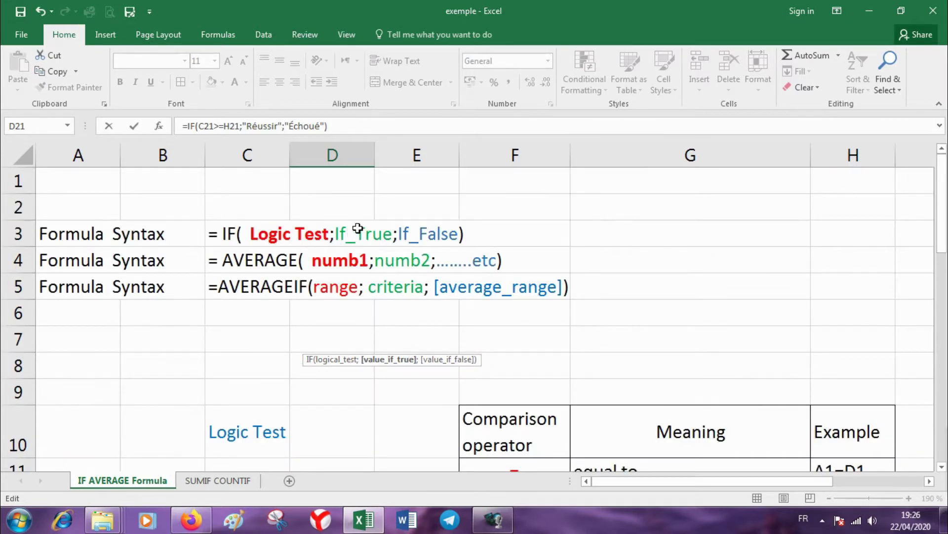
scroll(431, 354, down, 1)
scroll(431, 354, down, 3)
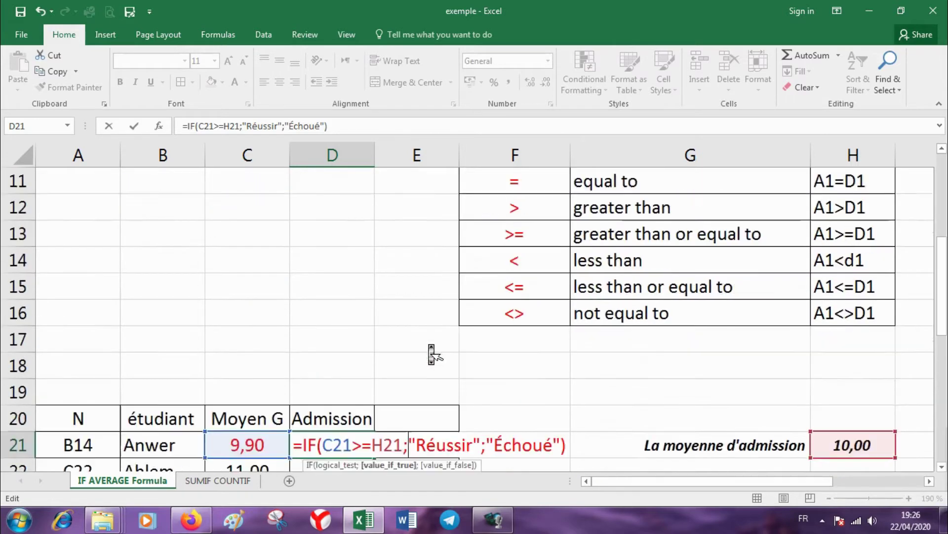
scroll(429, 343, down, 1)
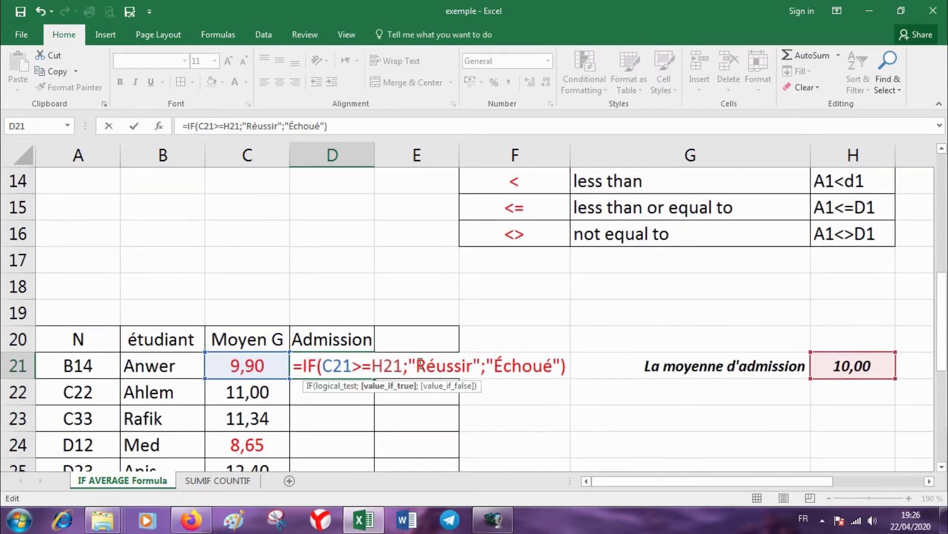
drag(417, 367, 472, 368)
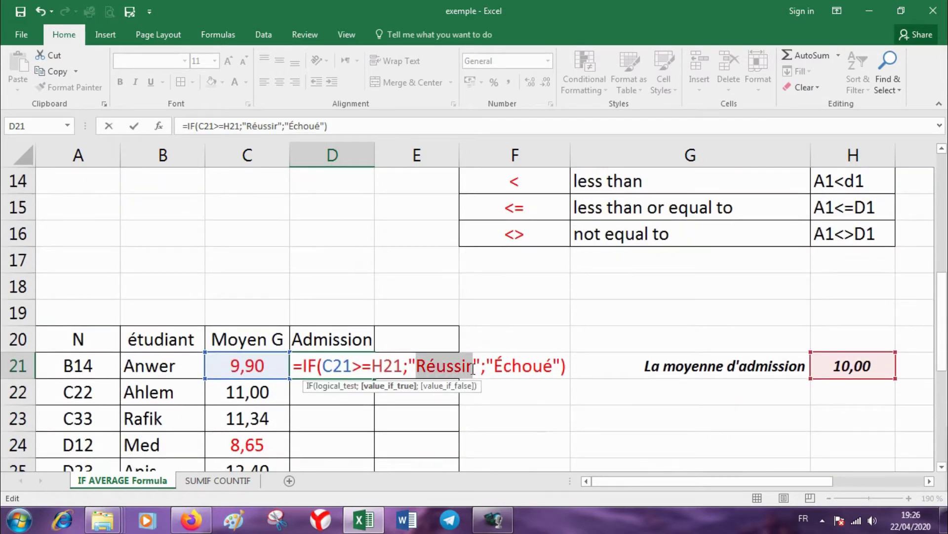
click(411, 363)
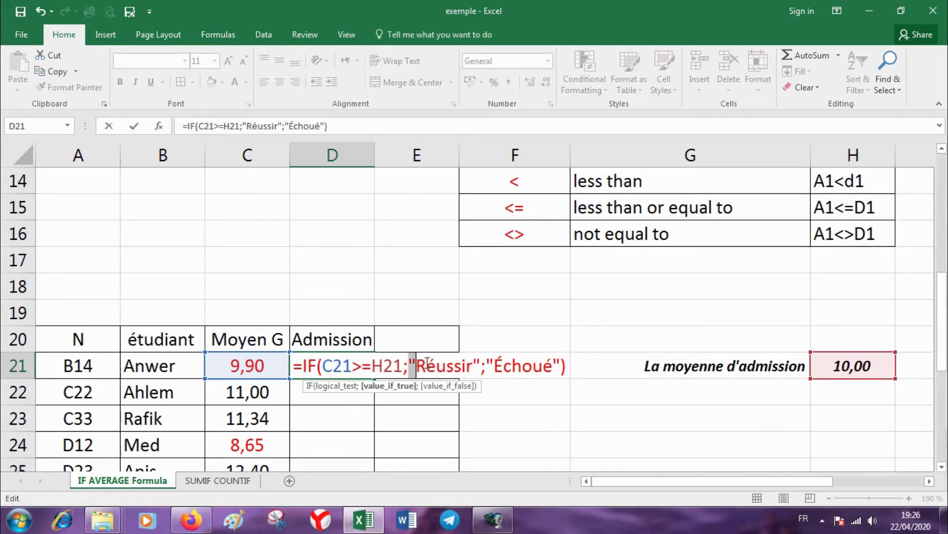
drag(473, 366, 482, 365)
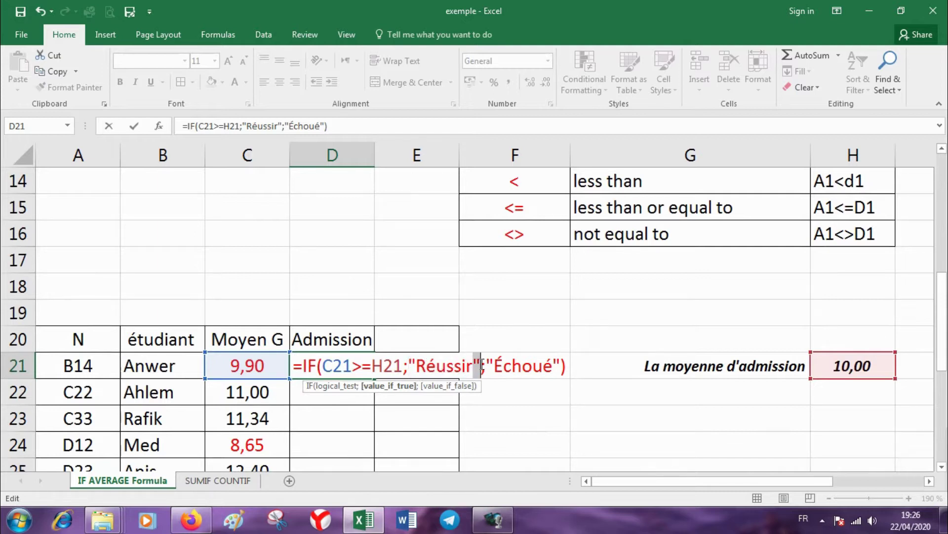
click(465, 368)
drag(483, 368, 488, 371)
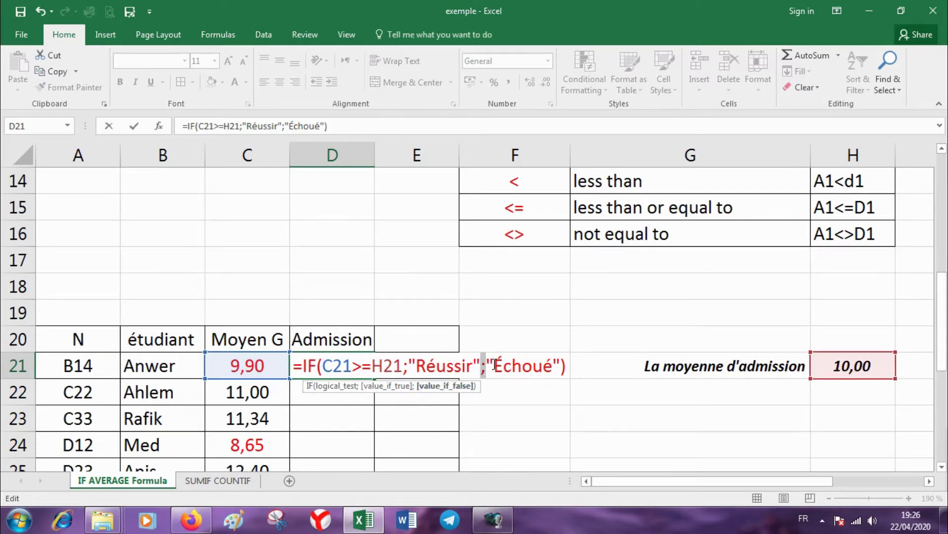
drag(493, 368, 553, 373)
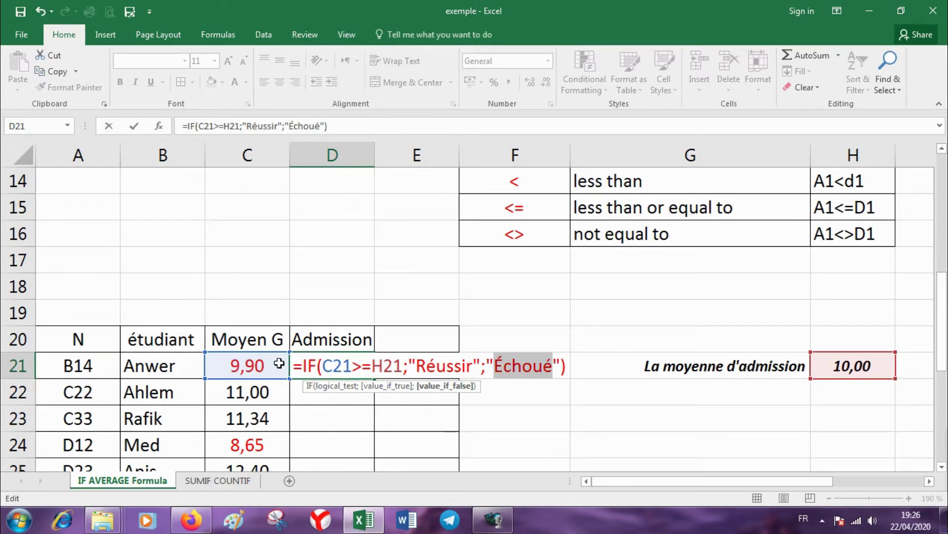
Step: Confirm the D21 IF formula and fill it down to D27, giving Réussir in D22:D27
key(Return)
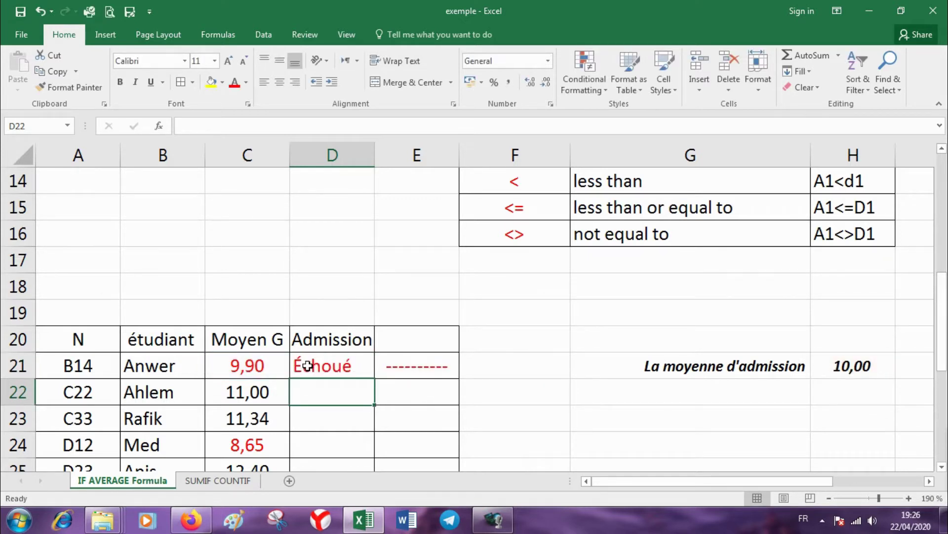
click(327, 367)
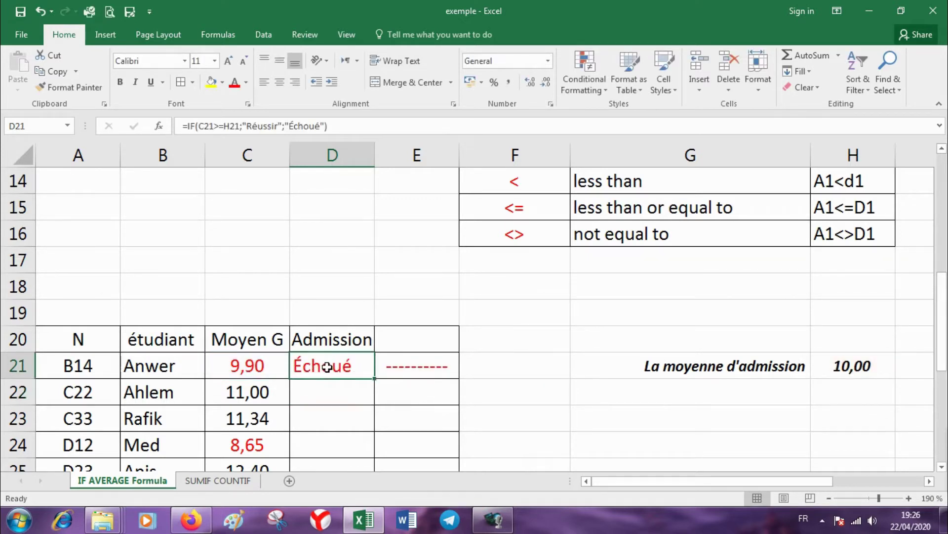
scroll(327, 366, down, 1)
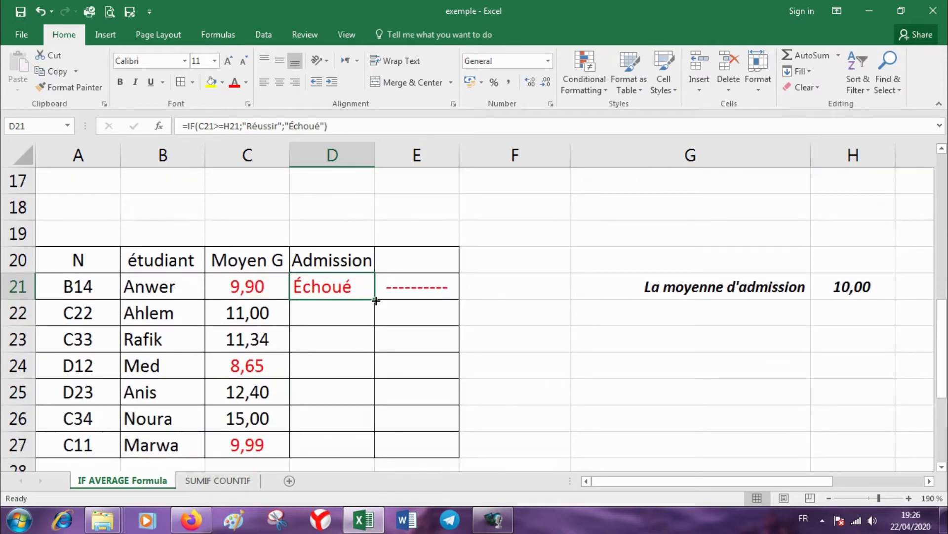
drag(375, 301, 373, 343)
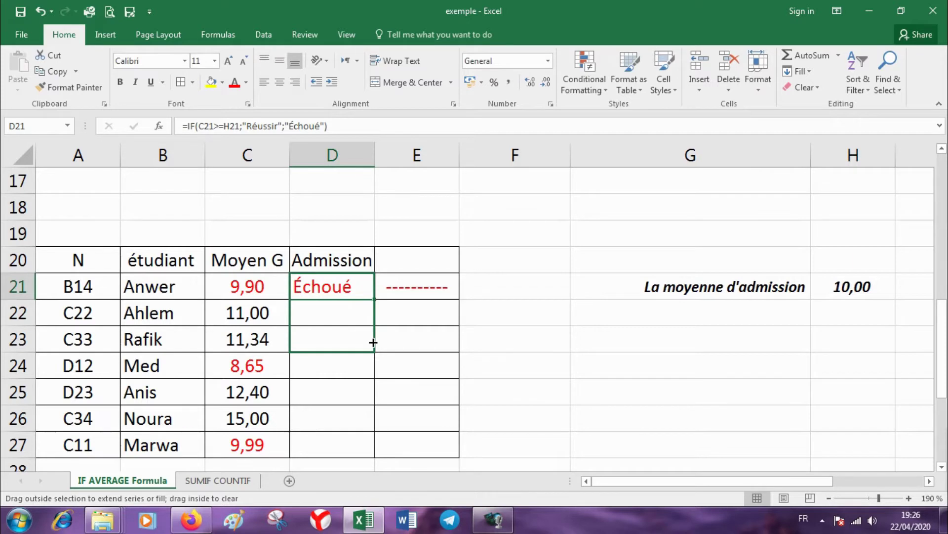
drag(373, 342, 373, 459)
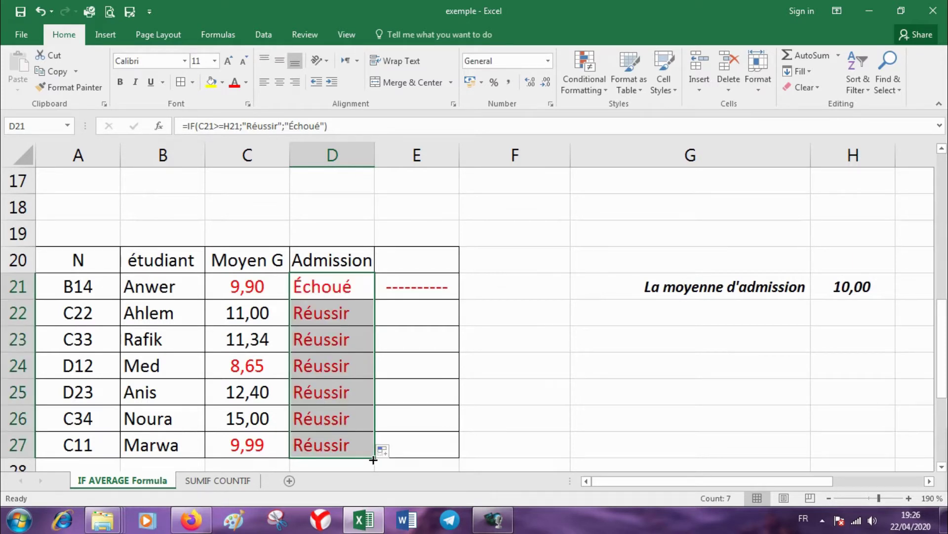
click(568, 345)
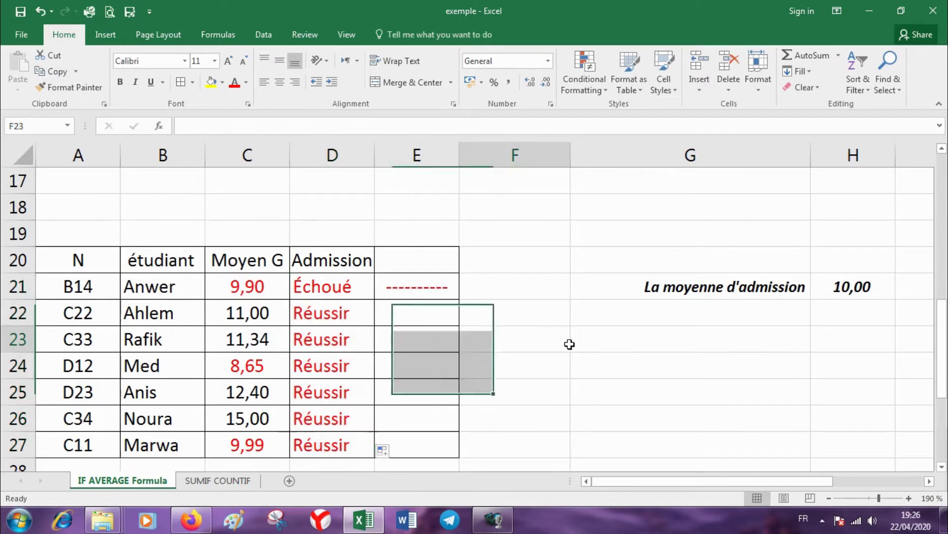
double_click(346, 279)
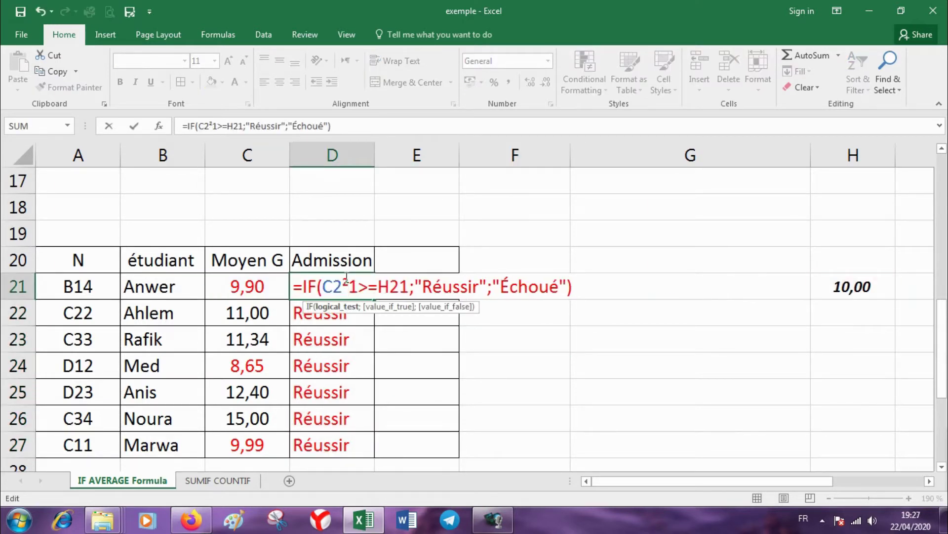
key(Escape)
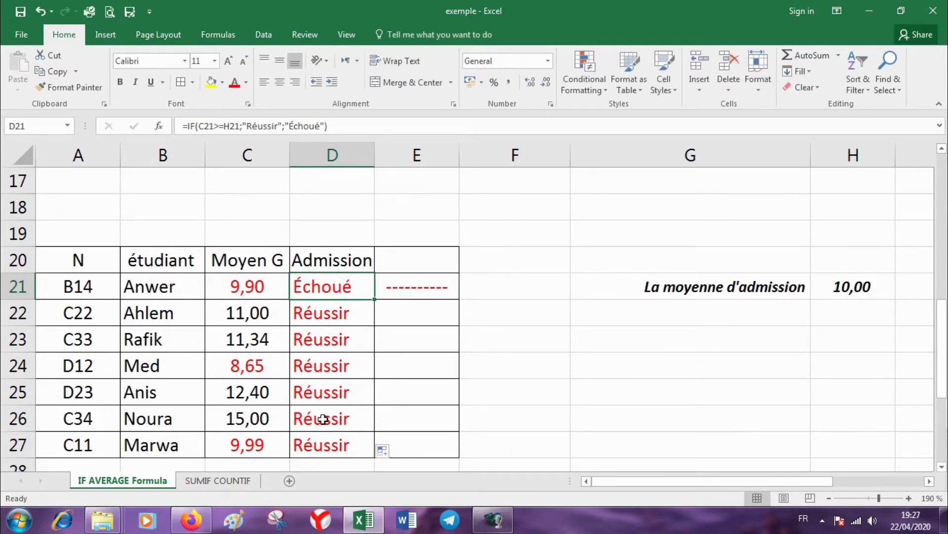
drag(79, 365, 422, 368)
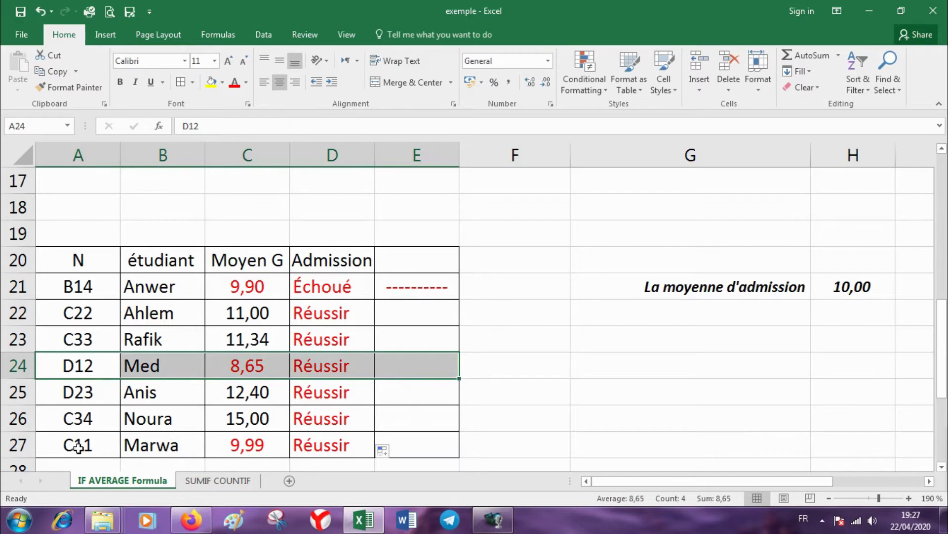
drag(77, 445, 421, 448)
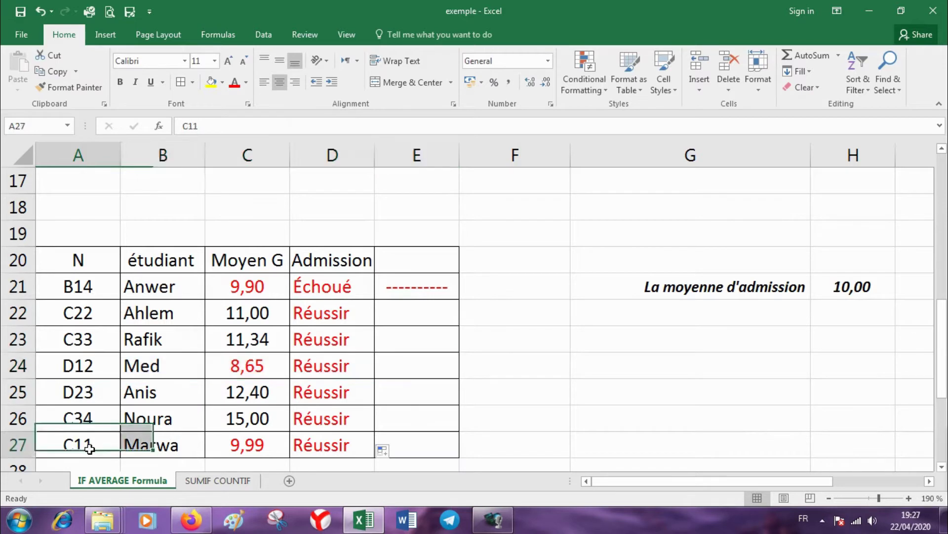
click(341, 339)
double_click(340, 339)
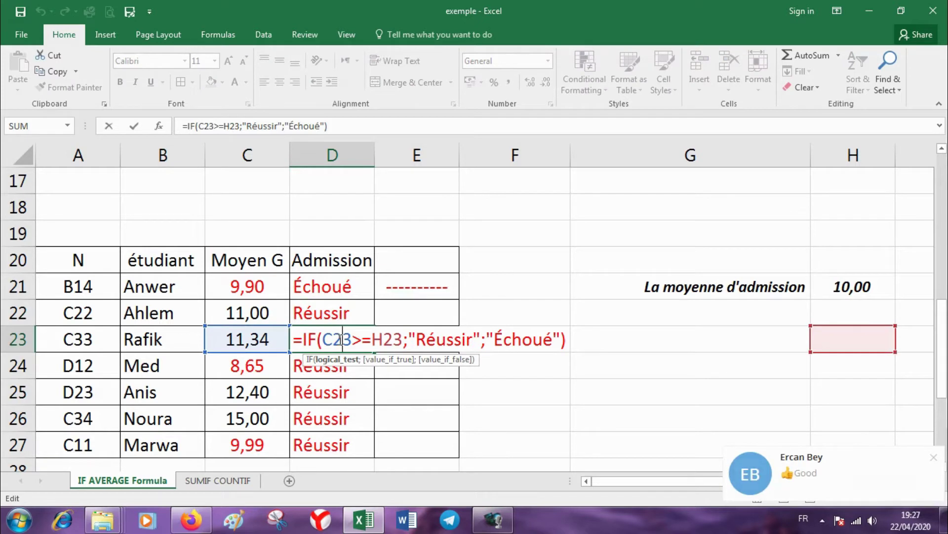
key(Escape)
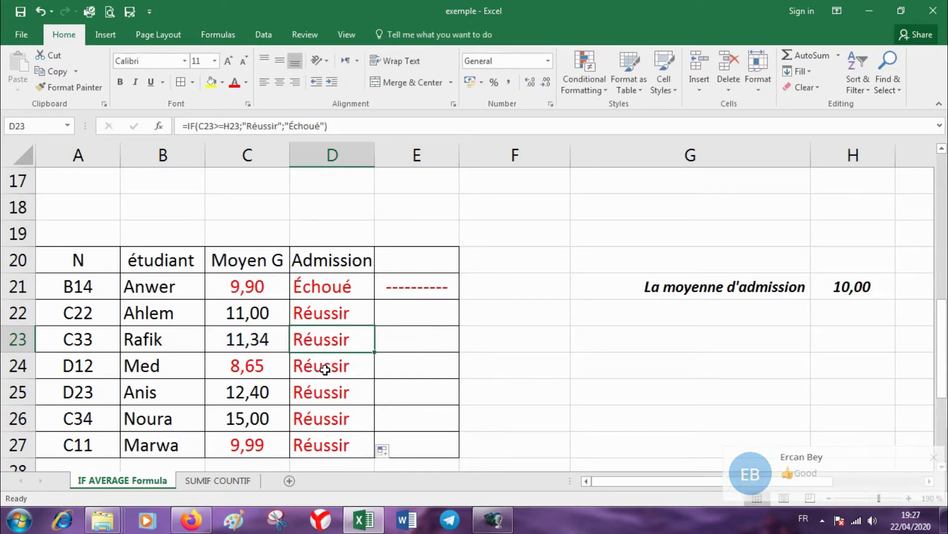
click(335, 320)
double_click(335, 320)
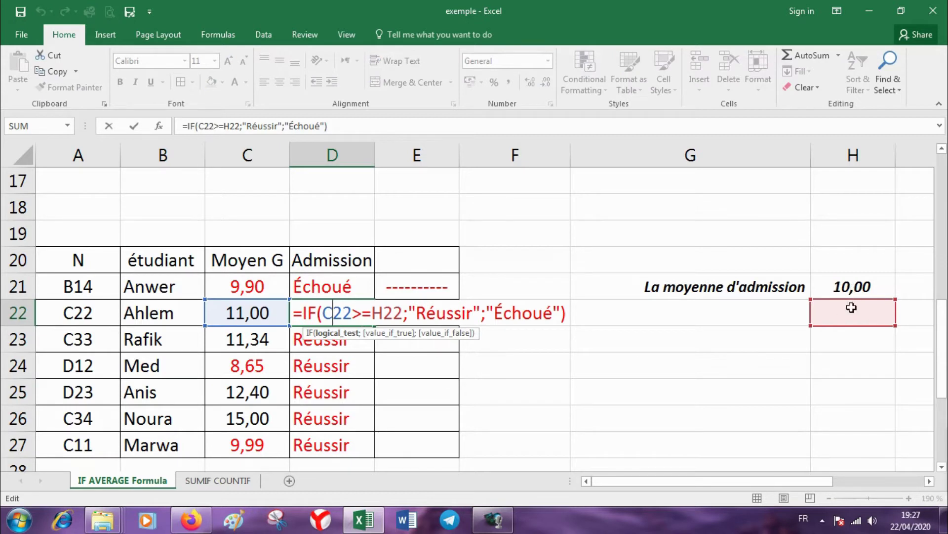
key(Escape)
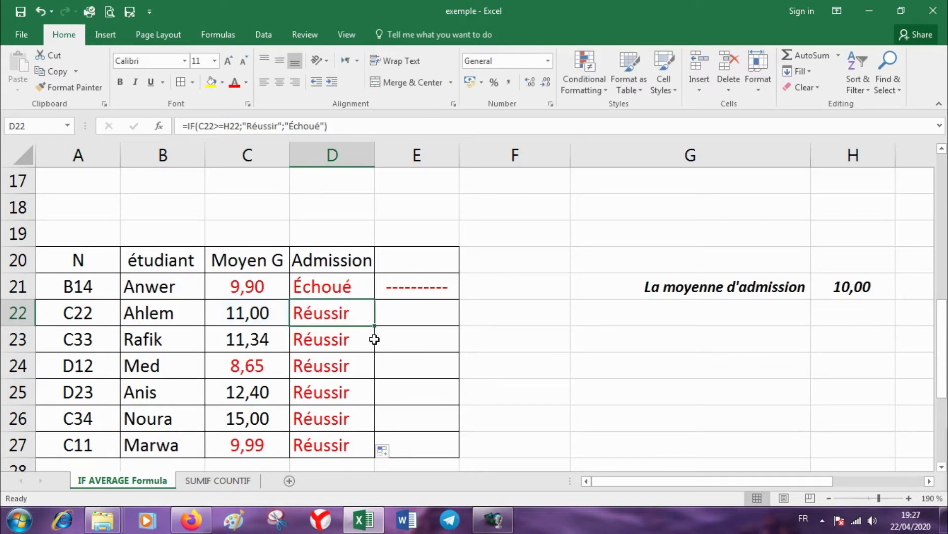
double_click(344, 338)
key(Escape)
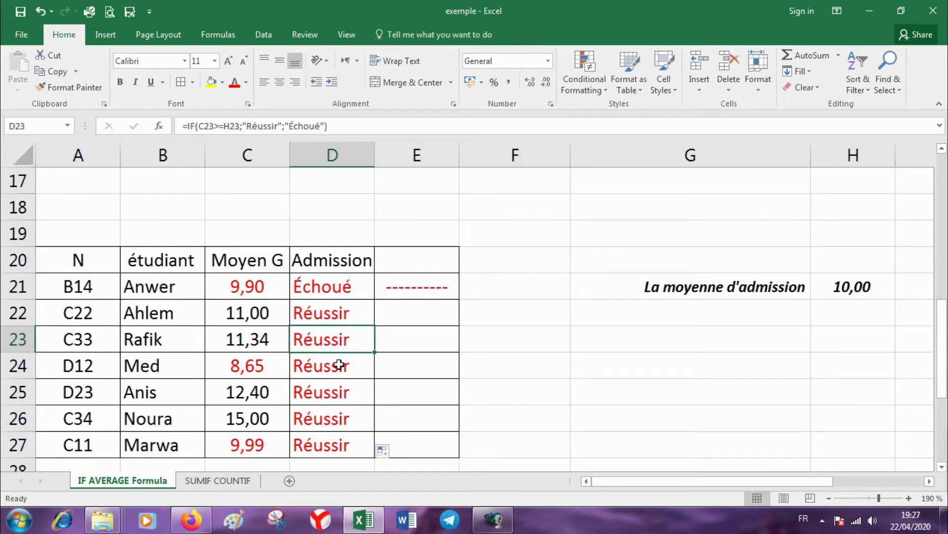
click(338, 367)
double_click(338, 366)
key(Escape)
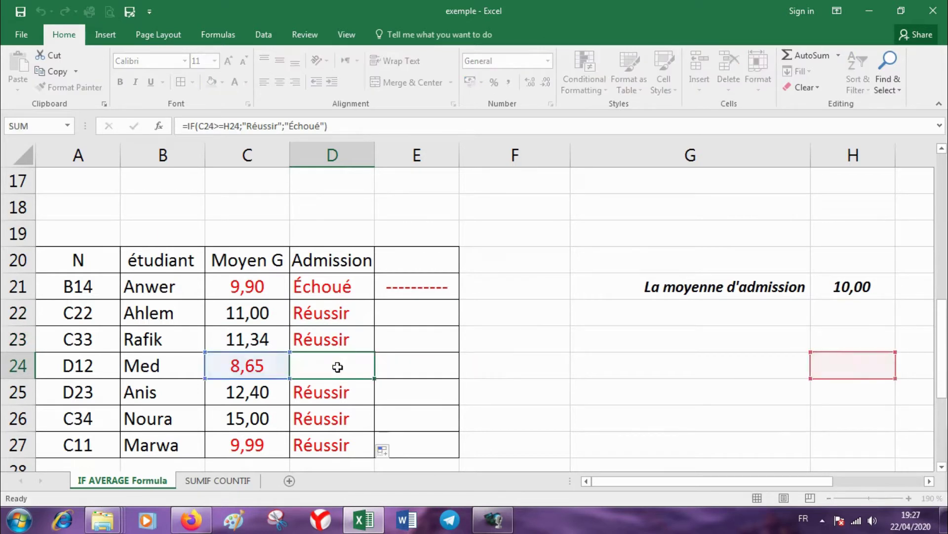
click(330, 399)
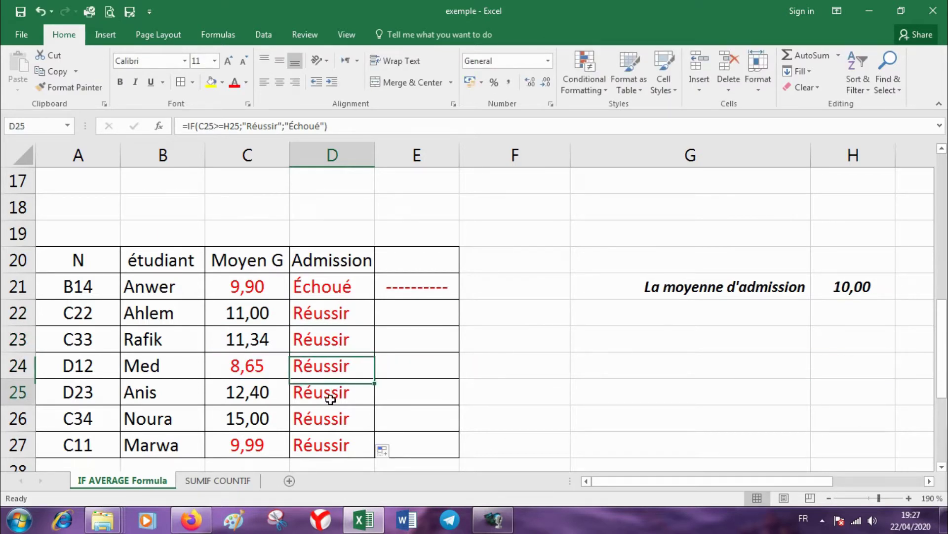
double_click(331, 399)
key(Escape)
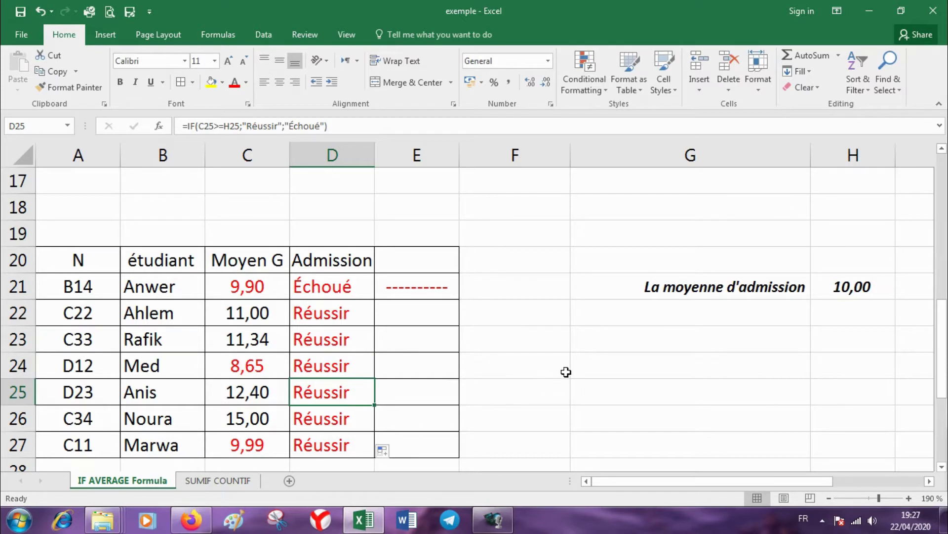
Step: Inspect the $H$16, H$16 and $H16 examples in J20:J22 beside the 10,00 in H21, closing the download-manager warning
scroll(567, 370, right, 5)
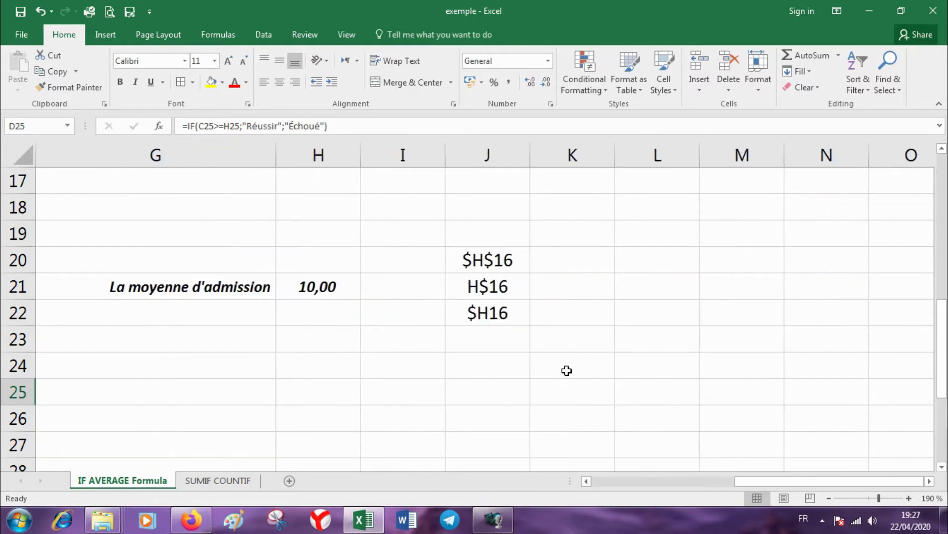
click(475, 255)
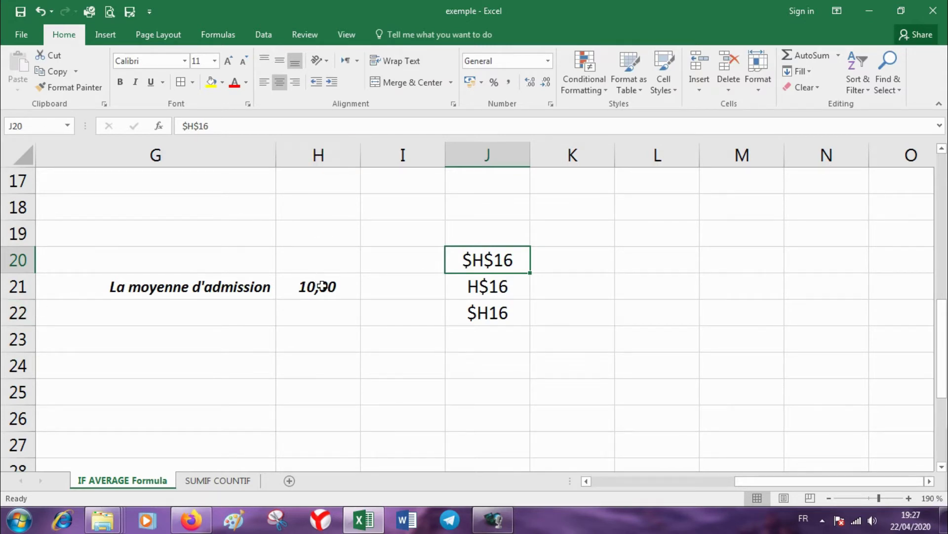
click(322, 286)
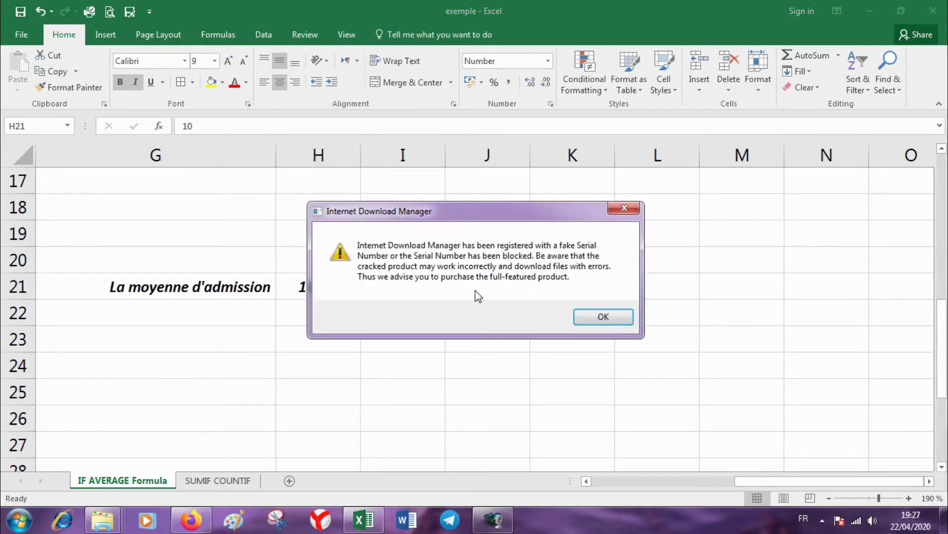
click(621, 213)
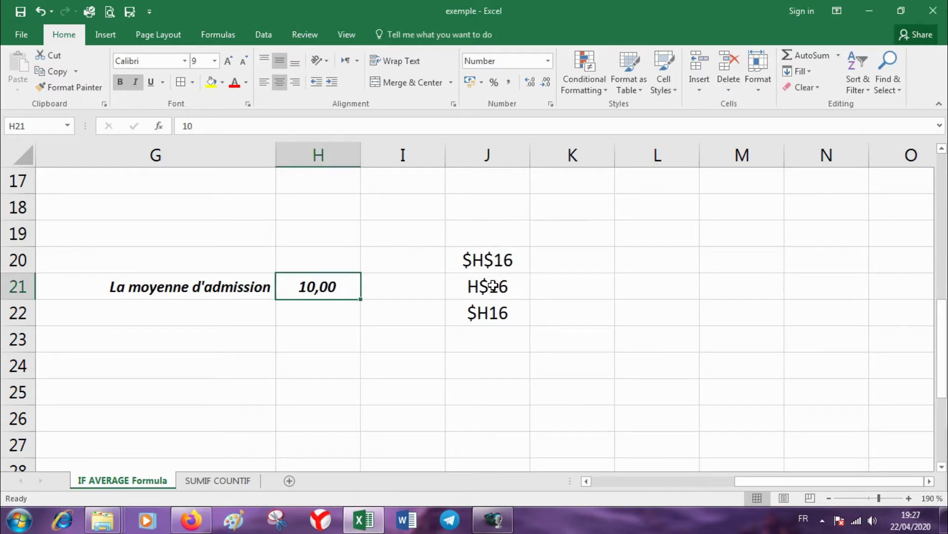
click(479, 291)
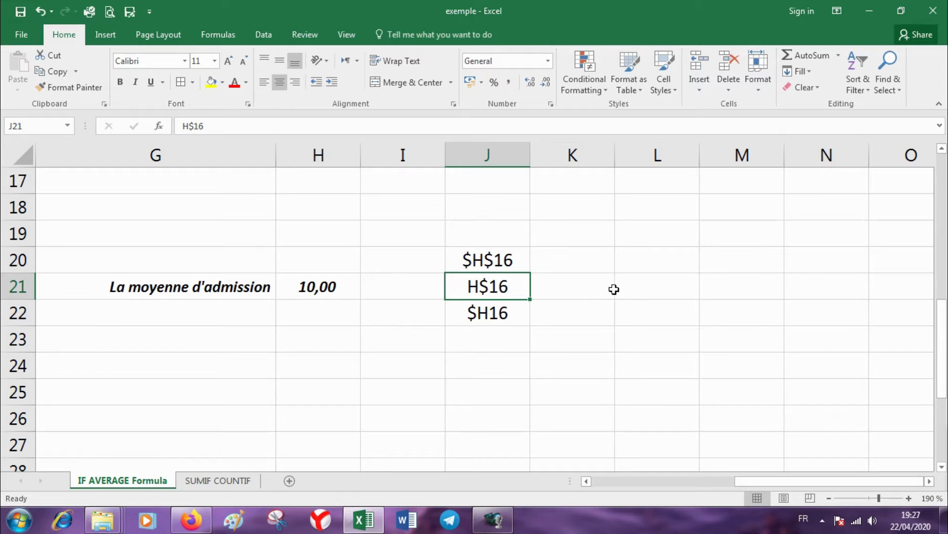
click(493, 312)
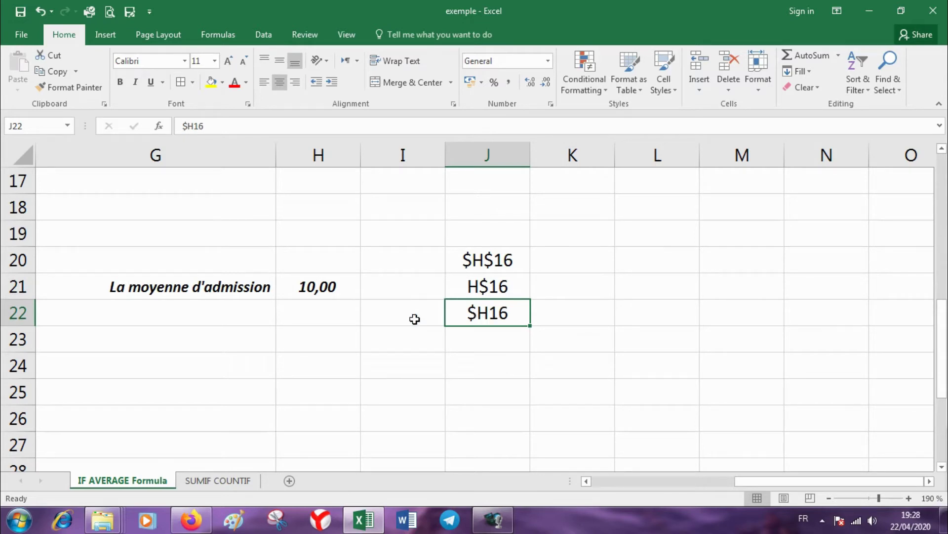
Step: Enter the note 'FIXER LA LIGNE + LA COLONNE' in K20
click(555, 254)
text(f)
key(BackSpace)
text(F)
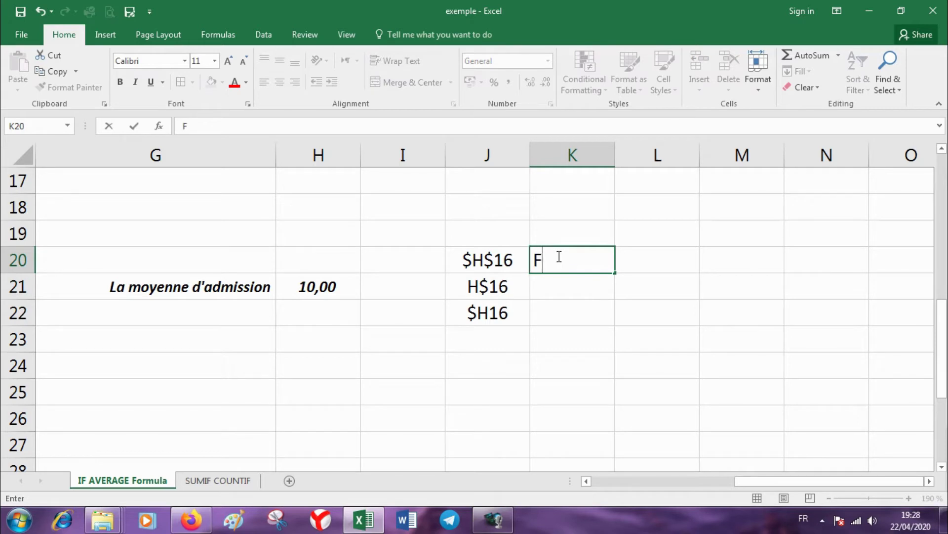
text(IC)
key(BackSpace)
text(XER )
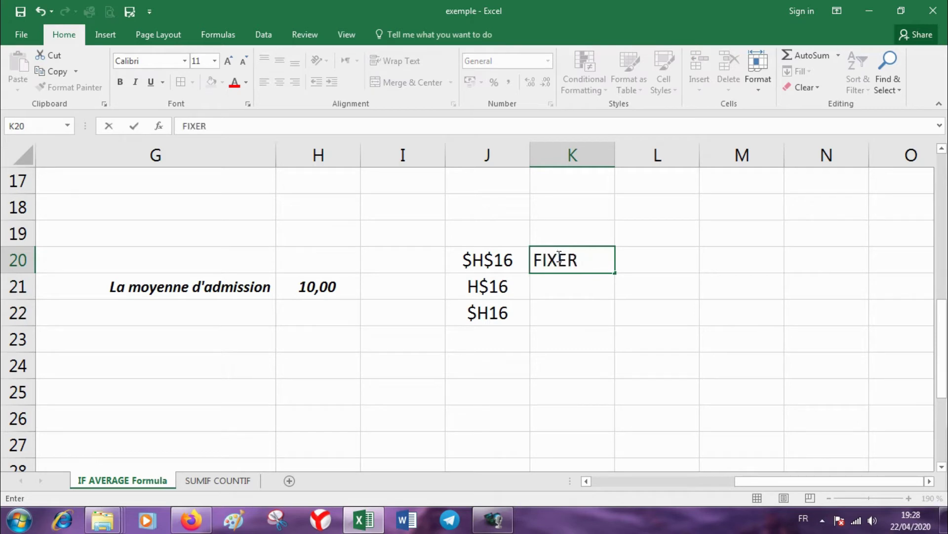
text(LES LI)
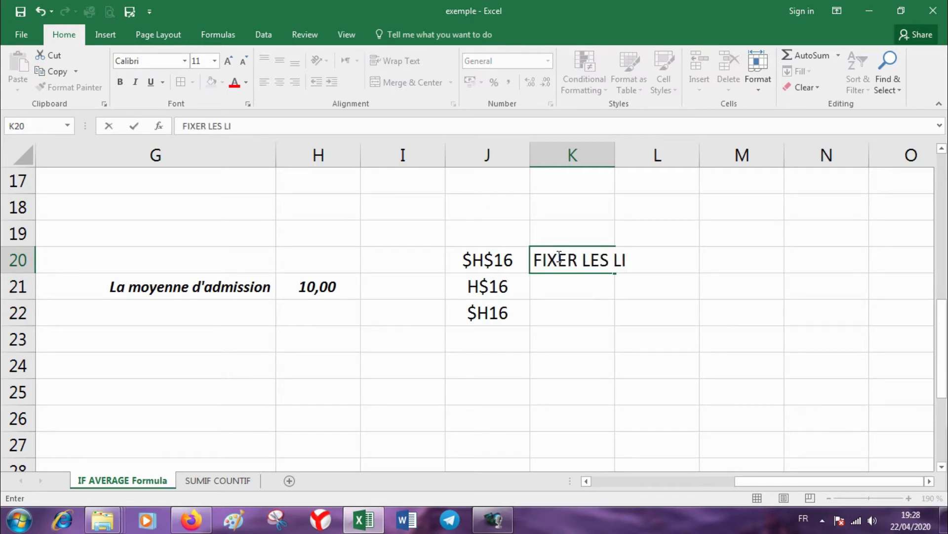
key(BackSpace)
key(BackSpace)
key(BackSpace)
key(BackSpace)
key(BackSpace)
text(A LIG)
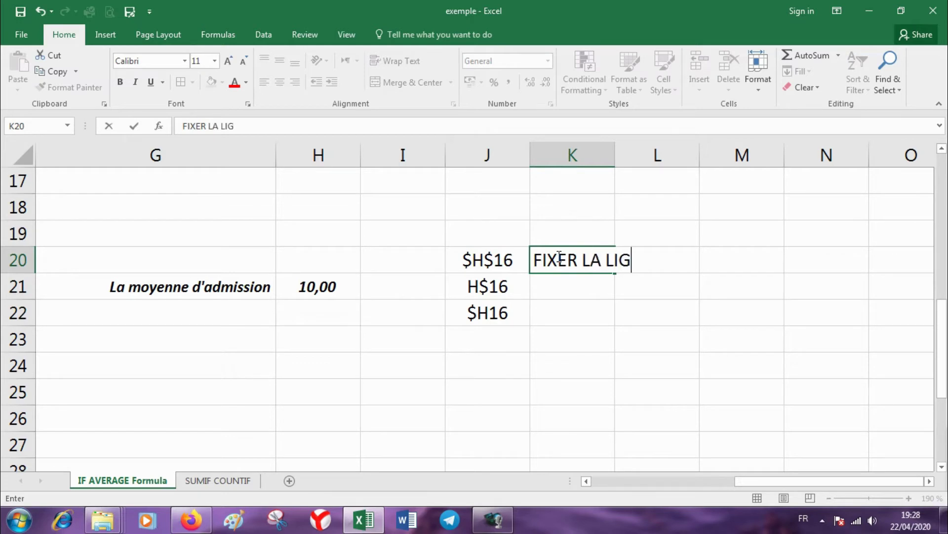
text(NE)
text( + LA COLON)
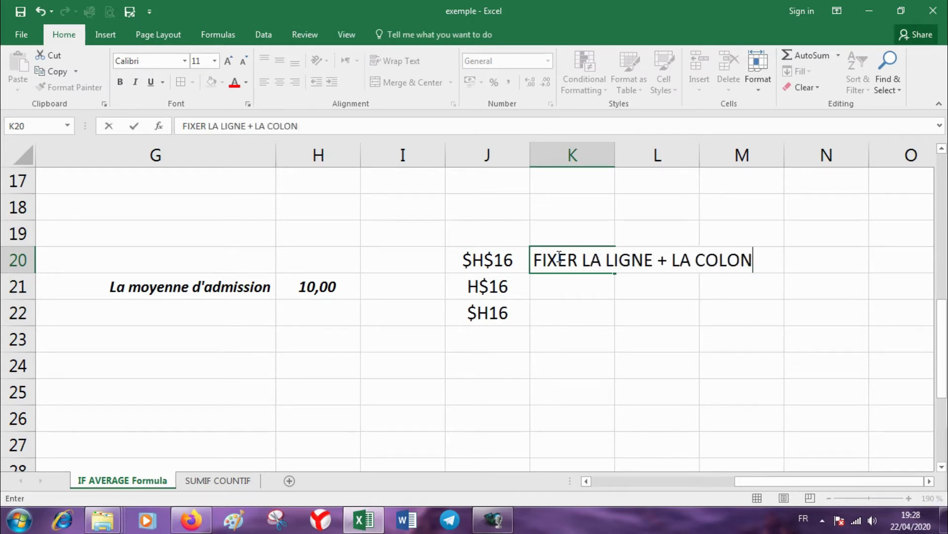
text(NE)
key(Return)
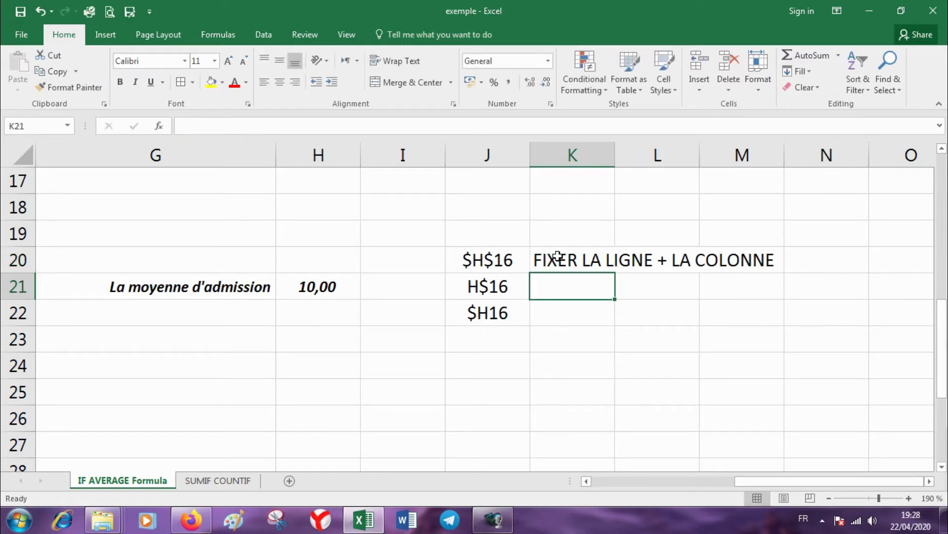
Step: Copy the note down and edit it to 'FIXER LA LIGNE' in K21 and 'FIXER LA COLONNE' in K22
key(ctrl+d)
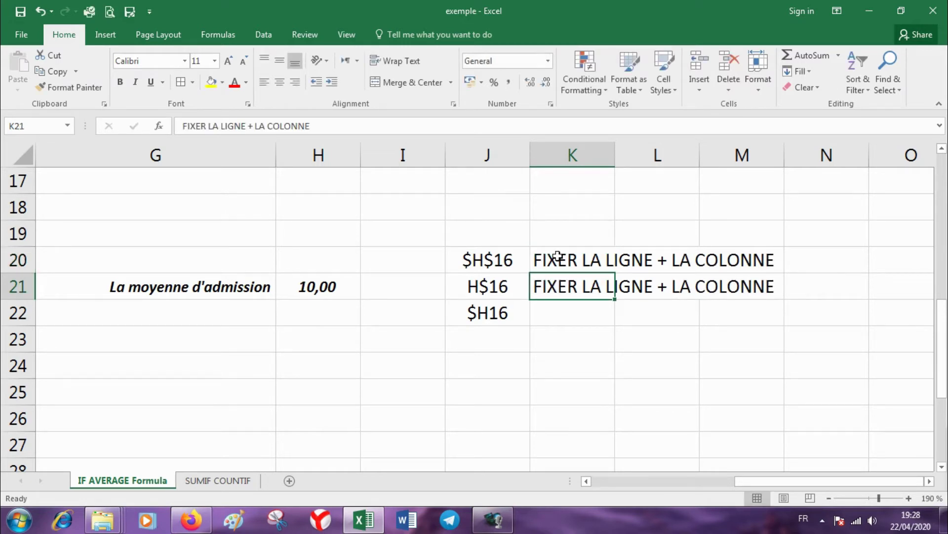
key(F2)
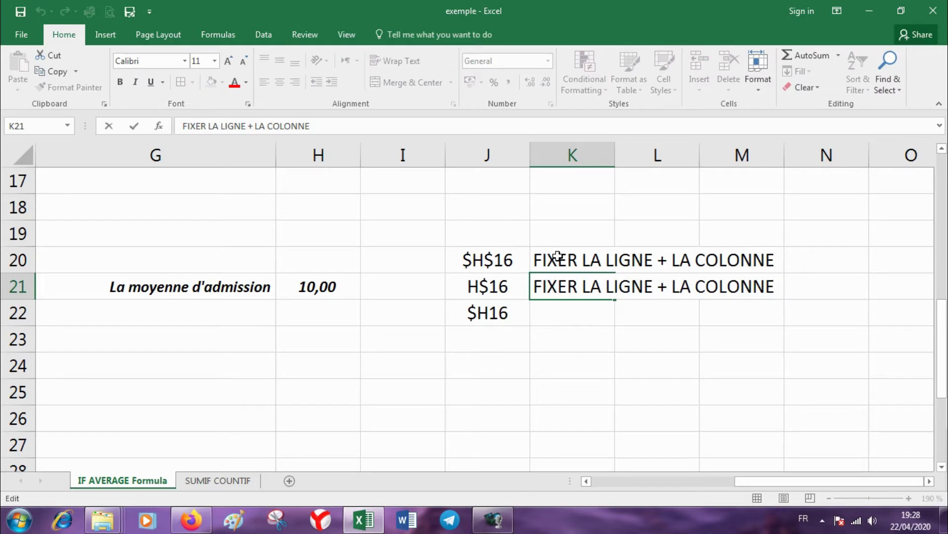
key(BackSpace)
key(BackSpace)
key(BackSpace)
key(BackSpace)
key(BackSpace)
key(BackSpace)
key(BackSpace)
key(BackSpace)
key(BackSpace)
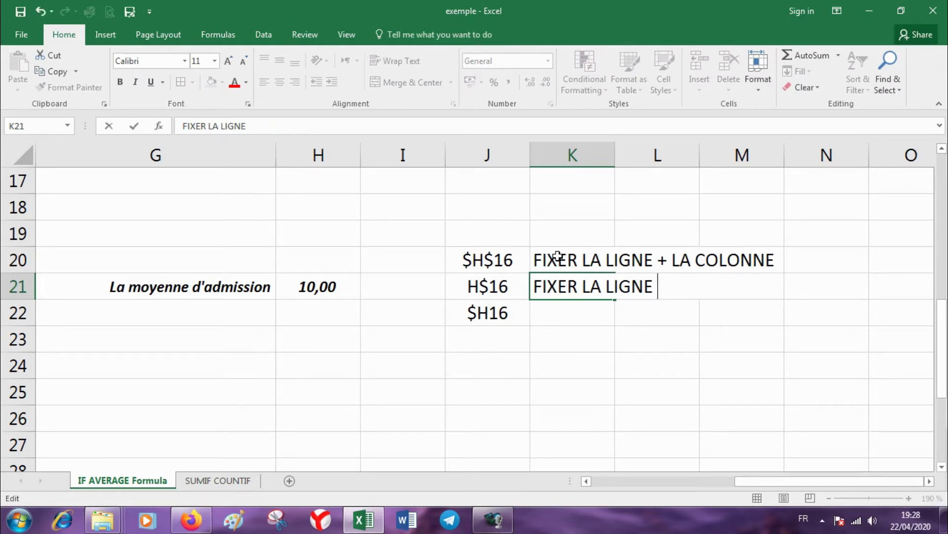
key(Return)
key(ctrl+d)
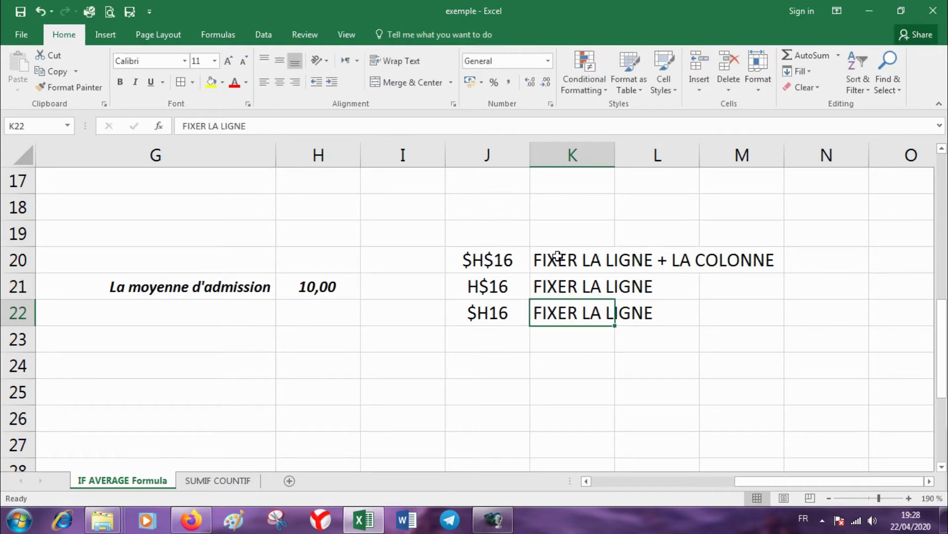
key(F2)
key(BackSpace)
key(BackSpace)
key(BackSpace)
key(BackSpace)
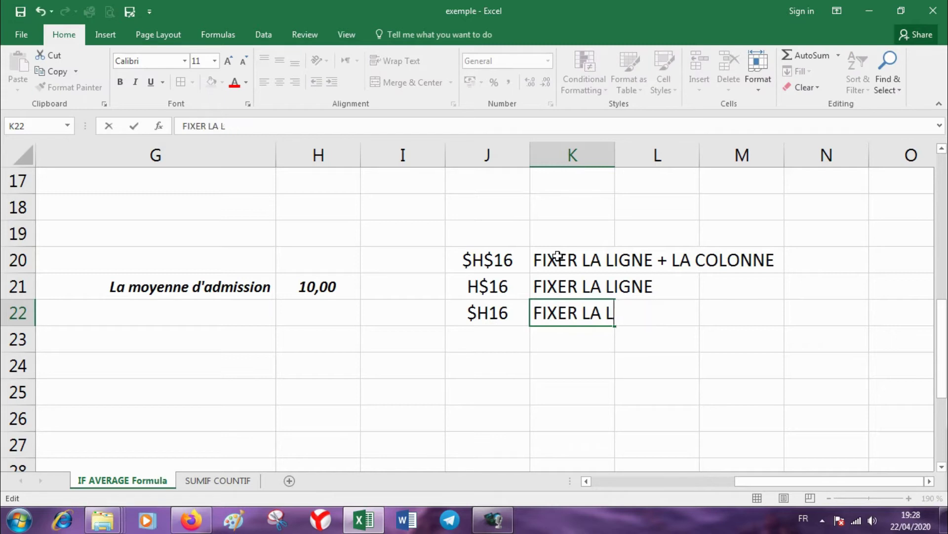
key(BackSpace)
text(CP)
key(BackSpace)
text(O)
text(LONNE)
key(Return)
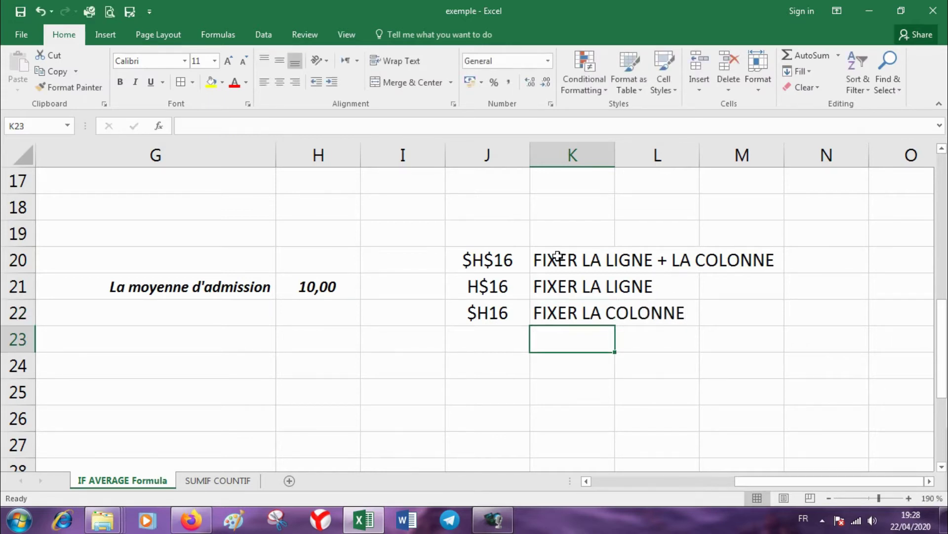
Step: Navigate back to the Admission column of the grades table
key(Left)
key(Home)
key(Right)
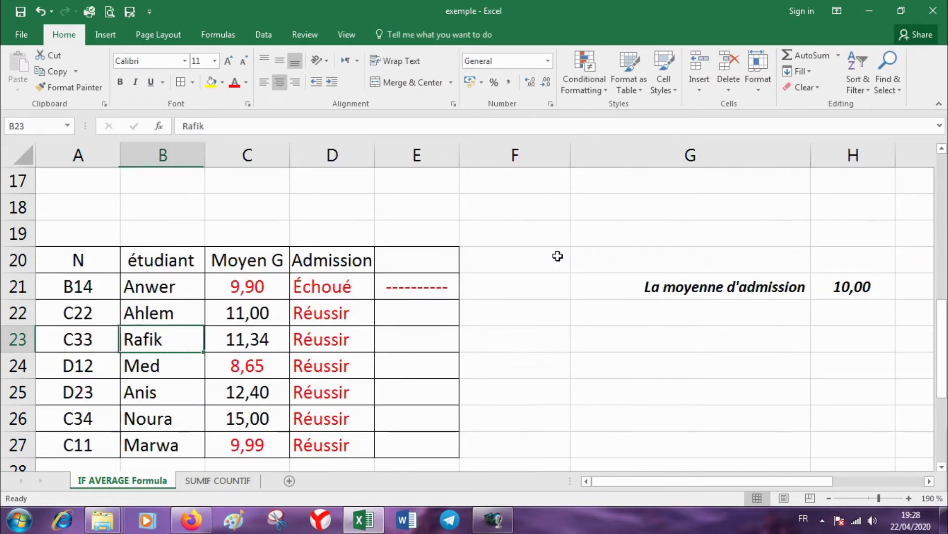
key(Right)
key(shift+Right)
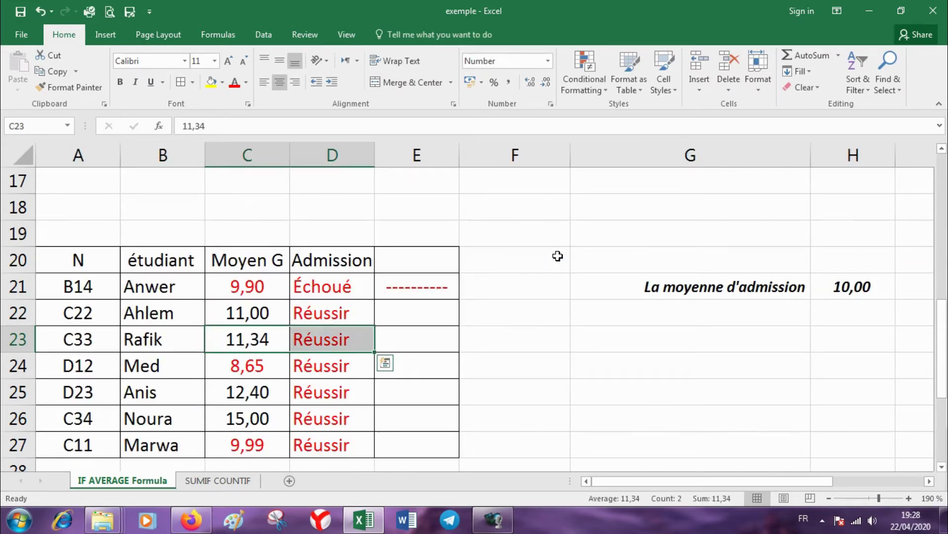
Step: Lock the threshold as $H$21 in the D21 formula and refill it down to D27
key(Up)
key(Up)
key(Right)
key(F2)
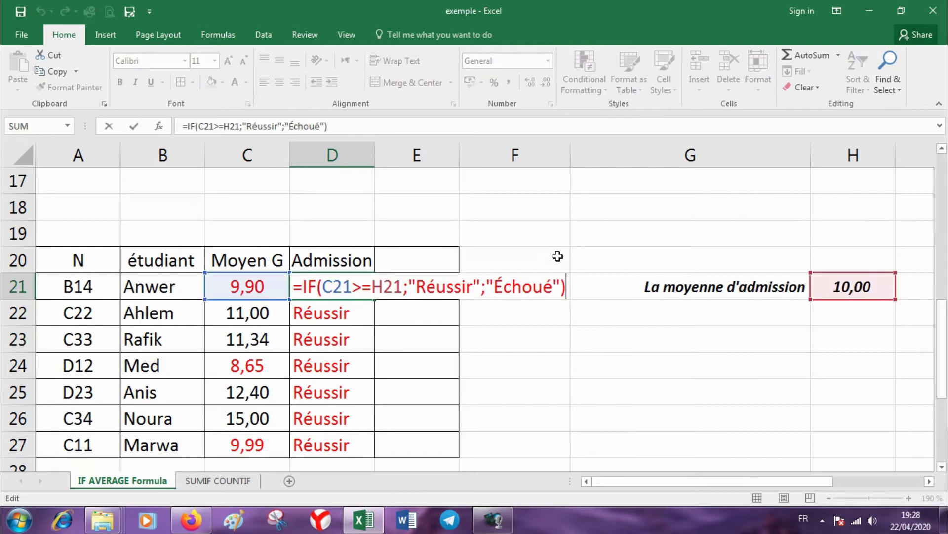
key(Left)
key(Left)
key(Left)
key(Left)
key(Left)
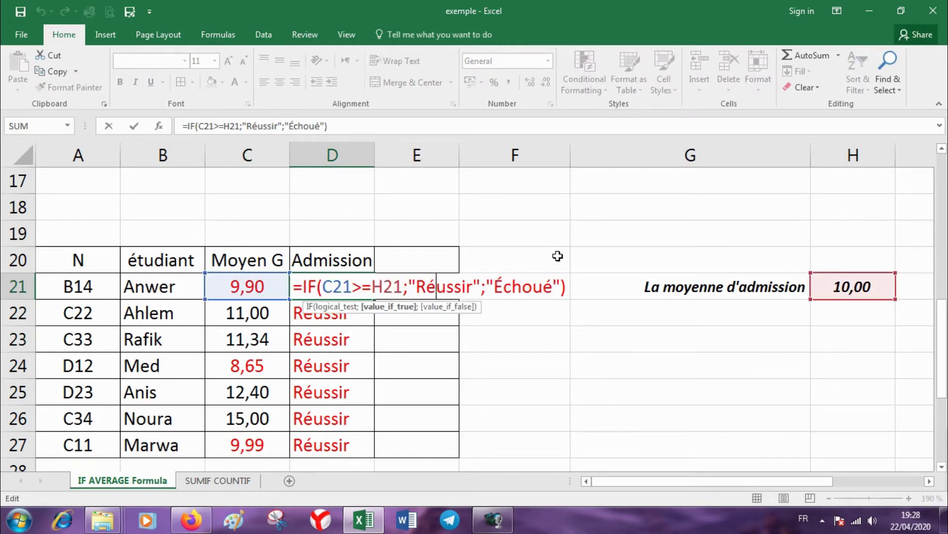
key(Left)
key(Left)
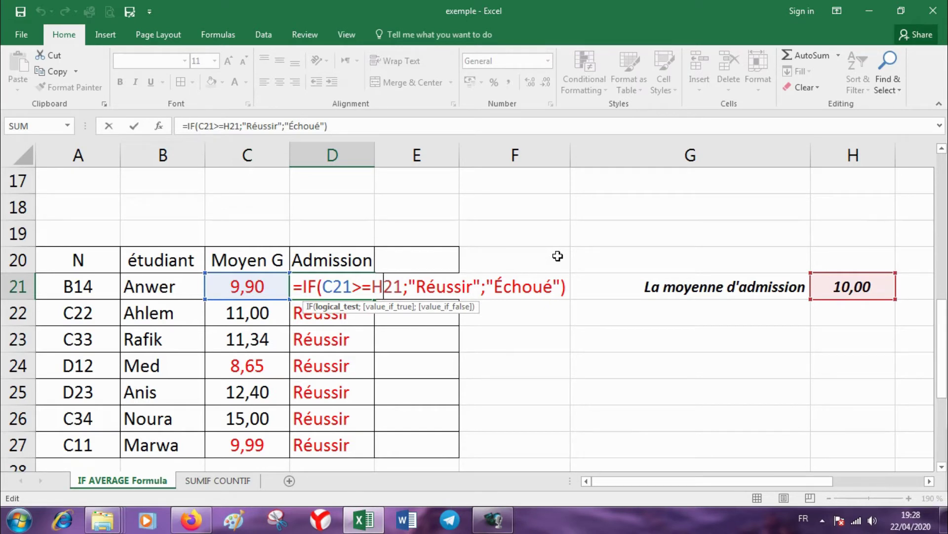
key(F4)
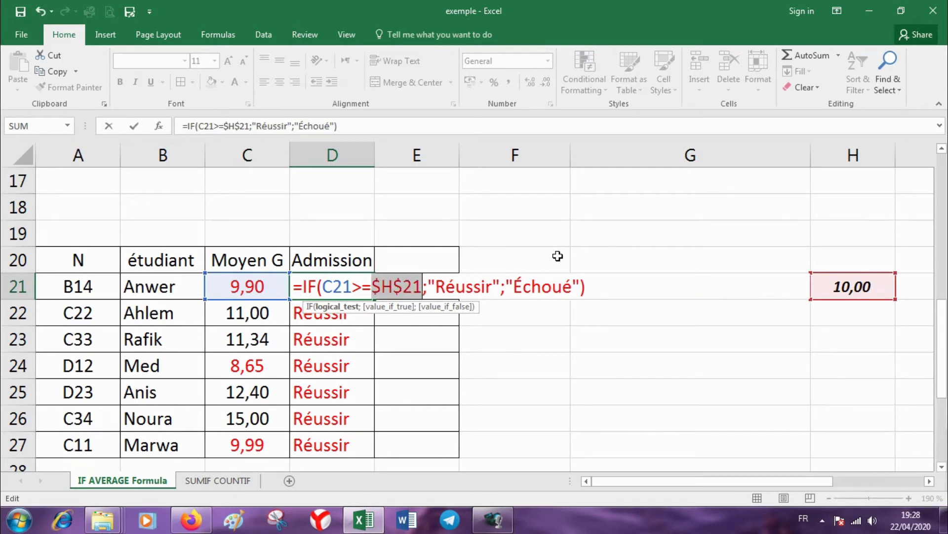
key(Return)
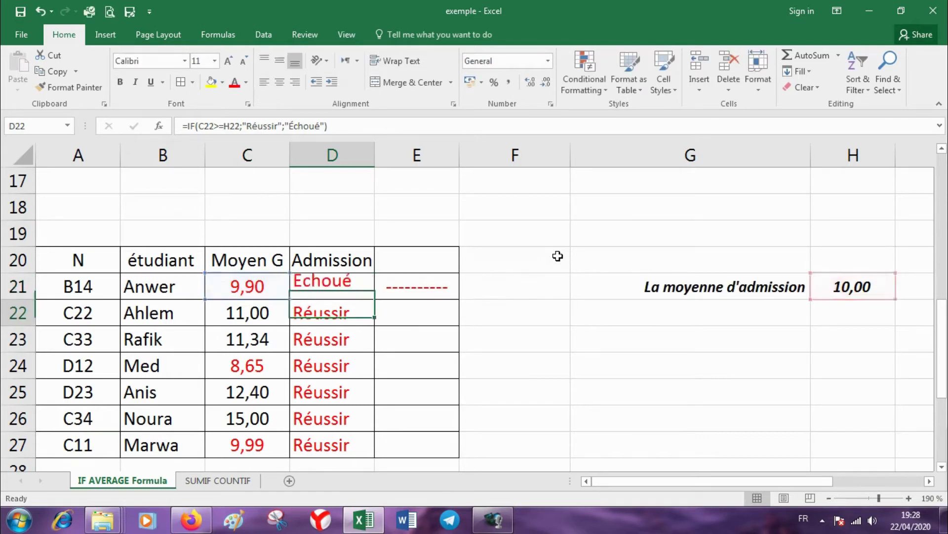
click(360, 282)
drag(374, 300, 373, 456)
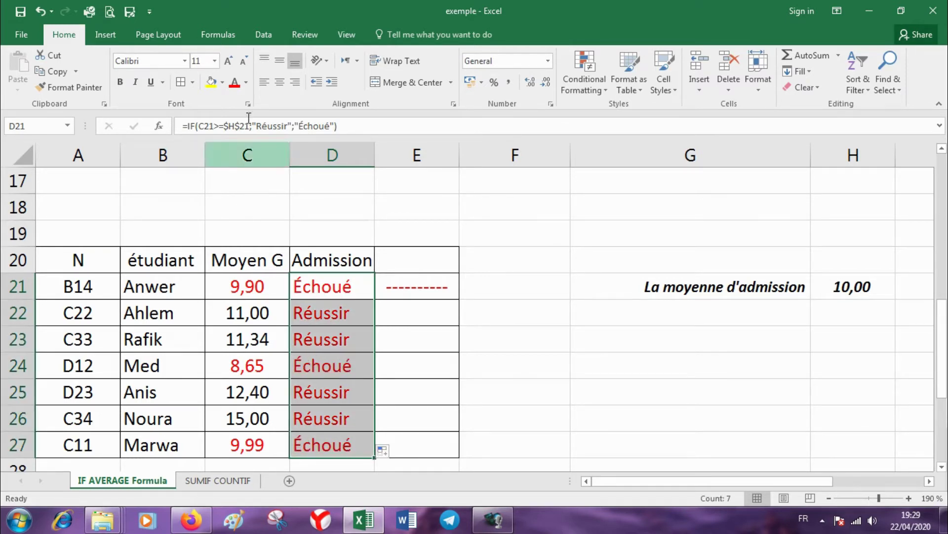
Step: Set the admission results to Automatic black font and check the formulas in D23, D24 and D25
click(246, 82)
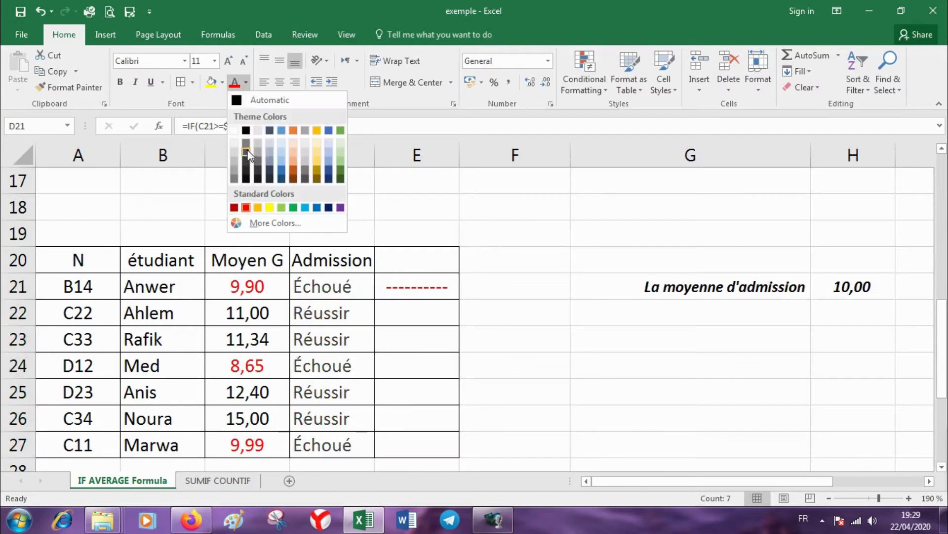
click(248, 132)
click(318, 316)
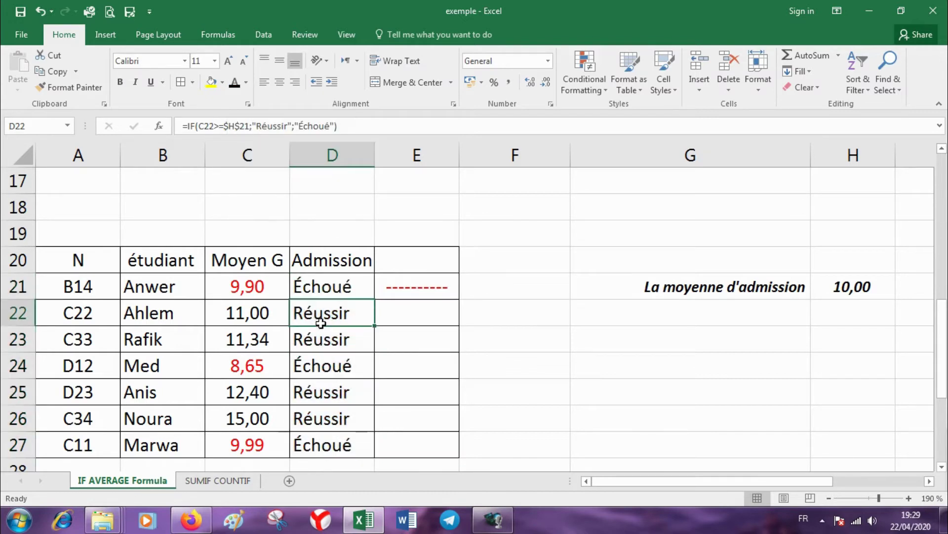
double_click(322, 328)
key(Escape)
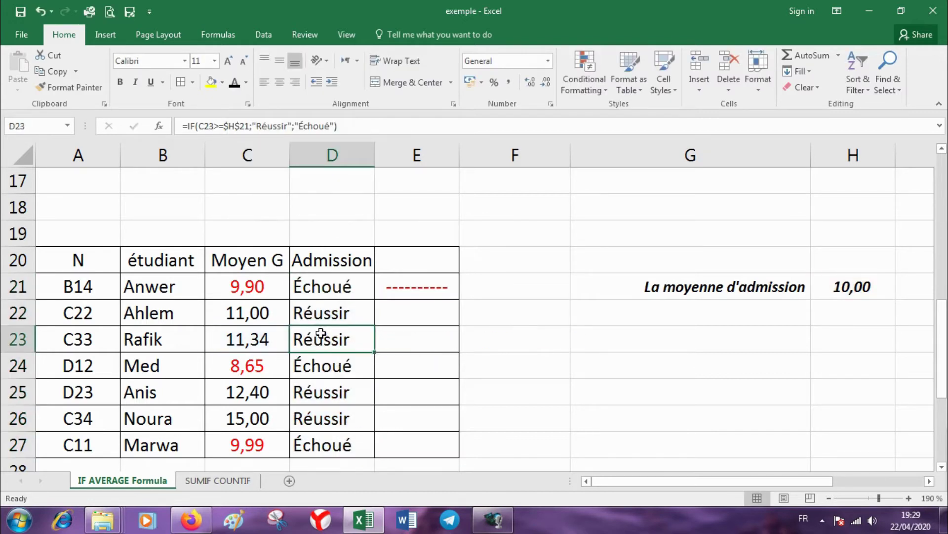
click(319, 364)
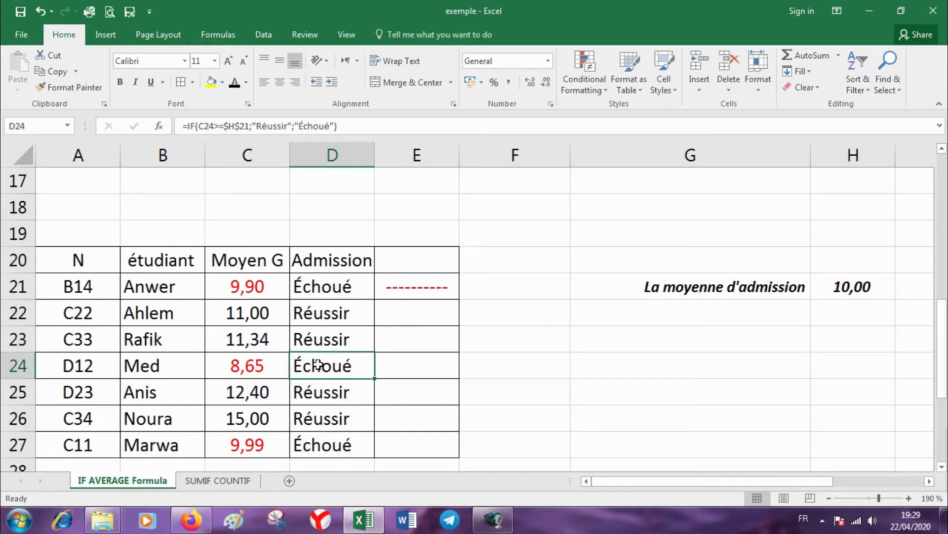
double_click(319, 364)
key(Escape)
click(323, 394)
Step: Colour the 8,65, 9,99 and 9,90 averages and their Échoué results red
drag(339, 364, 277, 364)
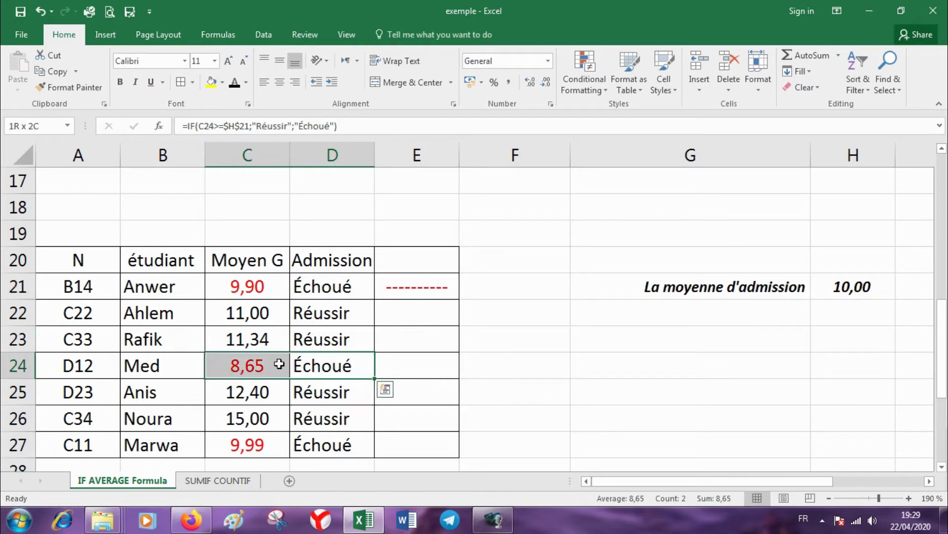
click(246, 83)
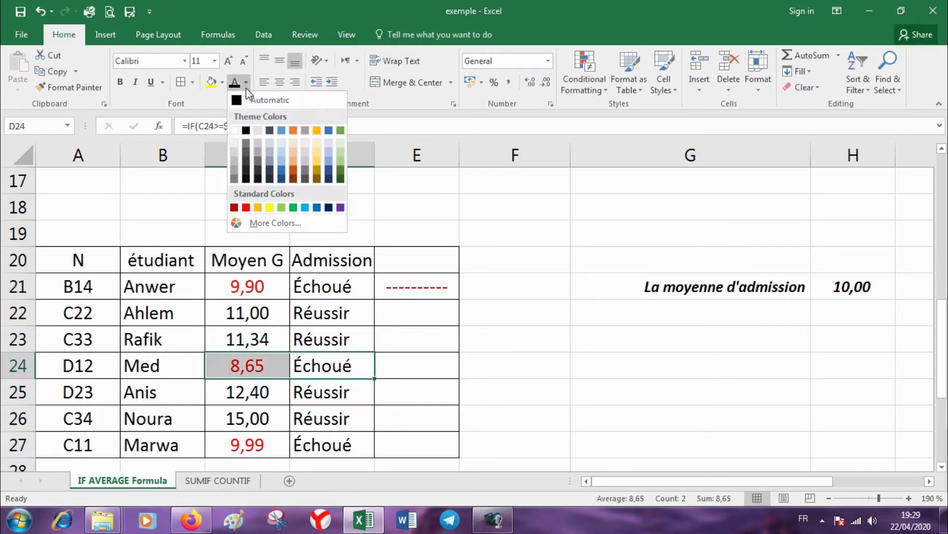
click(248, 207)
drag(330, 442, 250, 445)
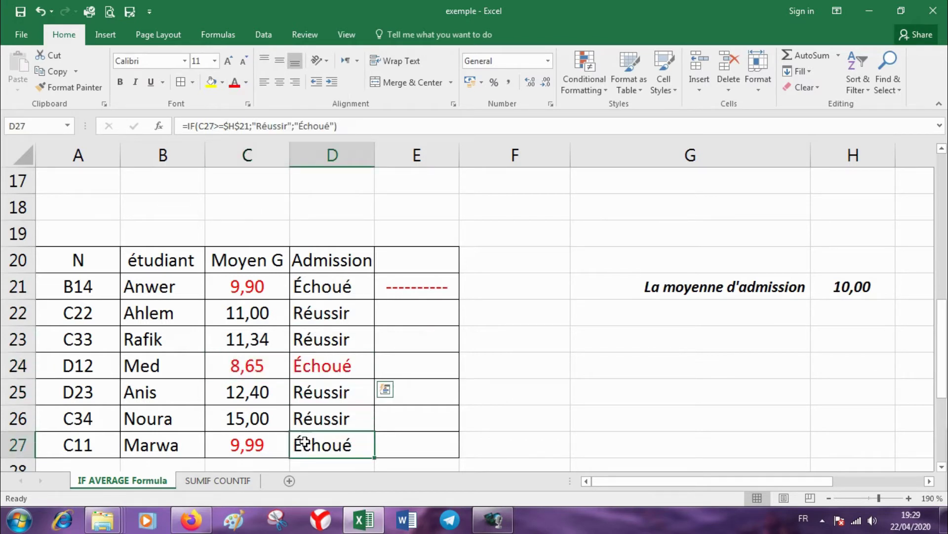
click(231, 85)
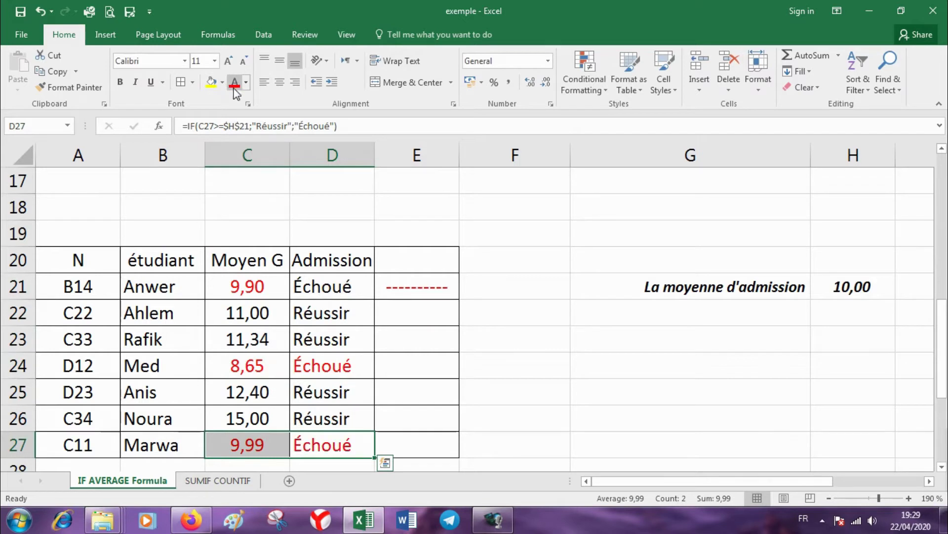
drag(329, 286, 249, 287)
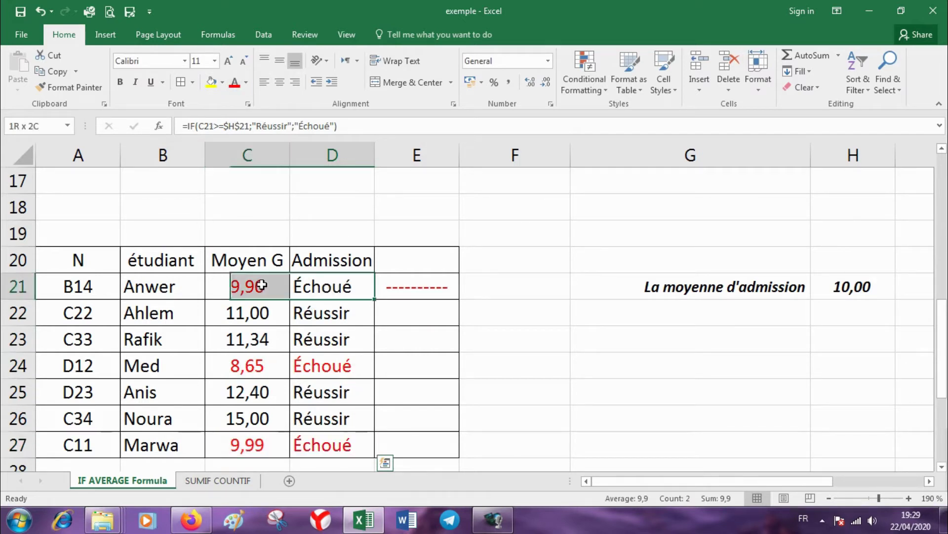
click(236, 83)
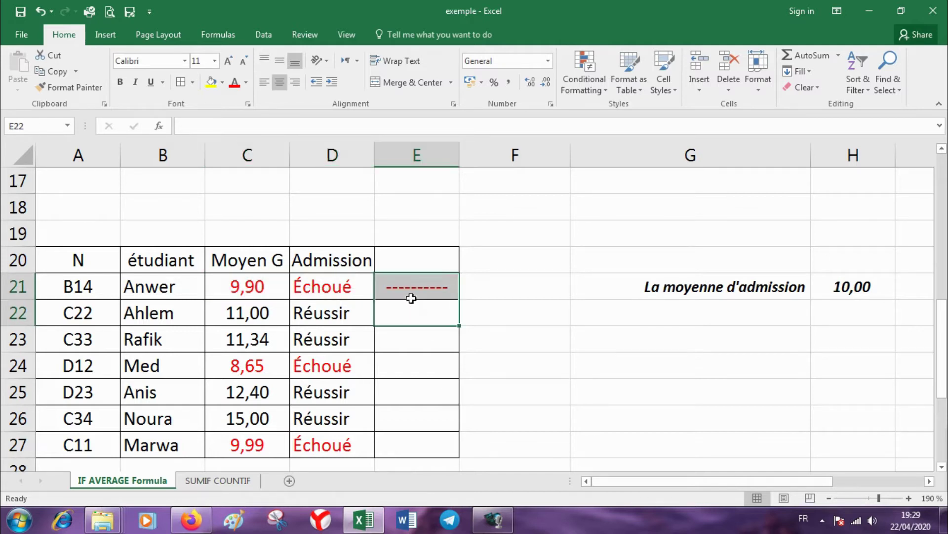
Step: Make E21's formula =IF(C21>=$H$21;A21;"----------") by locking the H21 reference
drag(413, 307, 411, 291)
click(411, 289)
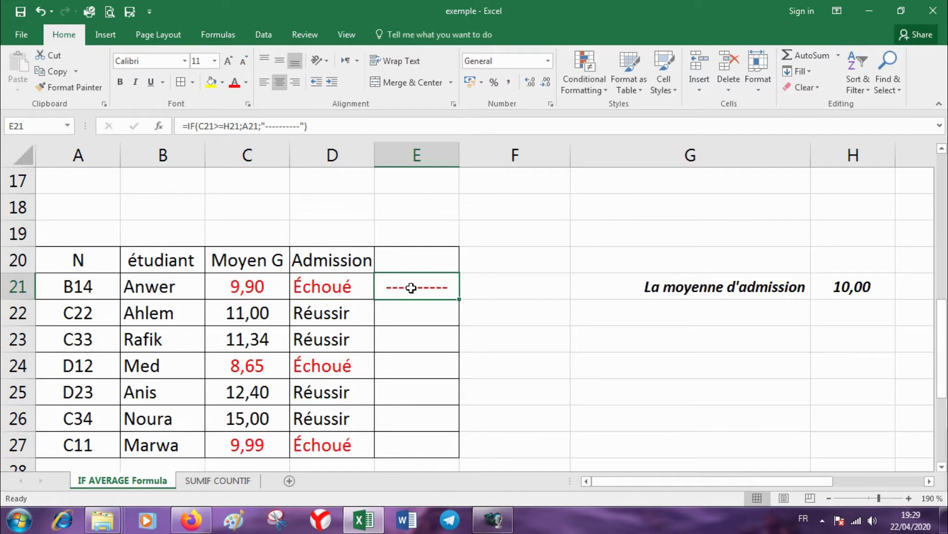
double_click(411, 287)
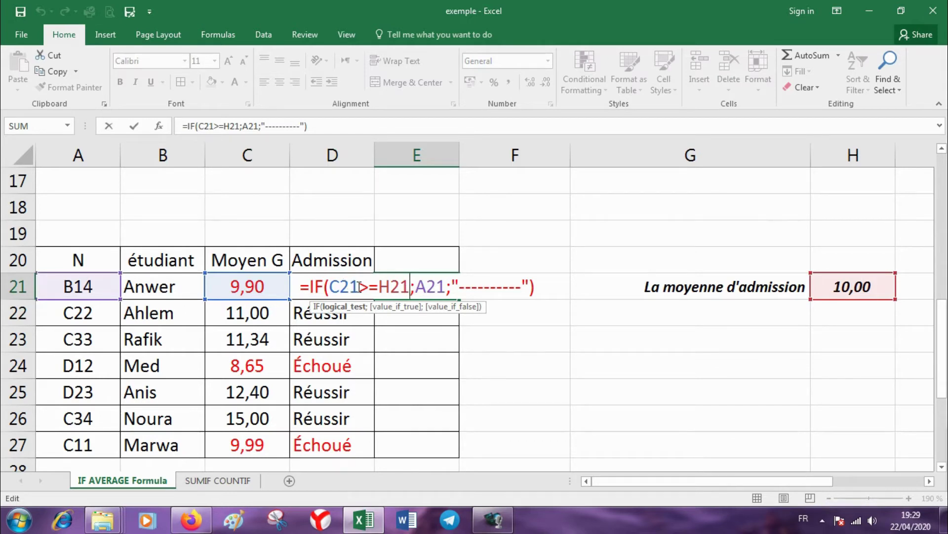
drag(360, 287, 330, 286)
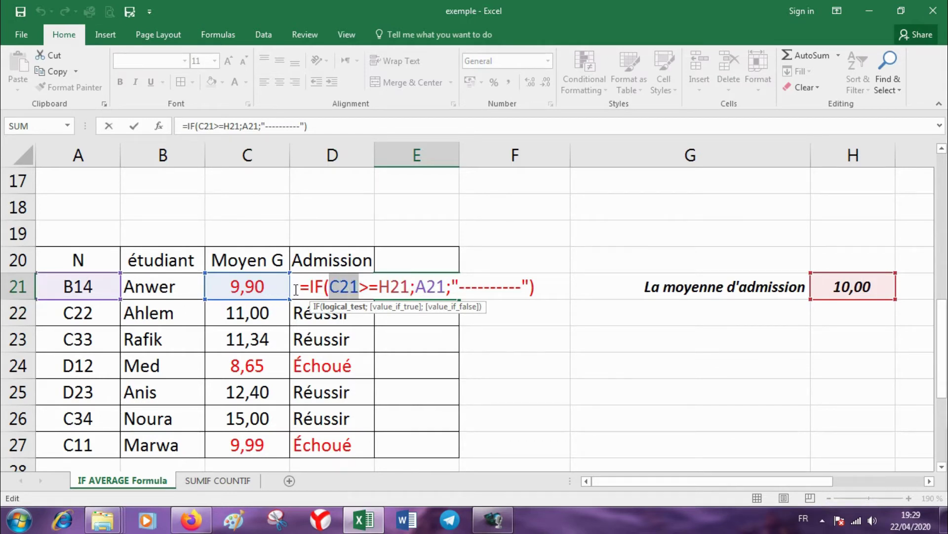
drag(379, 288, 411, 288)
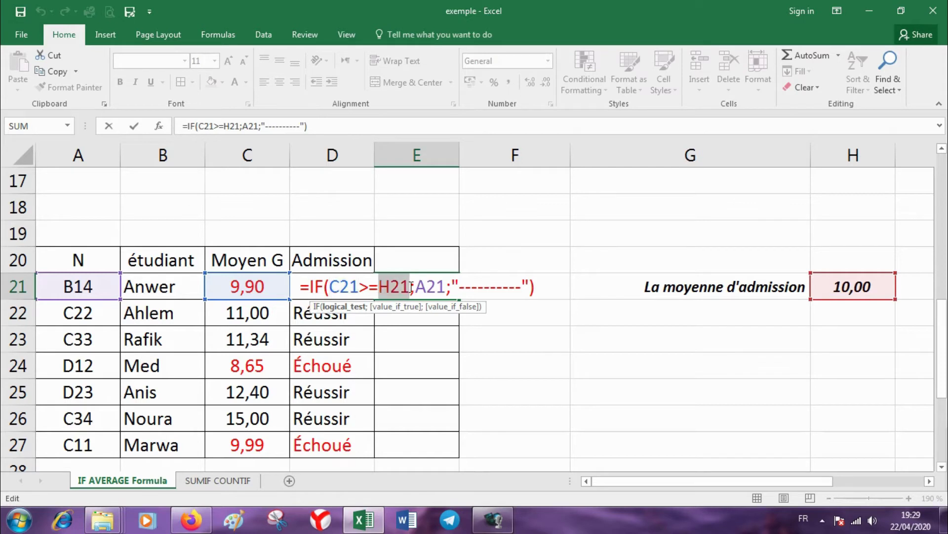
key(F4)
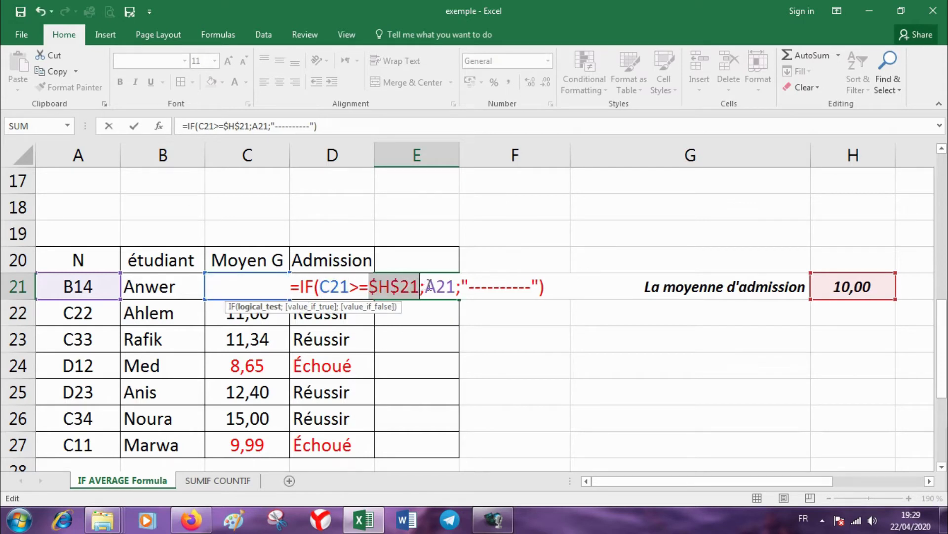
click(429, 287)
drag(425, 287, 454, 286)
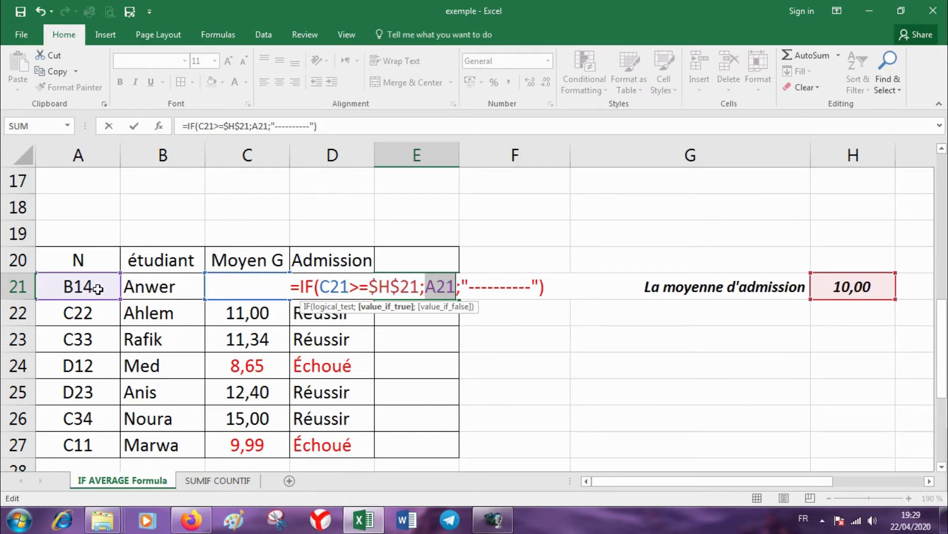
click(459, 291)
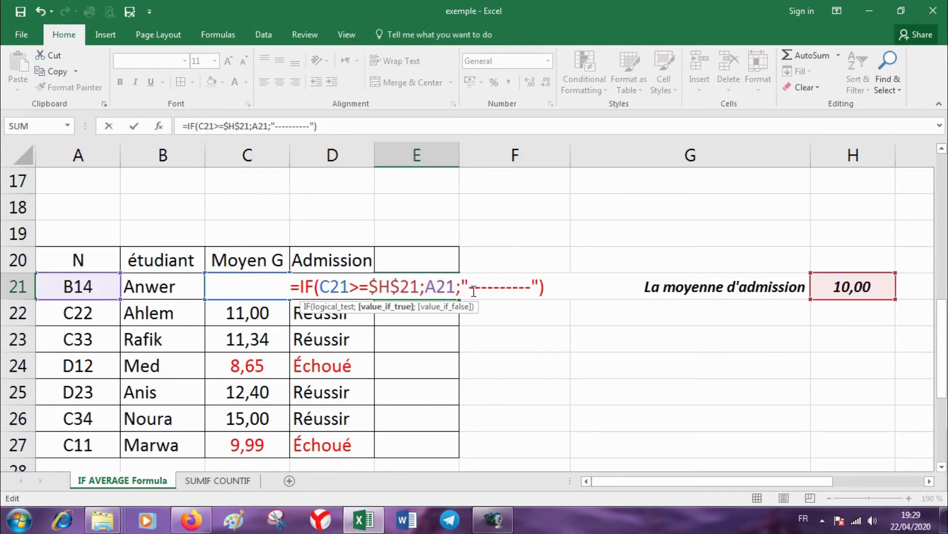
key(Return)
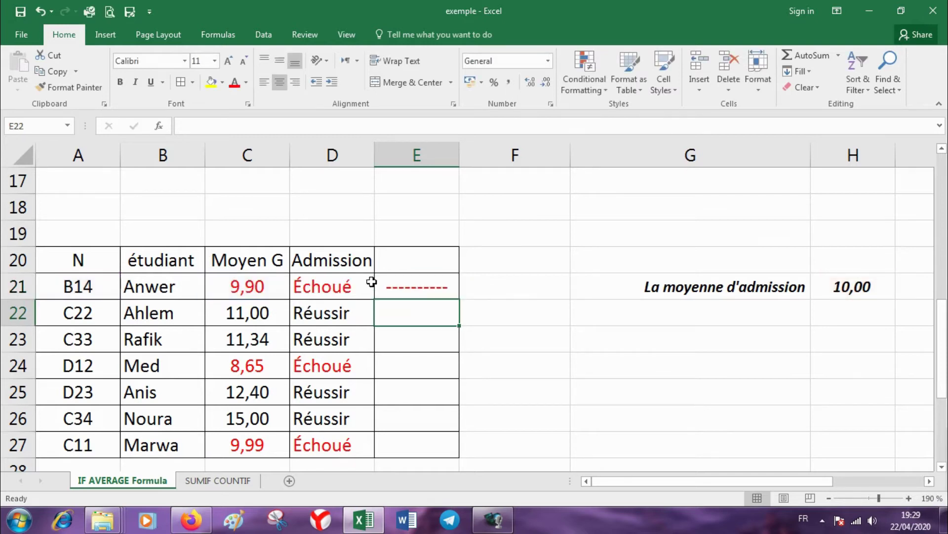
Step: Give E21 Automatic font colour and fill it down to E27
click(414, 282)
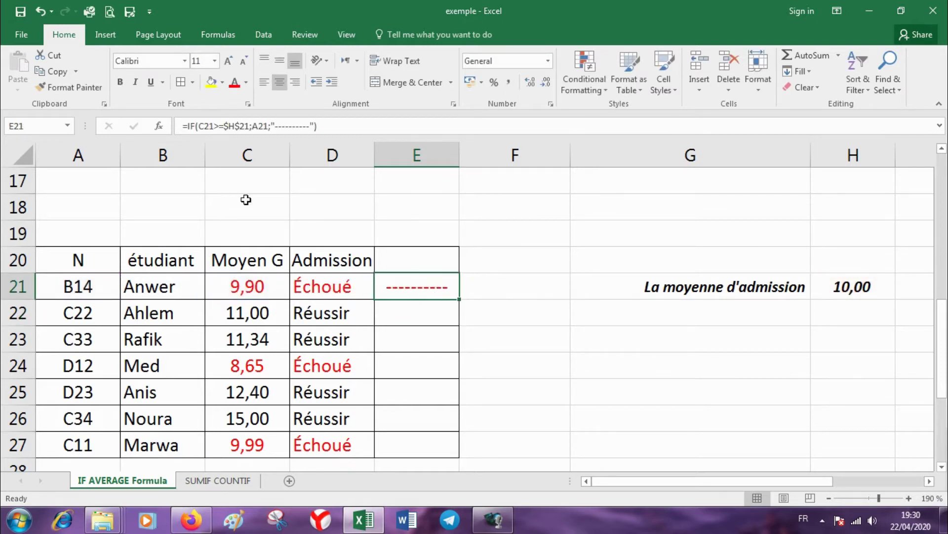
click(246, 82)
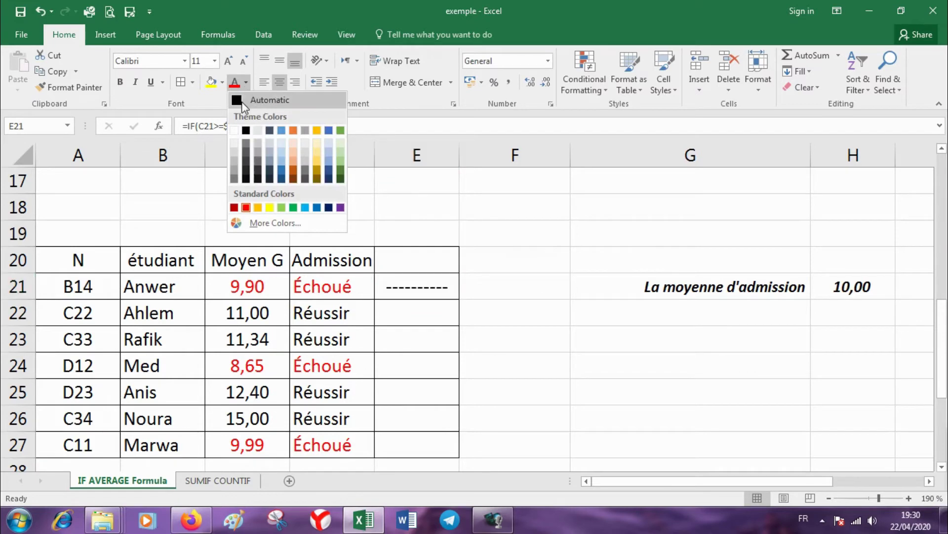
click(264, 98)
mouse_move(459, 298)
mouse_down()
mouse_move(442, 482)
mouse_move(430, 353)
mouse_up()
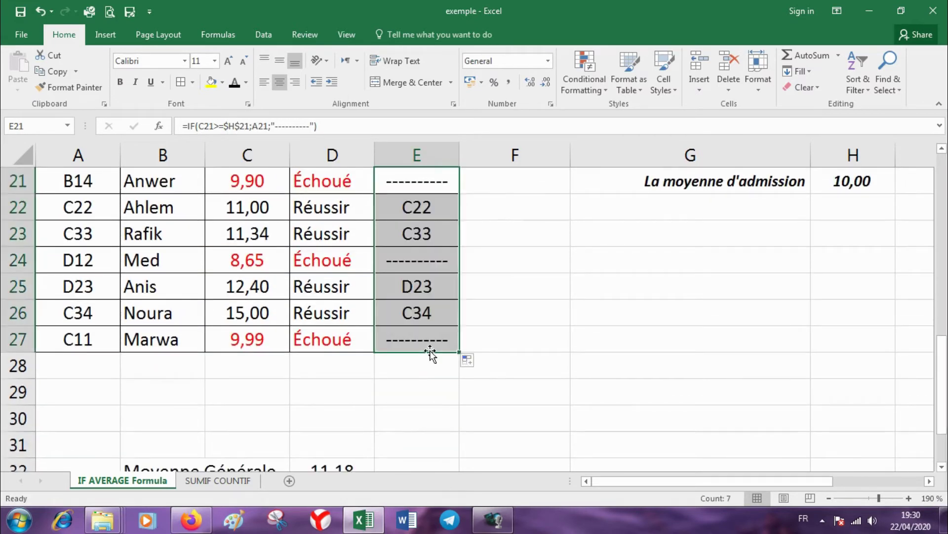
scroll(433, 360, up, 1)
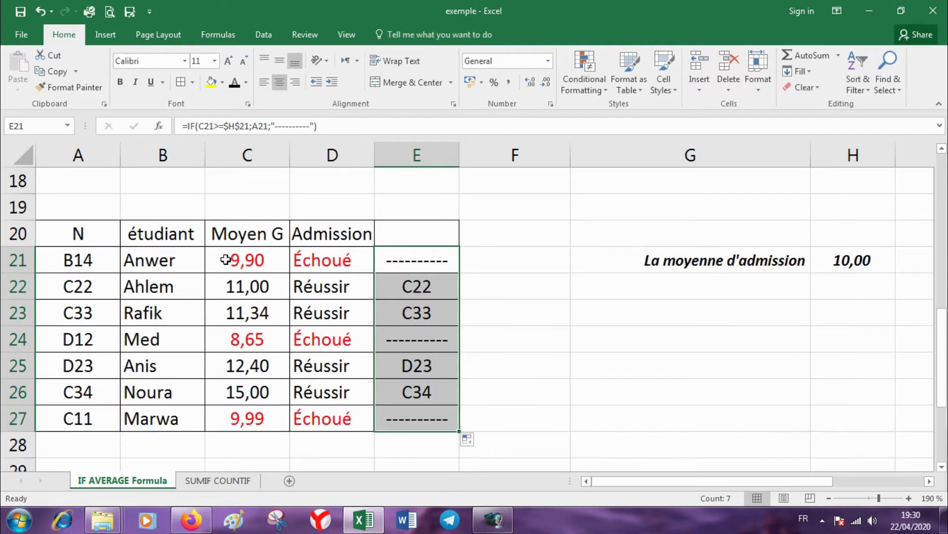
drag(102, 259, 430, 259)
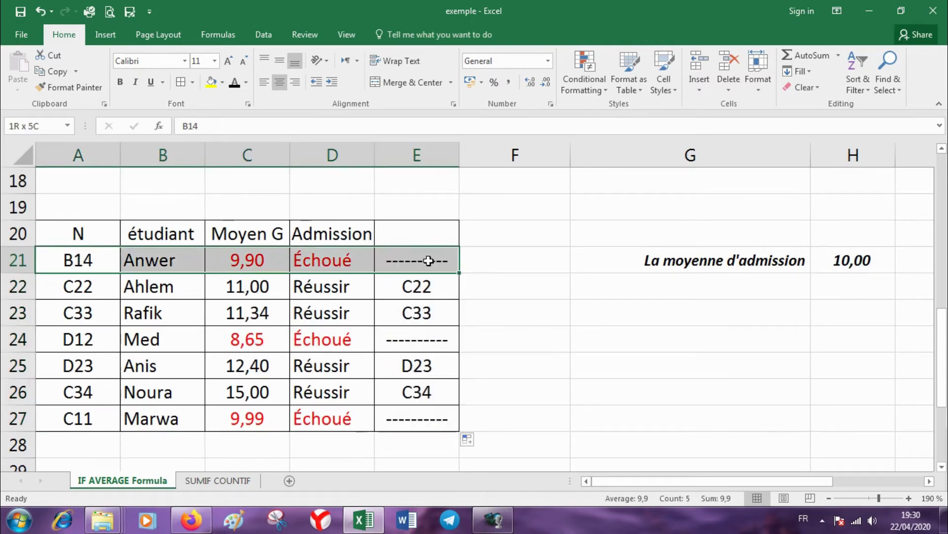
drag(99, 338, 415, 341)
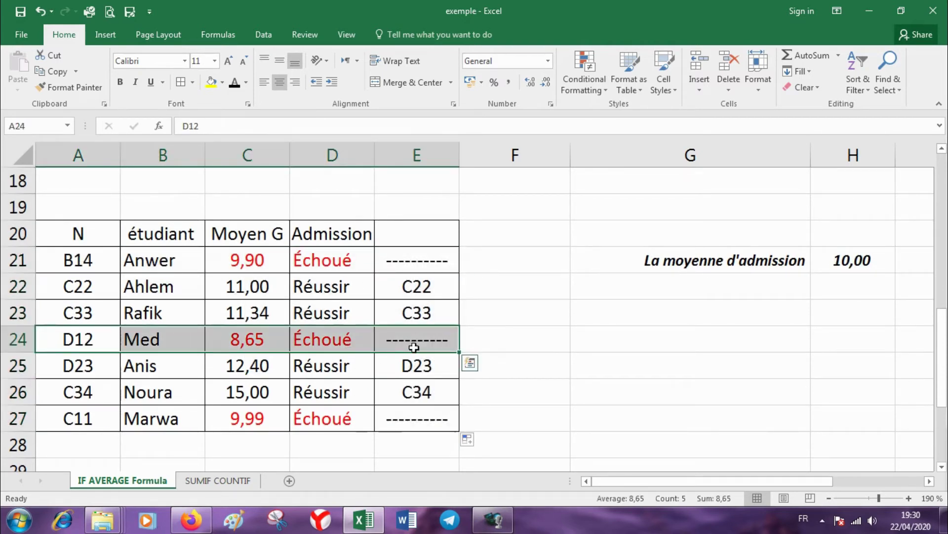
drag(99, 426, 430, 425)
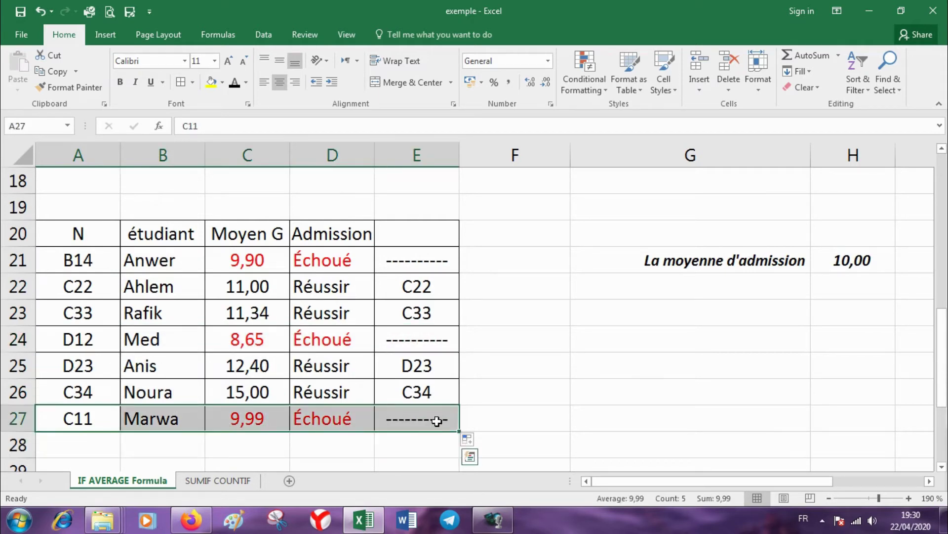
double_click(429, 397)
key(Escape)
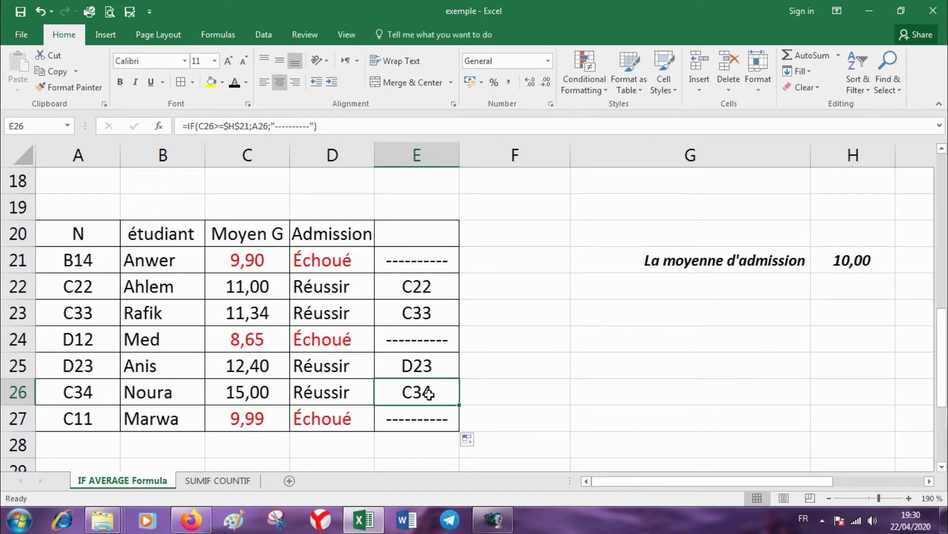
ctrl+scroll(429, 394, down, 1)
scroll(433, 402, down, 1)
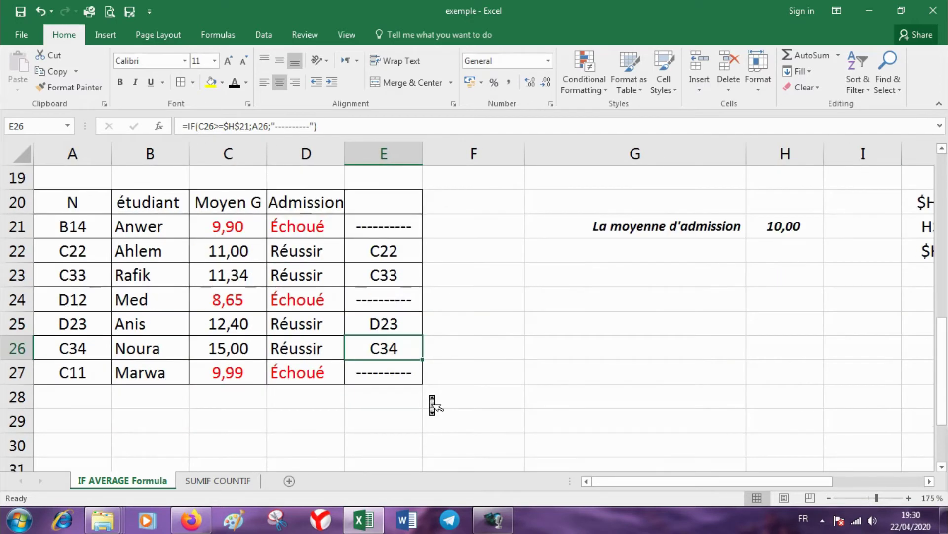
scroll(432, 403, down, 1)
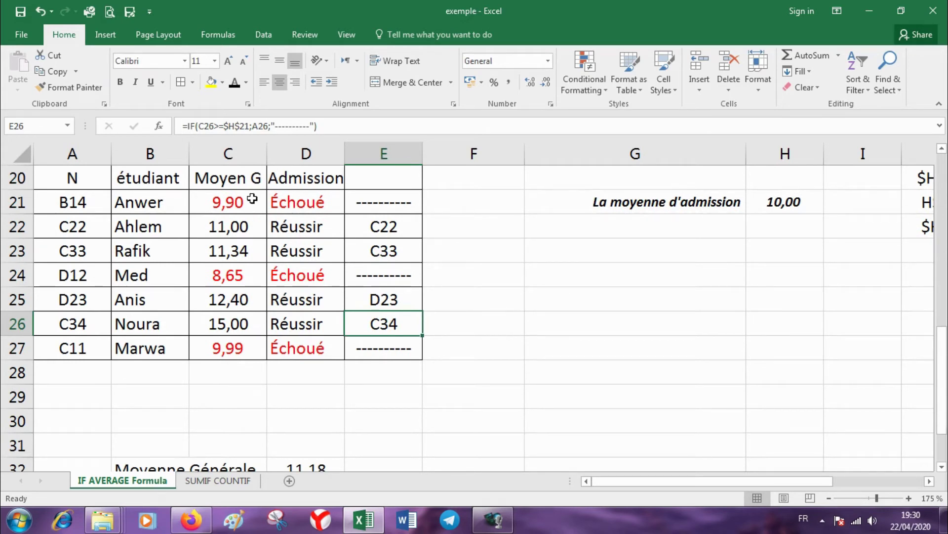
drag(247, 202, 242, 339)
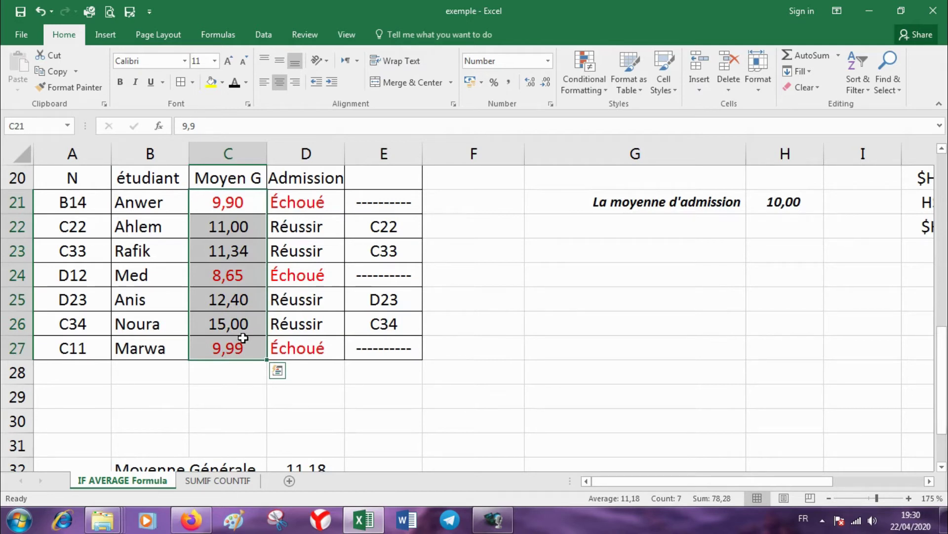
click(256, 403)
scroll(256, 393, down, 1)
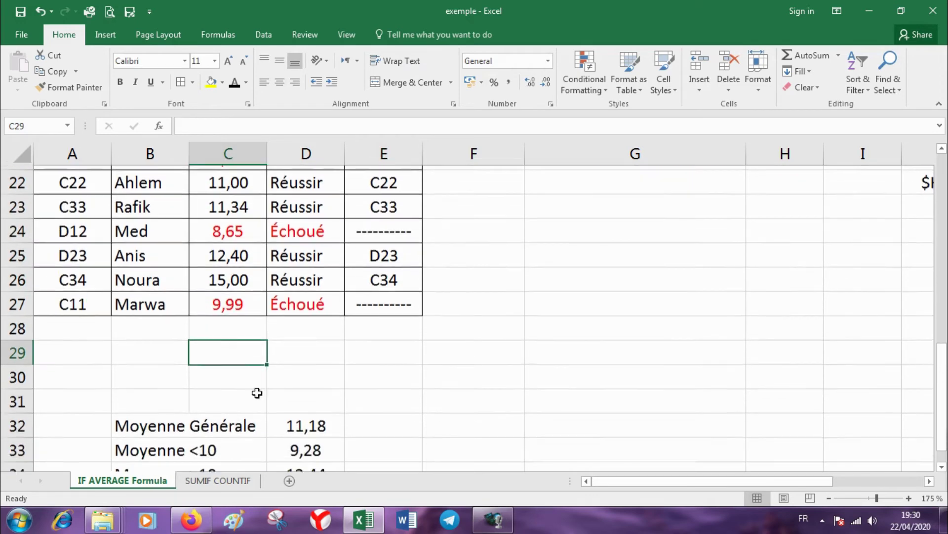
double_click(306, 421)
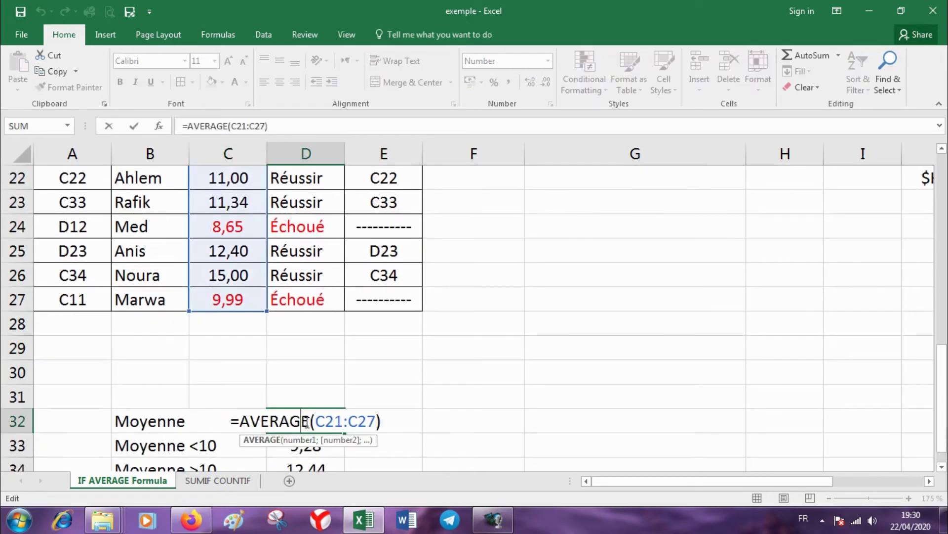
key(Home)
key(shift+Right)
key(shift+Right)
key(shift+Right)
key(shift+Right)
key(shift+Right)
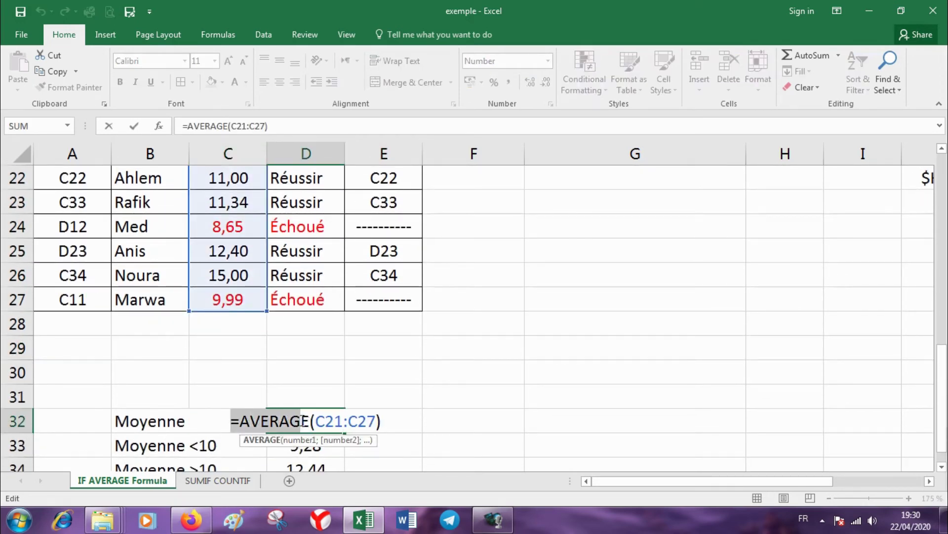
drag(316, 421, 377, 420)
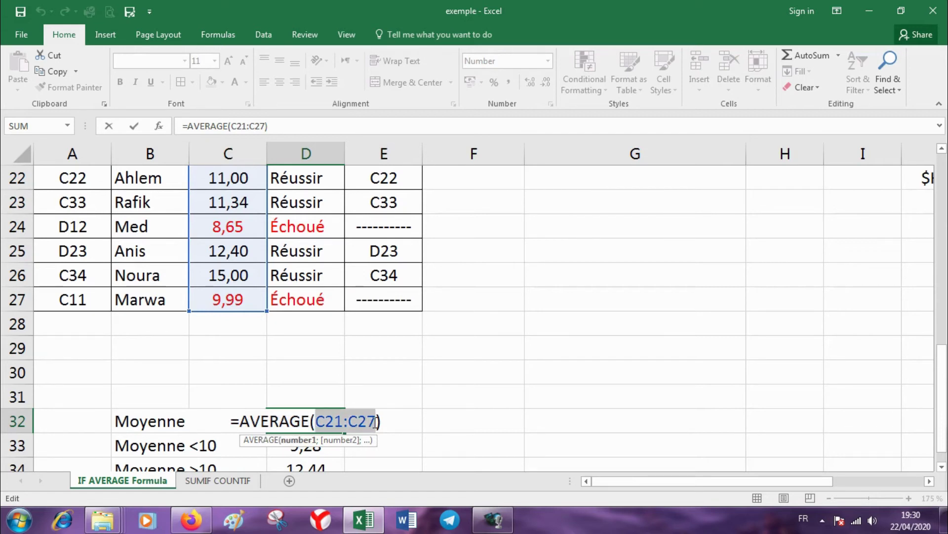
click(376, 421)
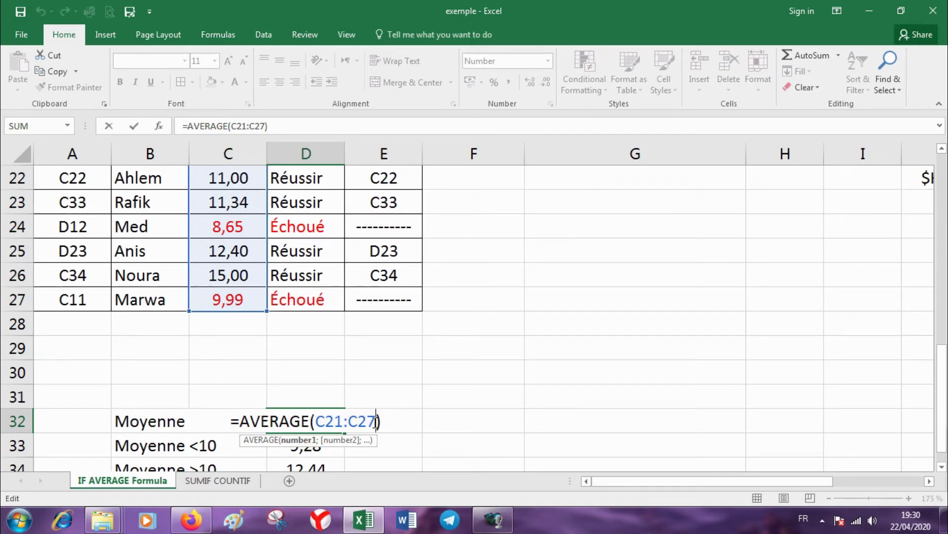
scroll(375, 421, up, 6)
scroll(373, 421, up, 2)
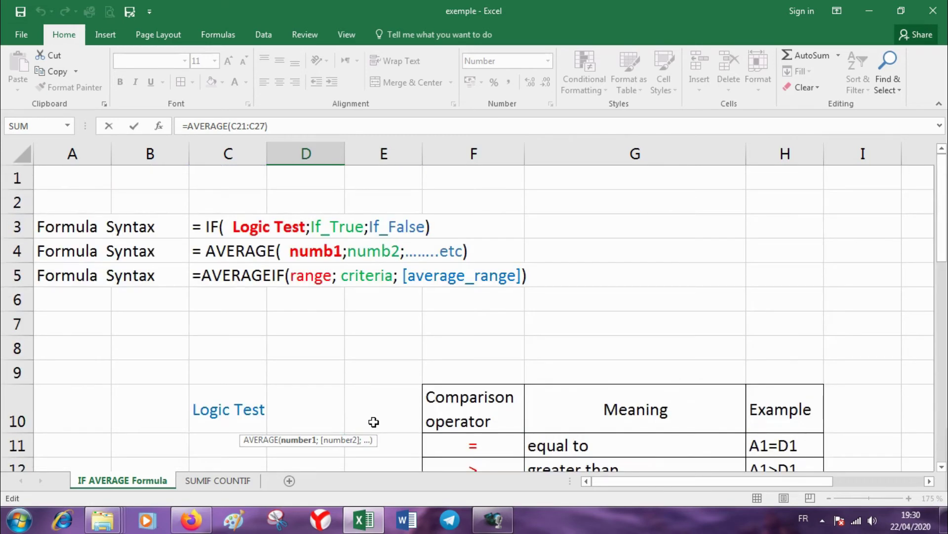
key(Escape)
scroll(341, 368, up, 7)
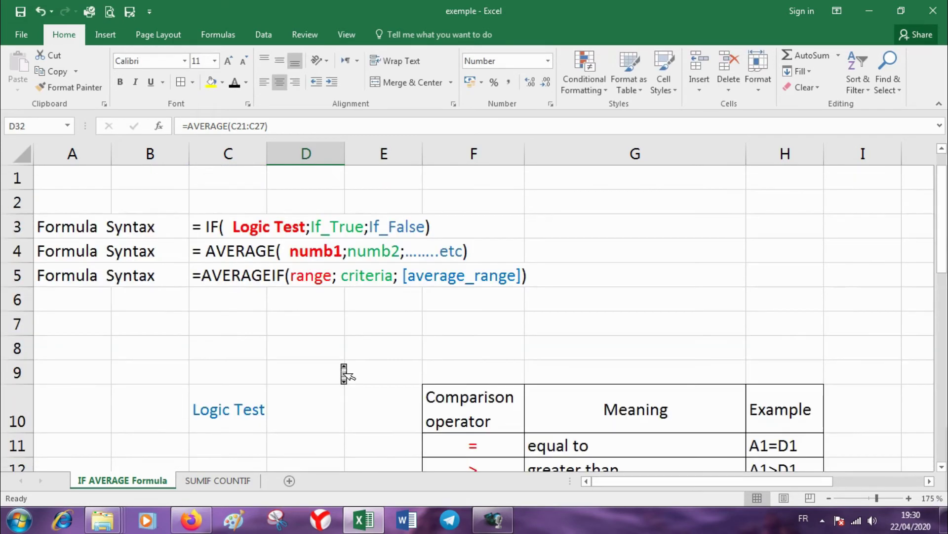
click(230, 255)
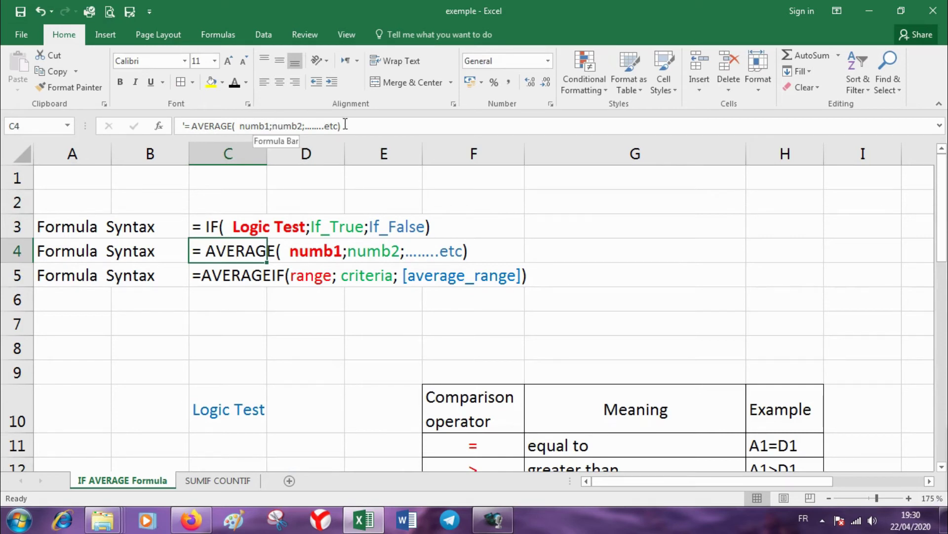
scroll(336, 307, down, 9)
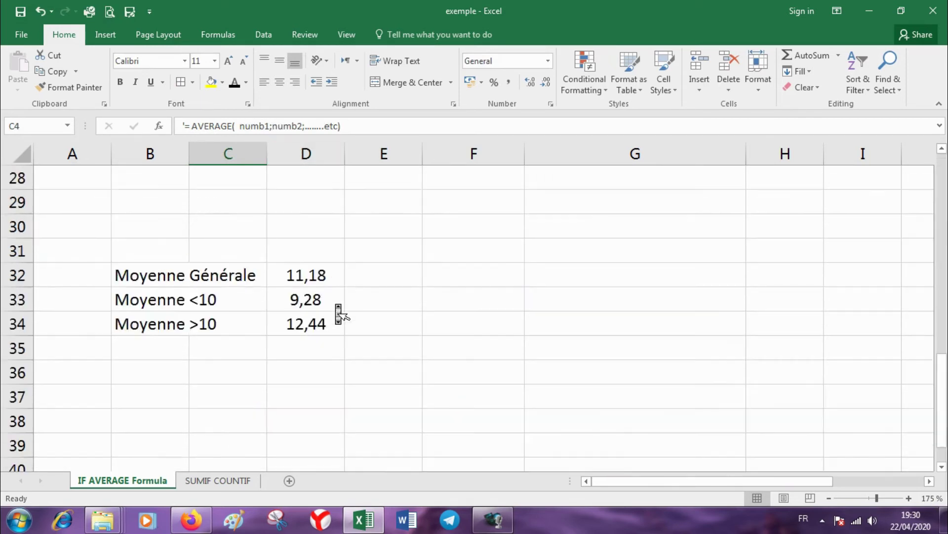
scroll(336, 307, down, 17)
scroll(336, 303, up, 1)
scroll(336, 304, up, 1)
scroll(336, 304, up, 2)
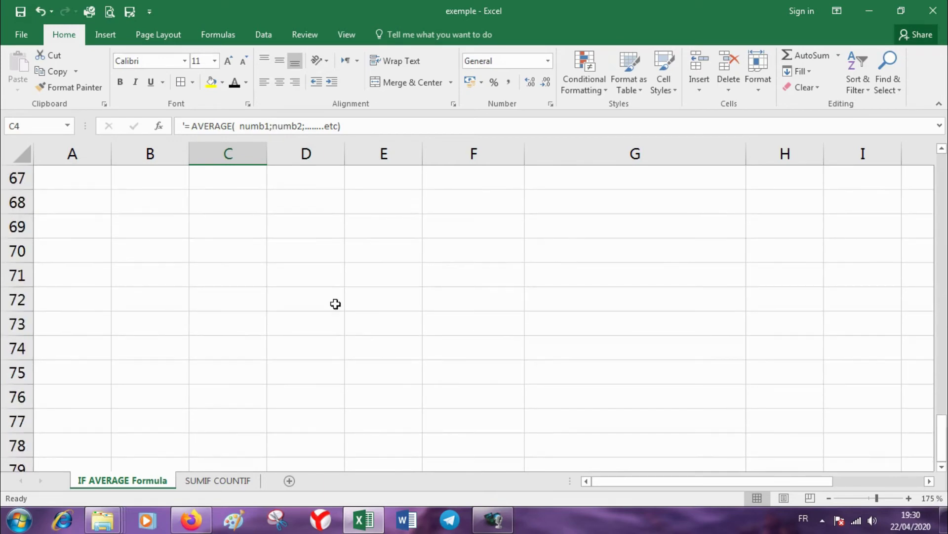
scroll(335, 303, up, 2)
scroll(339, 313, up, 19)
Step: Clear D32's old formula and start a new =+AVERAGE( formula
scroll(371, 335, down, 1)
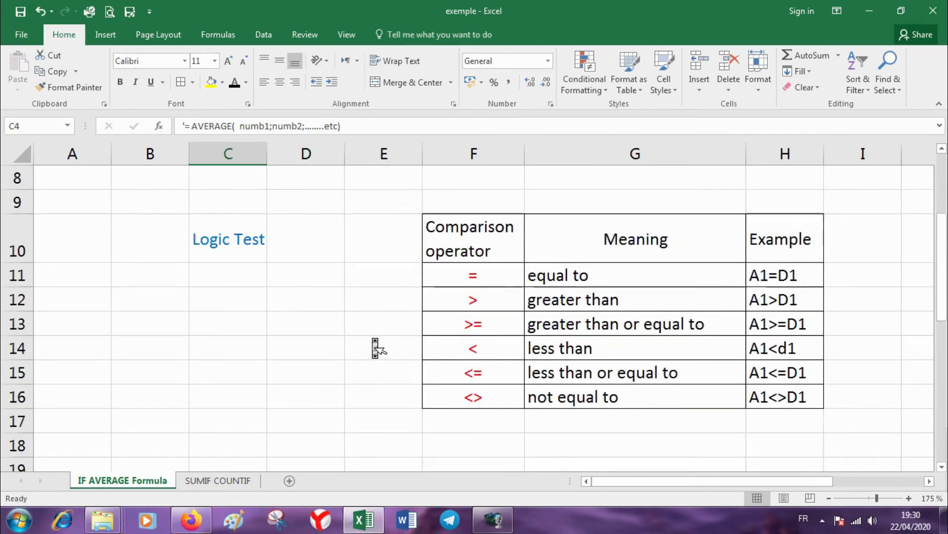
scroll(376, 348, down, 2)
click(371, 335)
scroll(372, 335, down, 1)
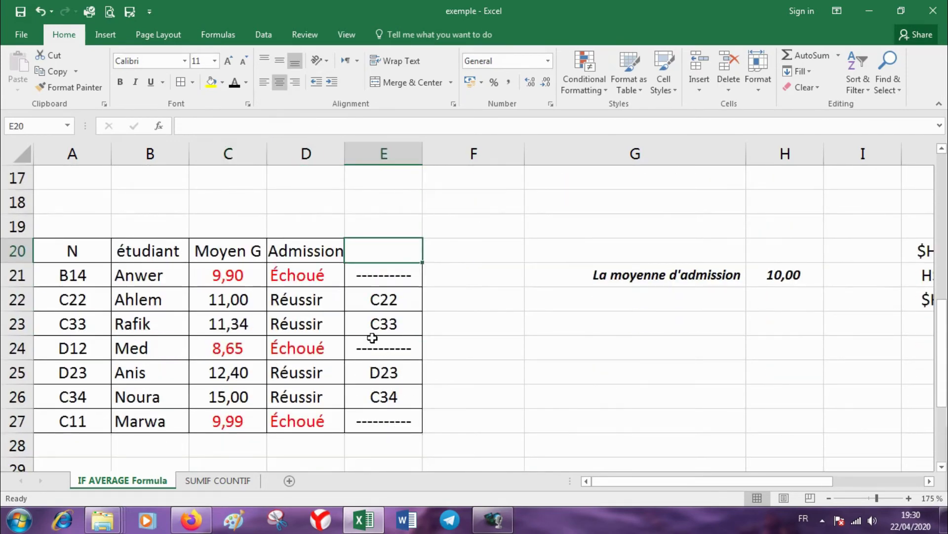
scroll(372, 338, down, 2)
click(296, 395)
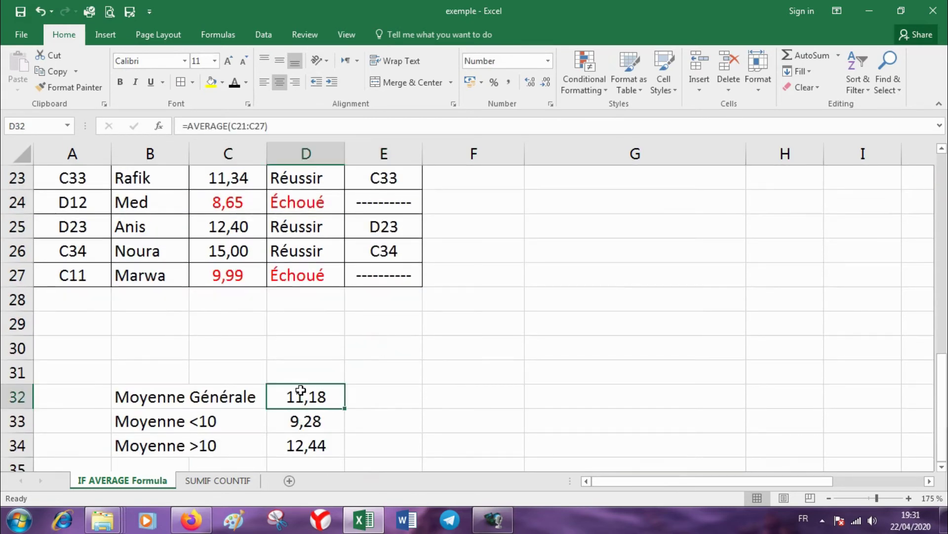
double_click(300, 392)
drag(316, 396, 370, 407)
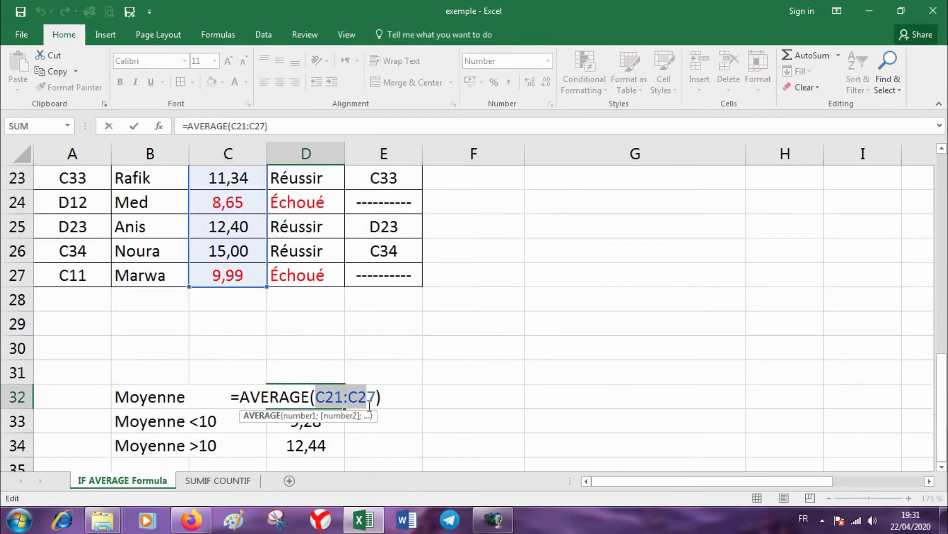
key(BackSpace)
key(BackSpace)
key(BackSpace)
key(BackSpace)
key(BackSpace)
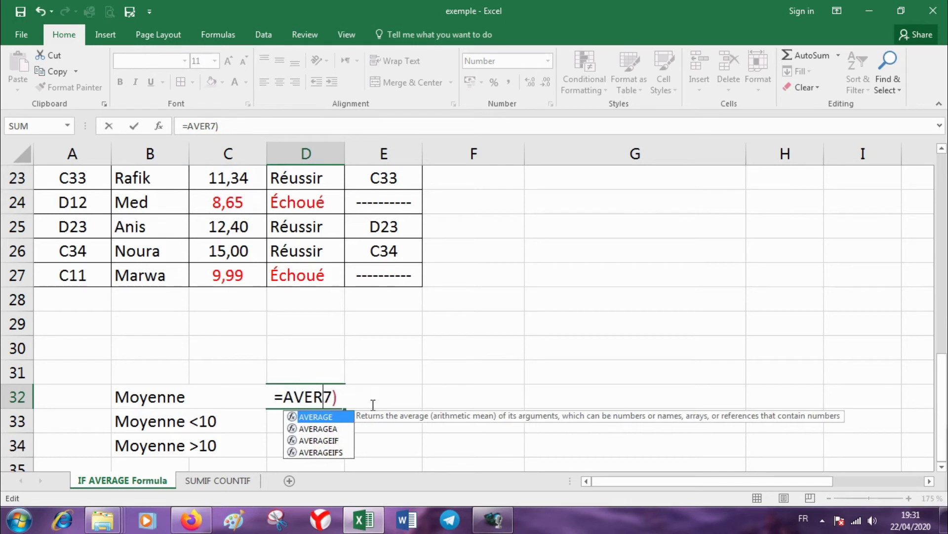
key(BackSpace)
key(BackSpace)
key(BackSpace)
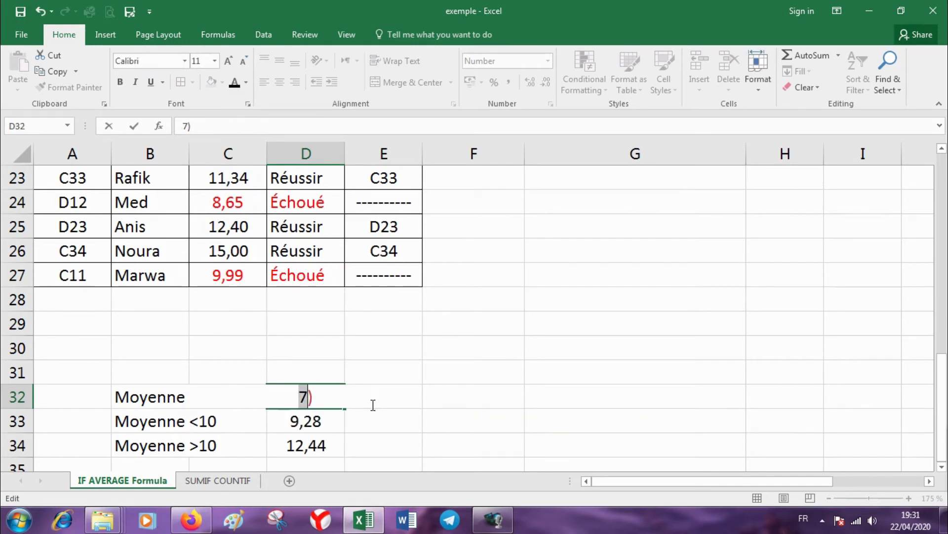
key(Right)
key(Right)
key(BackSpace)
key(BackSpace)
text(+AVE)
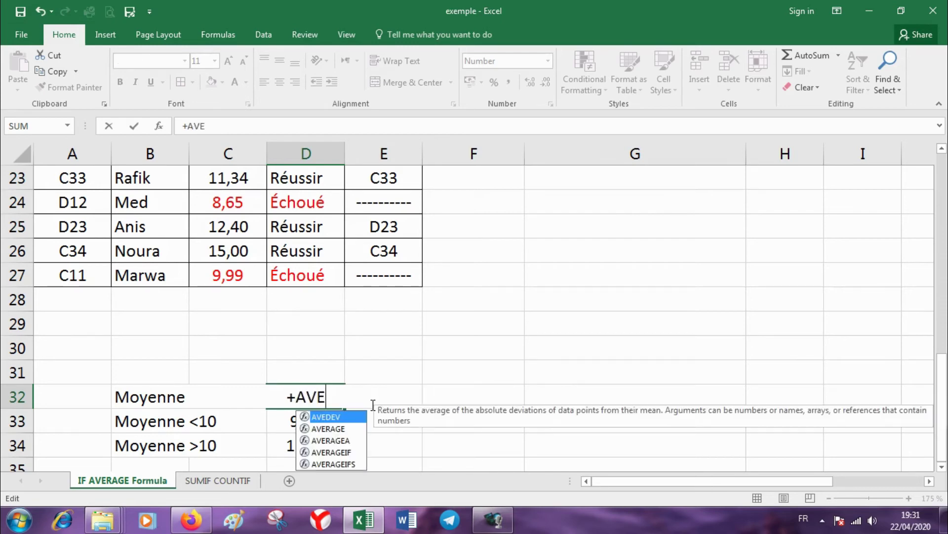
double_click(348, 432)
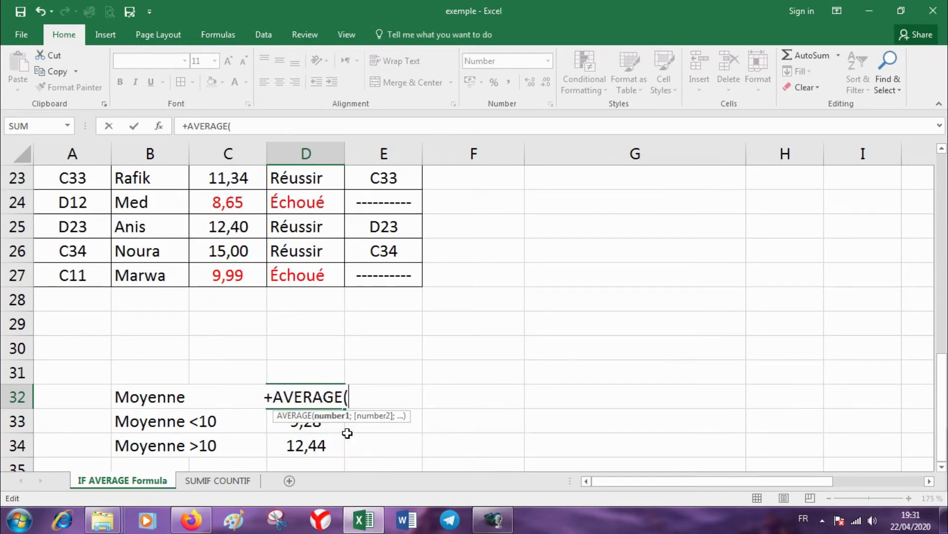
scroll(306, 254, up, 1)
scroll(306, 255, up, 2)
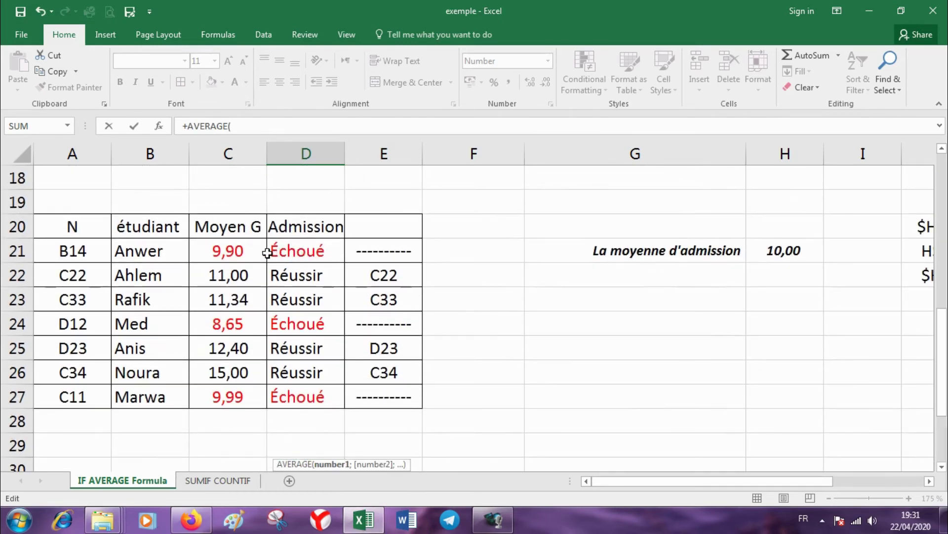
Step: Average the grades C21:C27 in D32, giving 11,18, and check the formula
drag(245, 249, 241, 397)
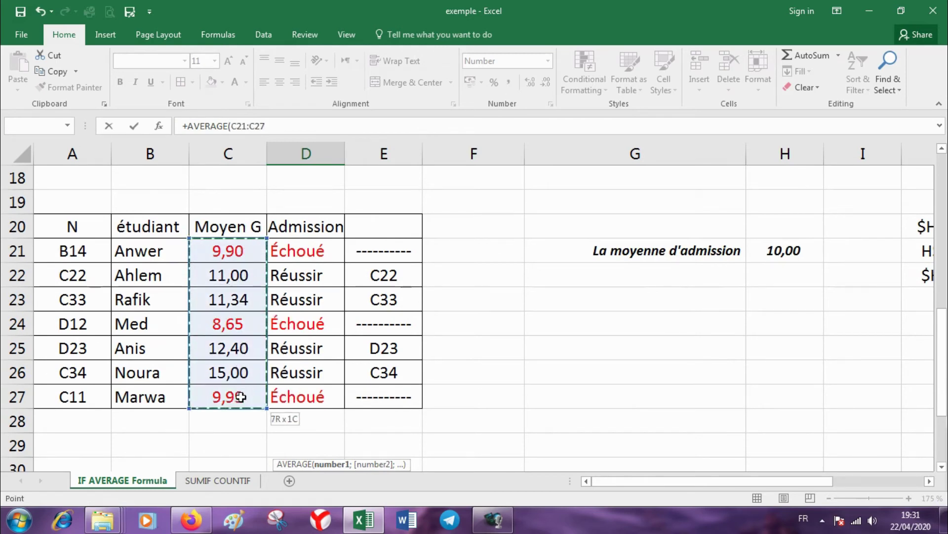
scroll(241, 397, down, 1)
scroll(240, 397, down, 1)
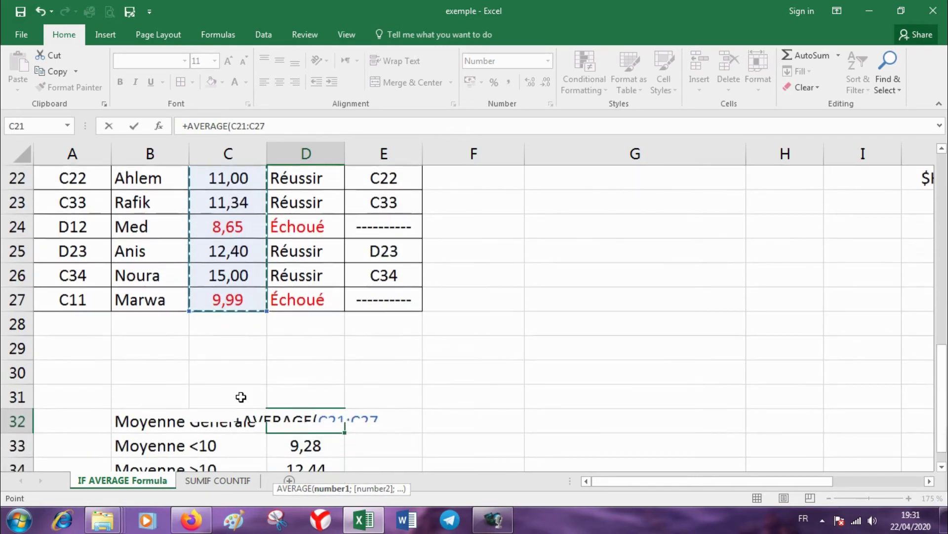
text())
key(BackSpace)
key(Return)
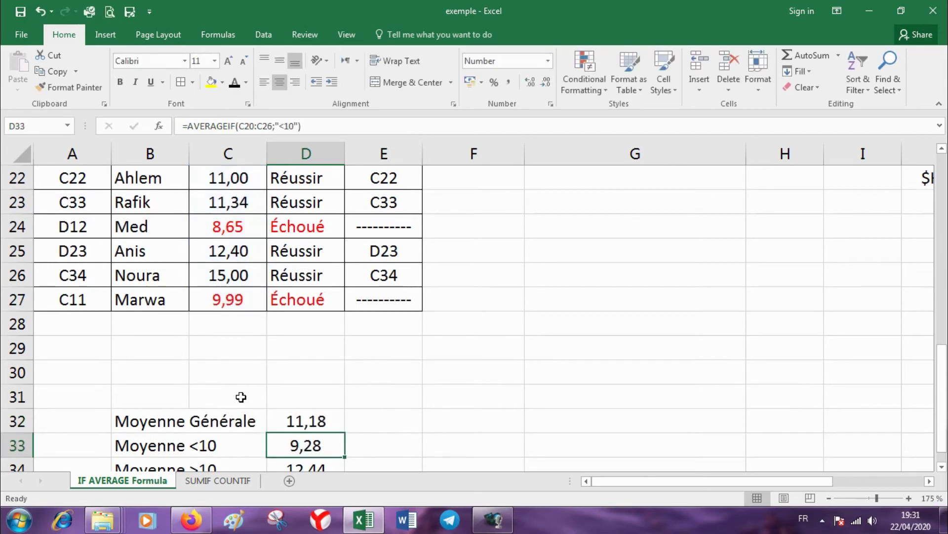
double_click(288, 419)
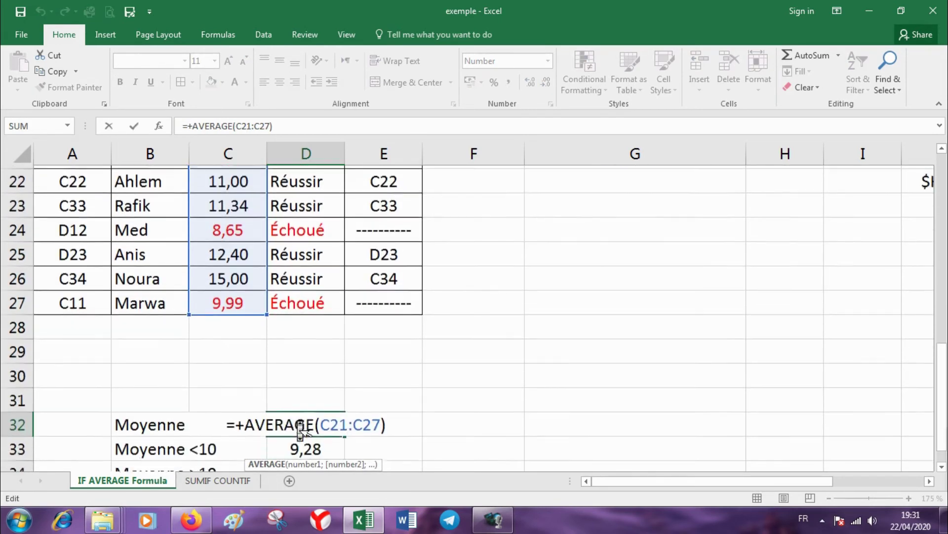
key(Escape)
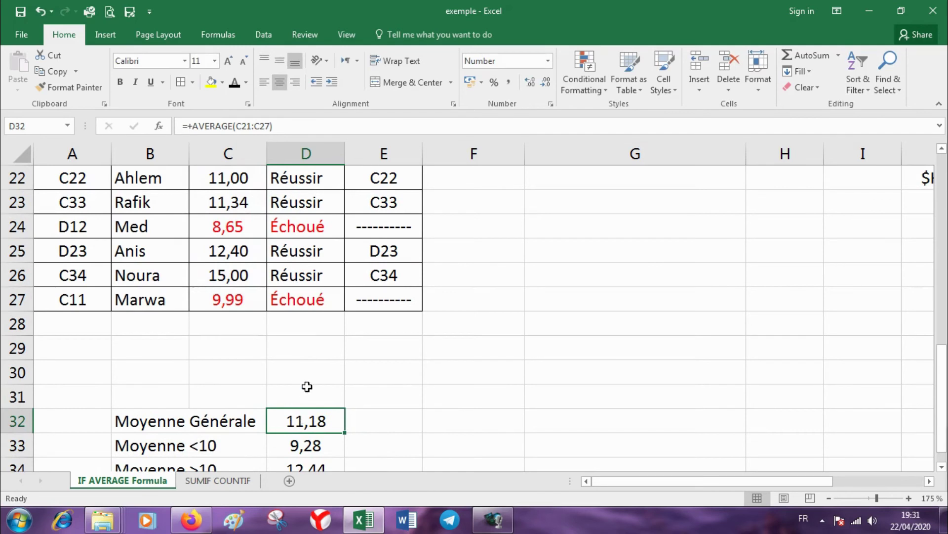
scroll(307, 387, down, 1)
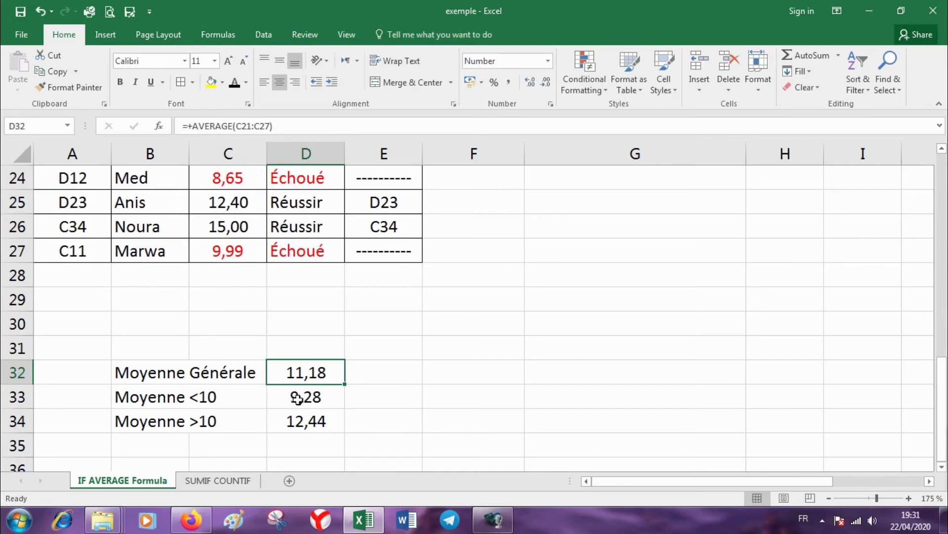
Step: Clear the old Moyenne <10 and Moyenne >10 values from D33:D34
drag(301, 398, 302, 416)
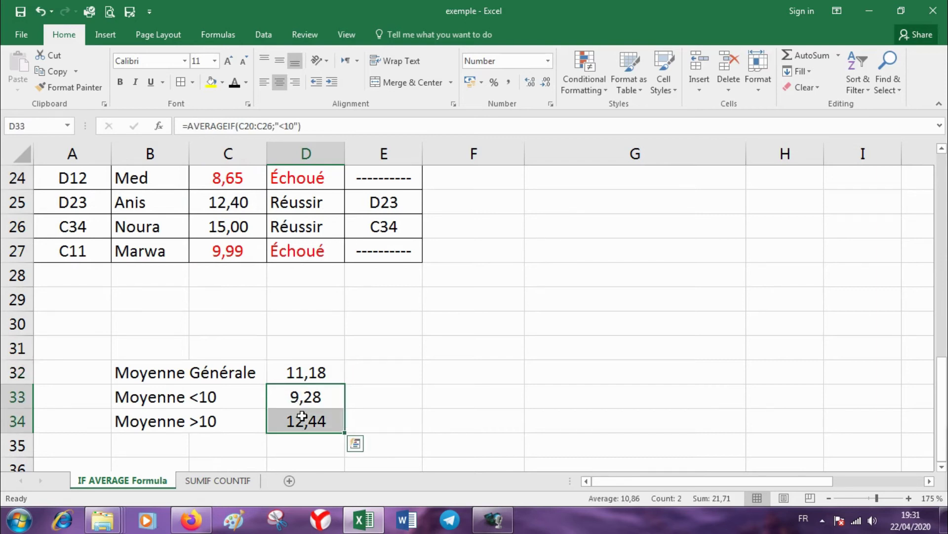
key(Delete)
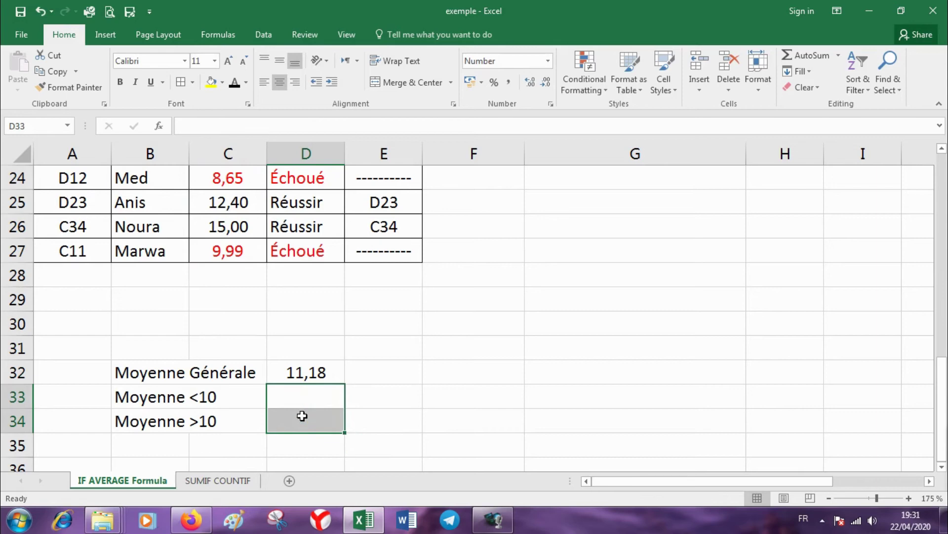
scroll(302, 416, up, 4)
scroll(303, 422, up, 1)
scroll(303, 424, up, 2)
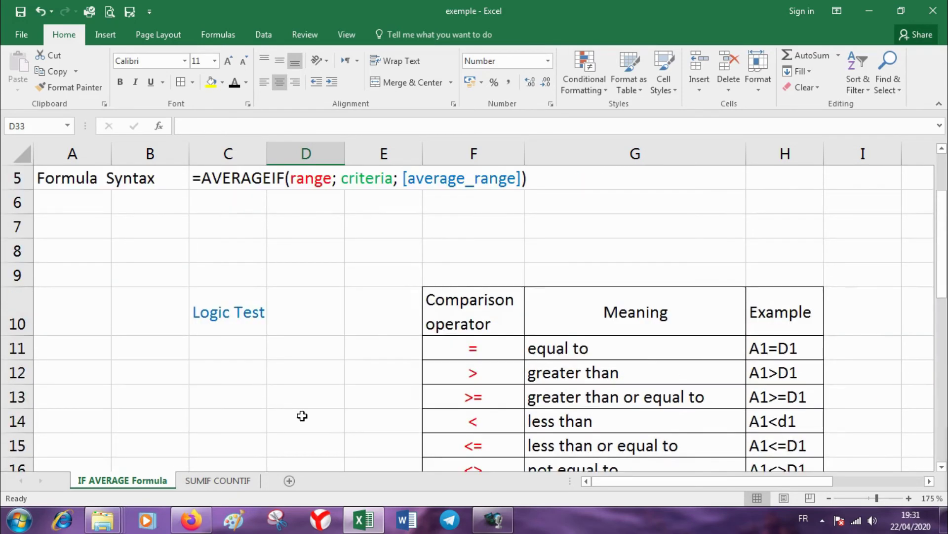
scroll(306, 426, up, 1)
scroll(305, 426, up, 1)
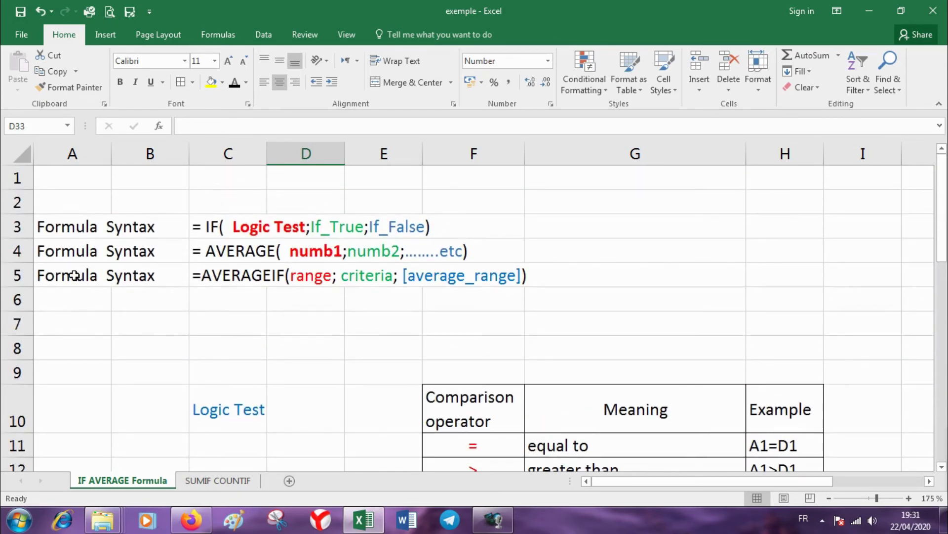
Step: Review the AVERAGEIF syntax in C5, noting the optional average_range argument
drag(78, 275, 380, 275)
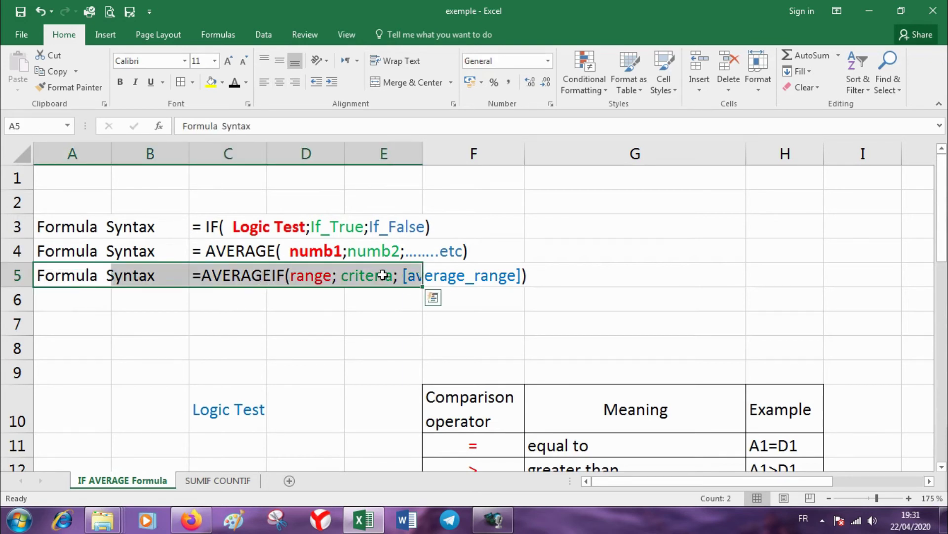
click(383, 275)
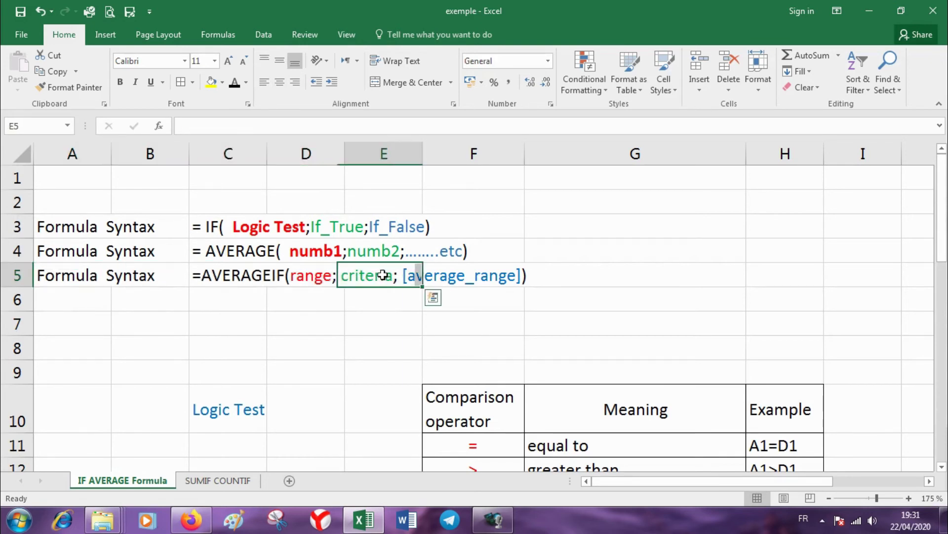
click(227, 277)
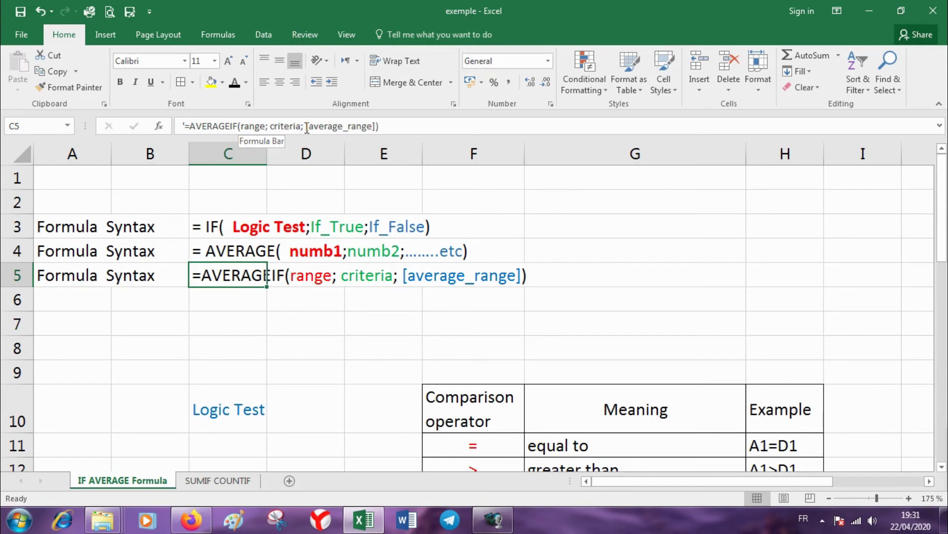
drag(306, 126, 375, 130)
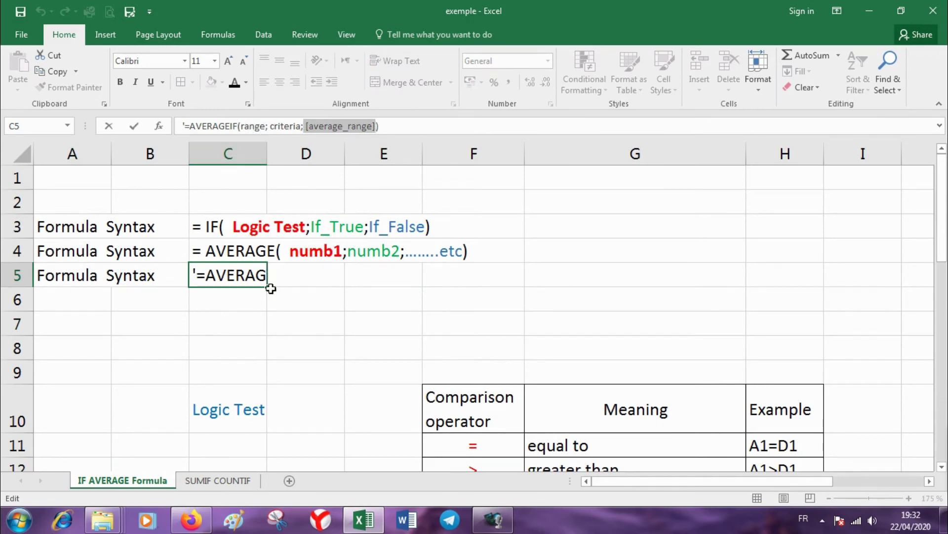
scroll(271, 288, down, 2)
scroll(270, 289, down, 2)
scroll(271, 289, down, 1)
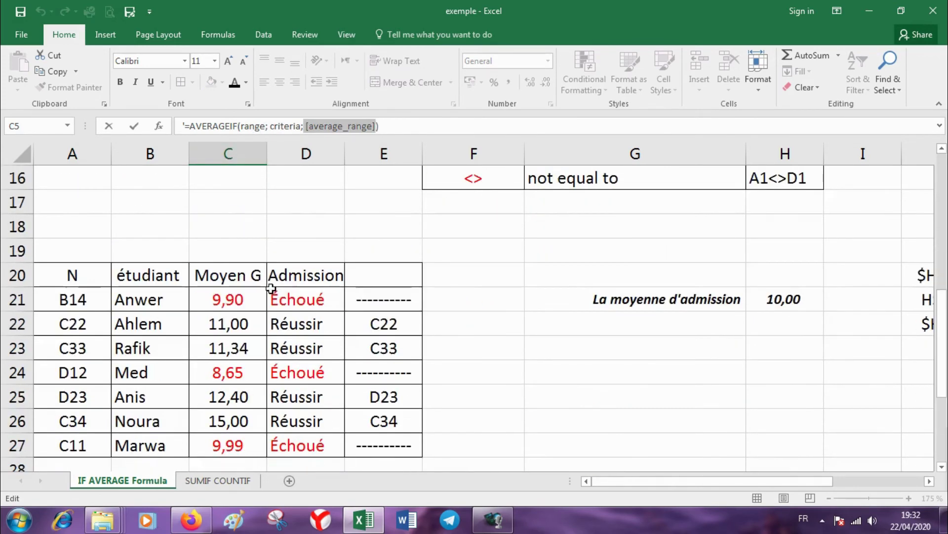
scroll(271, 288, down, 1)
scroll(271, 289, down, 2)
scroll(280, 281, down, 1)
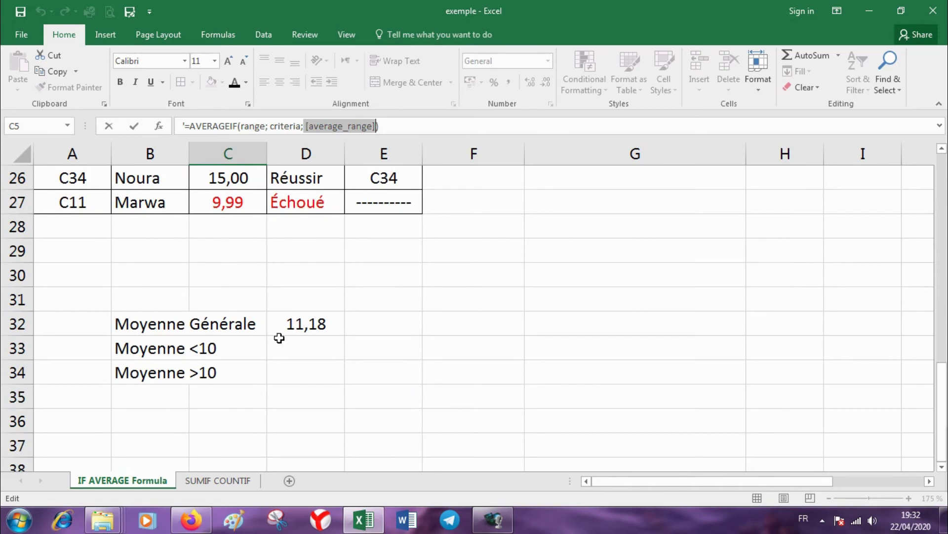
Step: Begin =+AVERAGEIF( in D33 using the grades C21:C27 as the range
double_click(303, 352)
text(+)
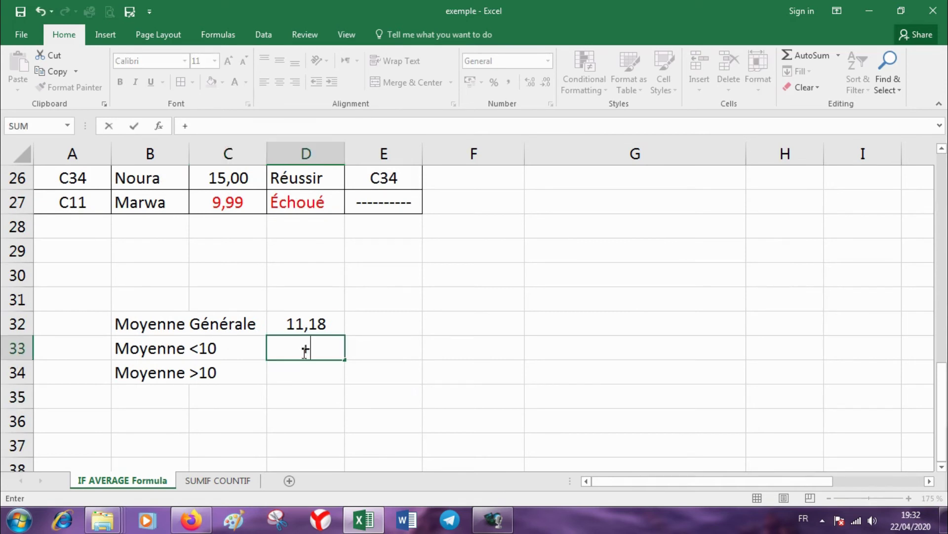
text(AVE)
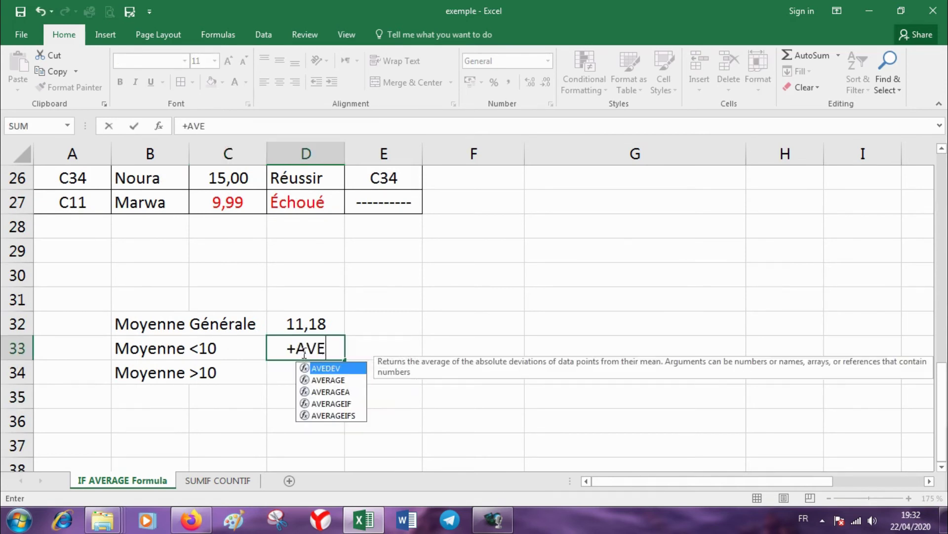
text(RA)
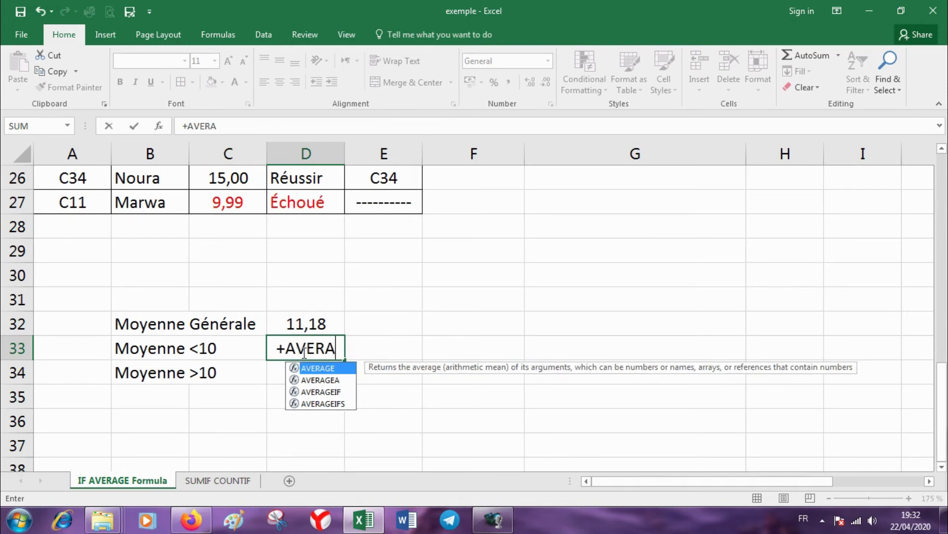
text(GEIFS)
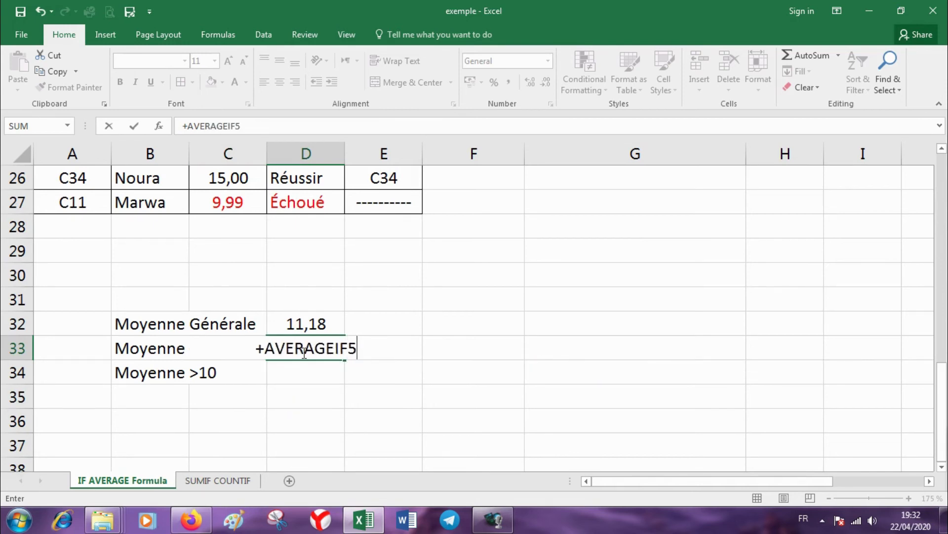
key(BackSpace)
text(5)
key(BackSpace)
key(Caps_Lock)
text(()
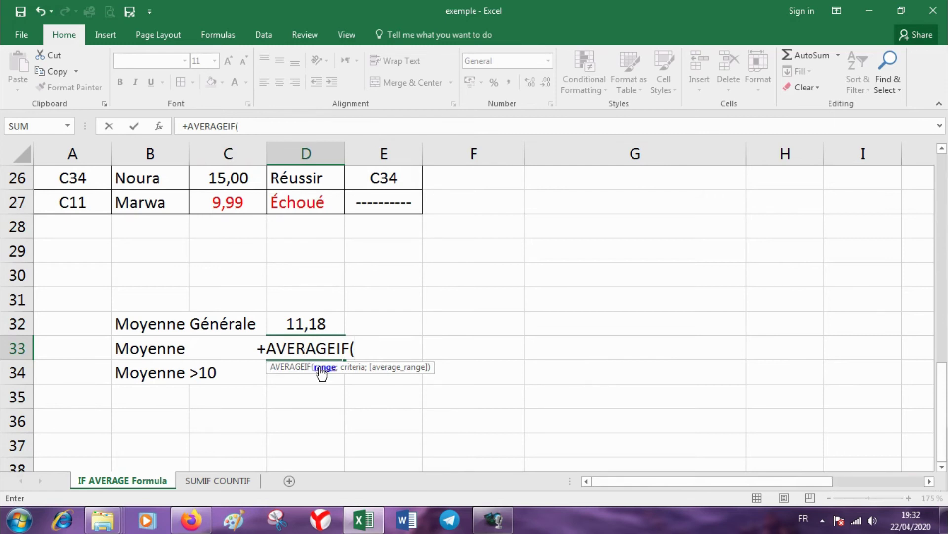
scroll(257, 307, up, 2)
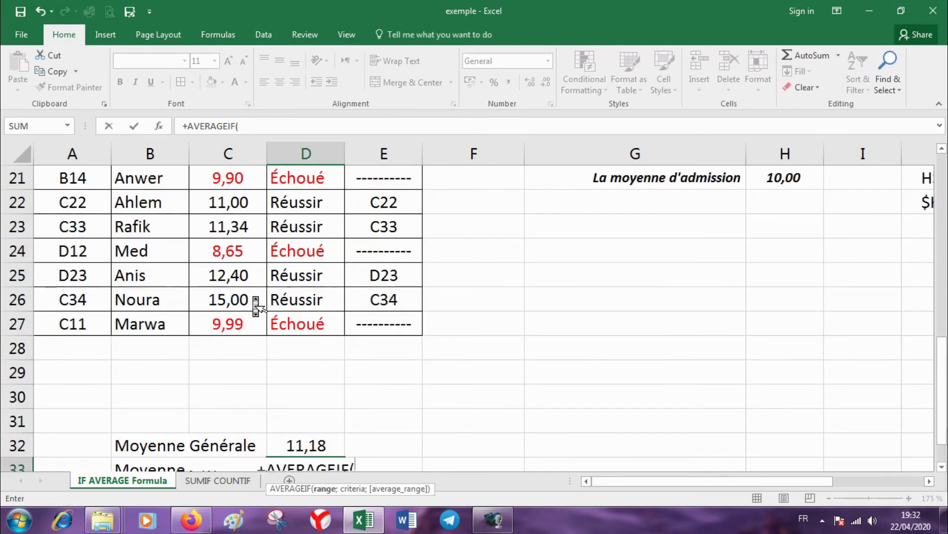
scroll(256, 307, up, 1)
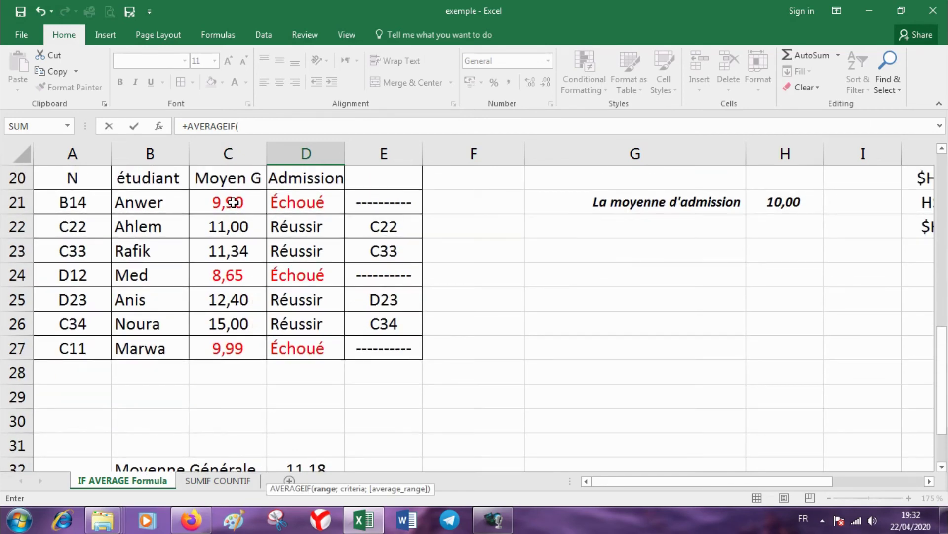
drag(234, 203, 239, 346)
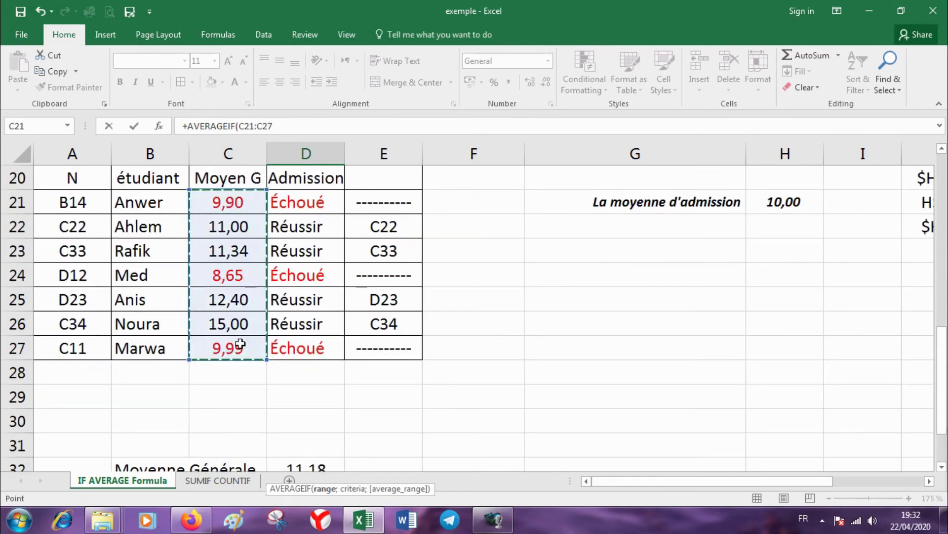
scroll(289, 322, down, 2)
scroll(296, 328, down, 2)
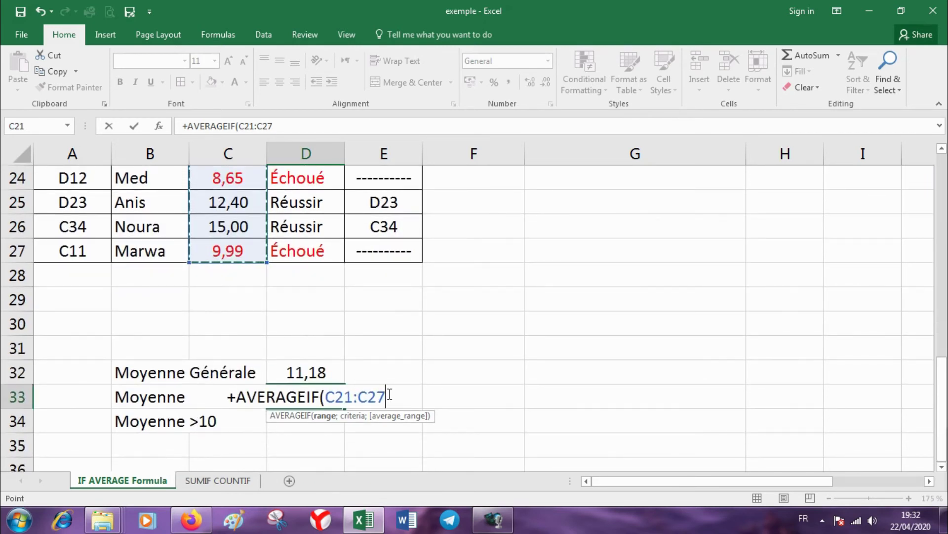
Step: Complete D33 as =+AVERAGEIF(C21:C27;"<10"), giving 9,51, then copy D32's formula
text(;)
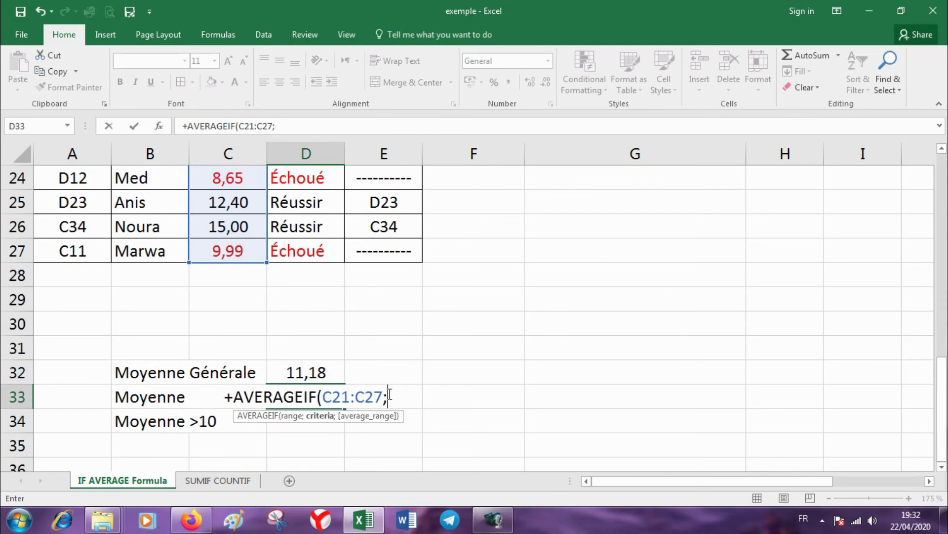
text(")
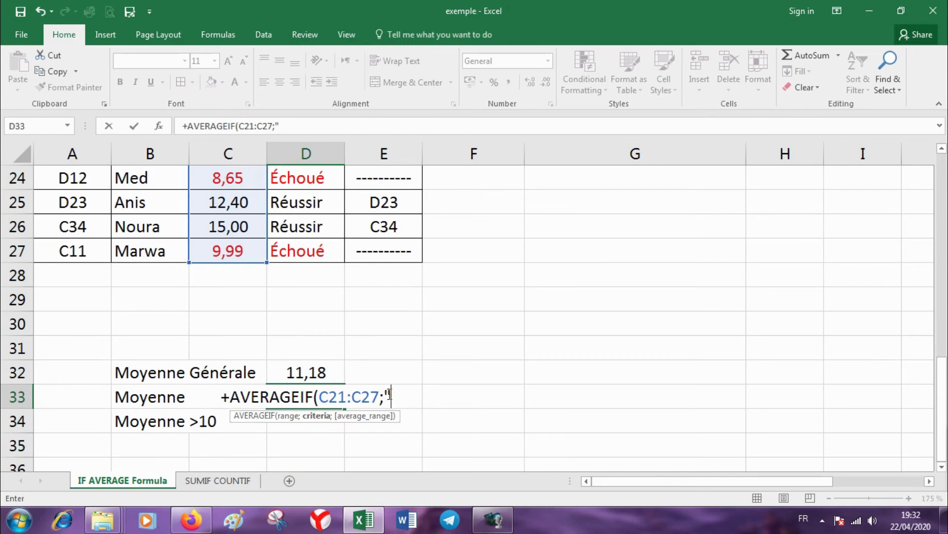
text(<)
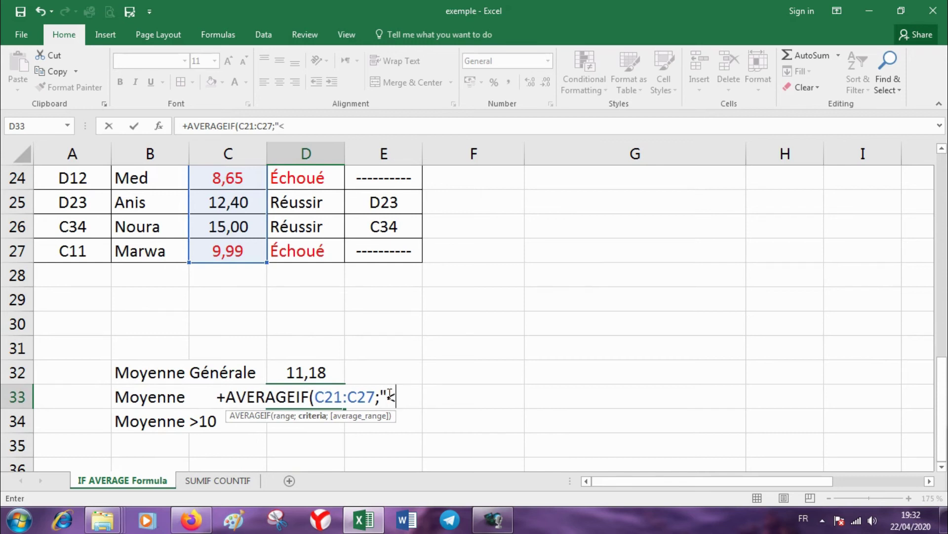
text(&à)
key(BackSpace)
key(BackSpace)
key(Caps_Lock)
text(1)
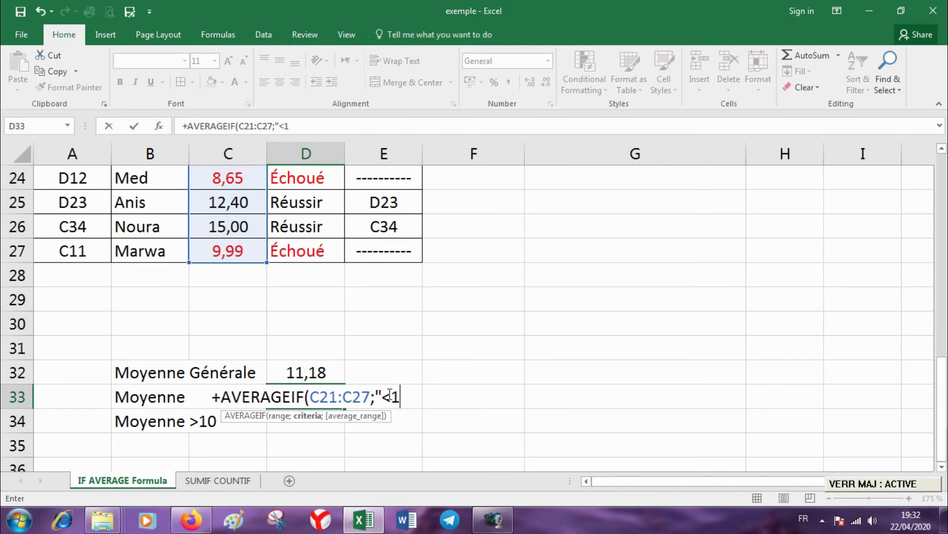
text(0)
text(3)
key(BackSpace)
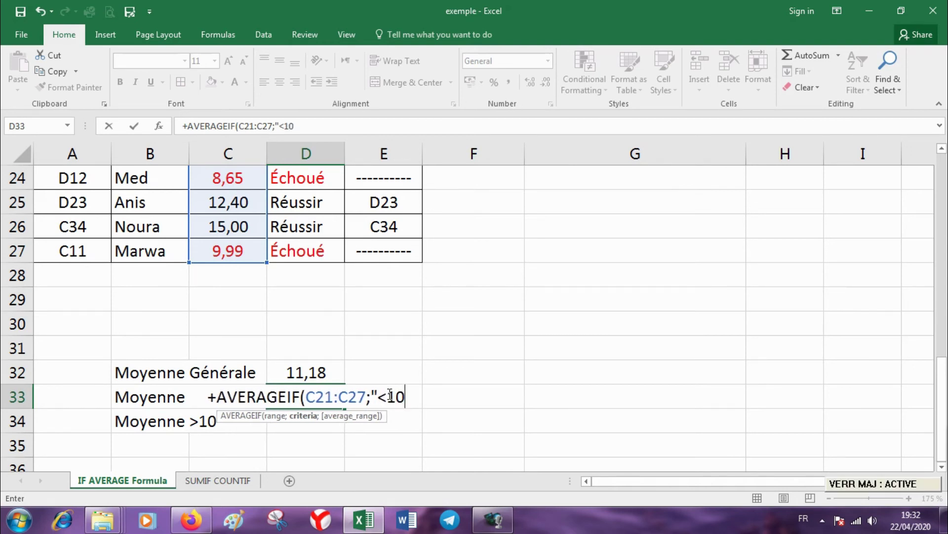
key(Caps_Lock)
text(")
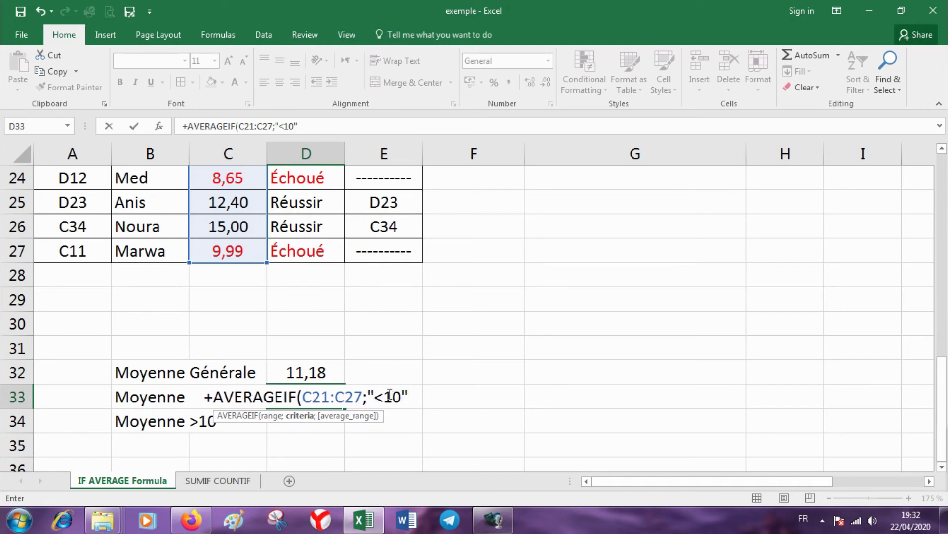
key(Caps_Lock)
text())
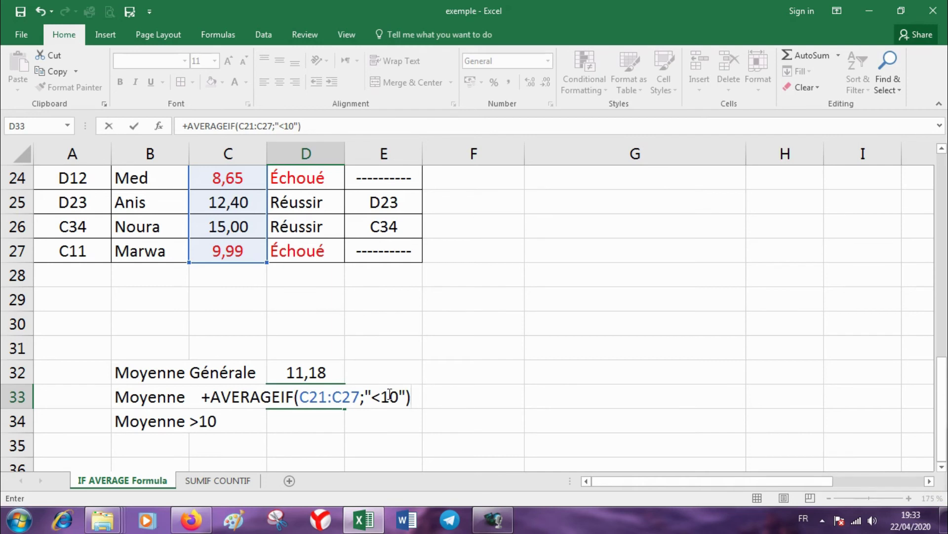
key(Return)
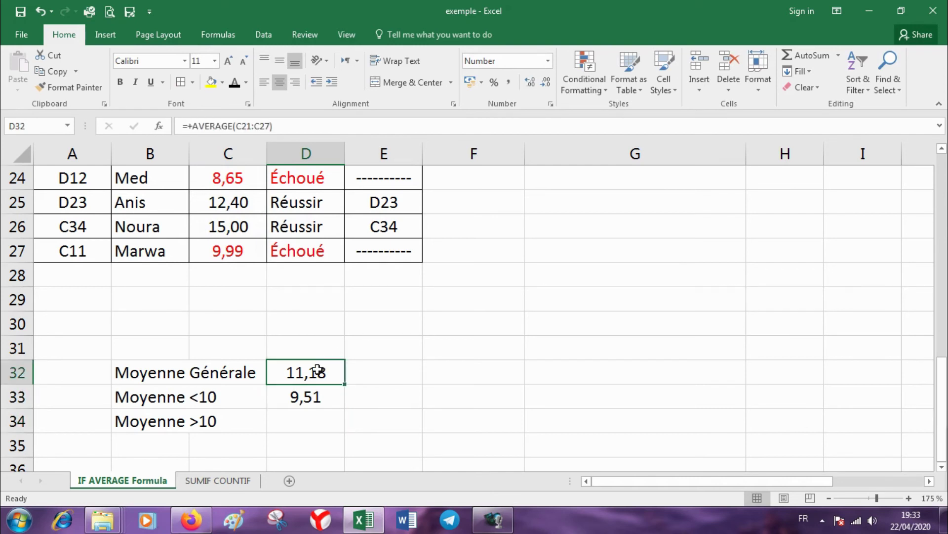
key(ctrl+c)
Step: Paste D32's AVERAGE formula into E33 and delete its range reference
click(415, 375)
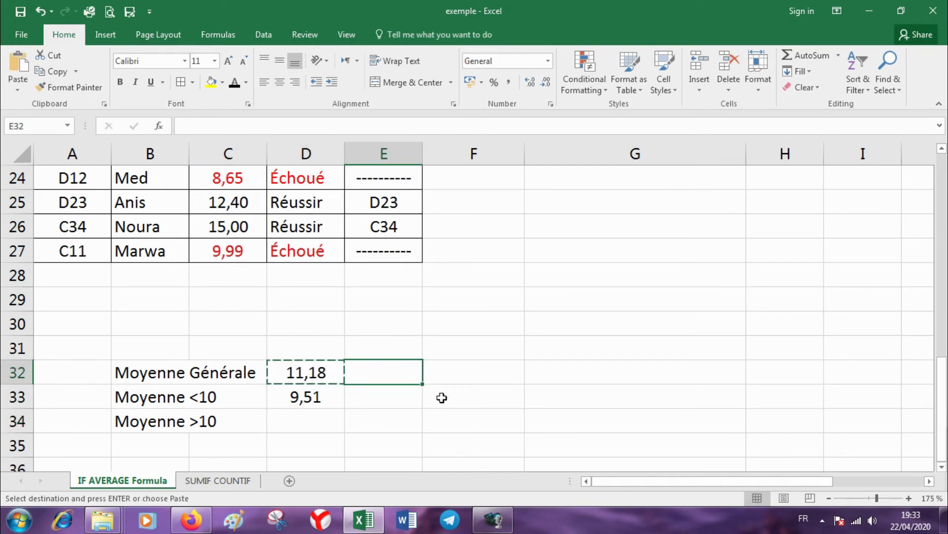
click(420, 395)
key(ctrl+v)
double_click(402, 398)
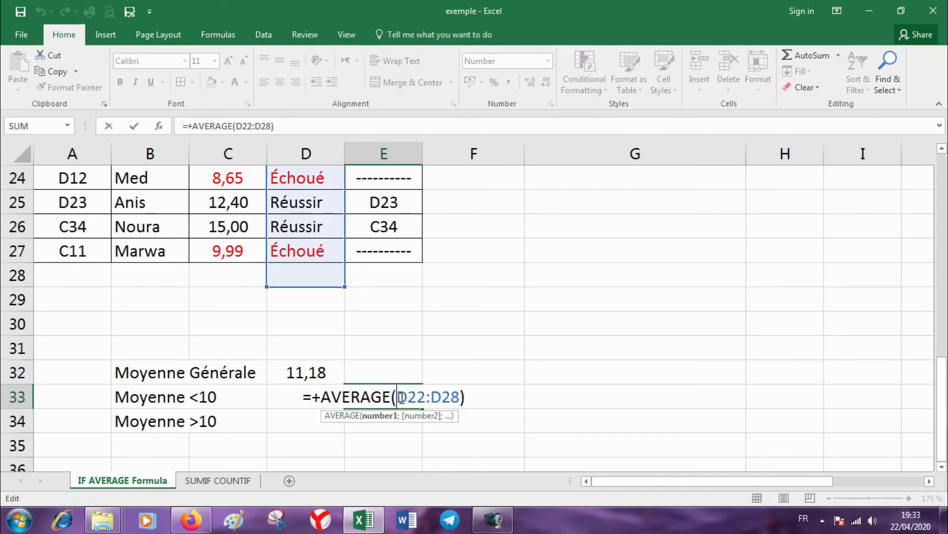
scroll(402, 397, up, 2)
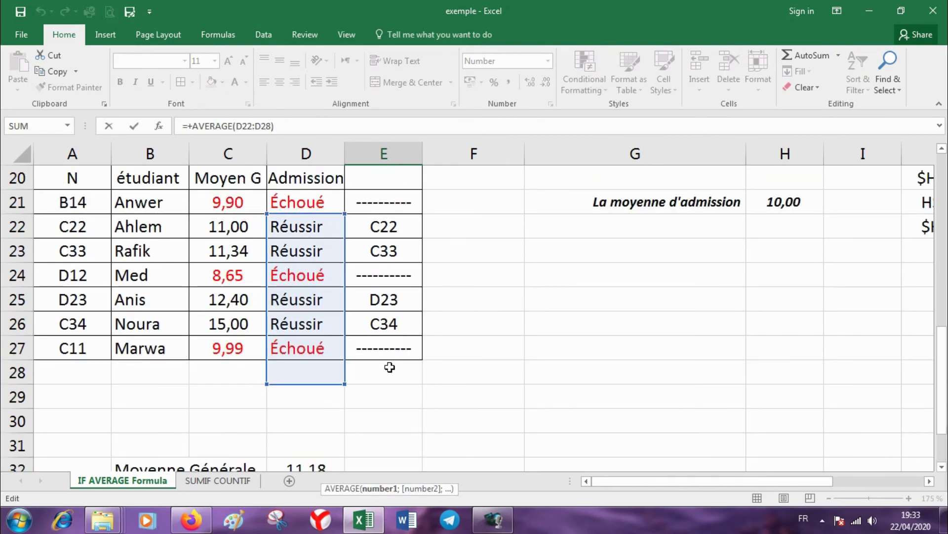
scroll(390, 368, down, 2)
drag(460, 372, 396, 371)
key(BackSpace)
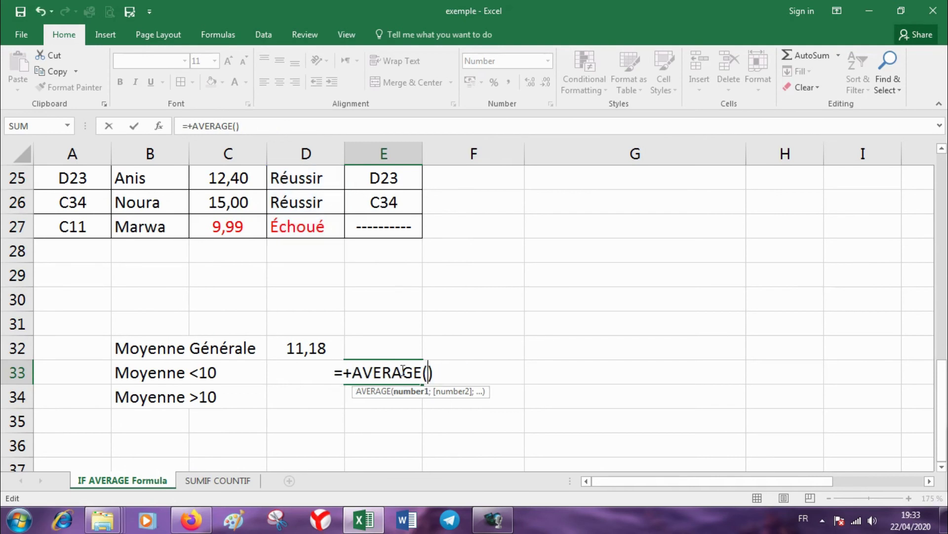
Step: Make E33 average the individual failing grades C21, C24 and C27
scroll(403, 369, up, 2)
click(228, 225)
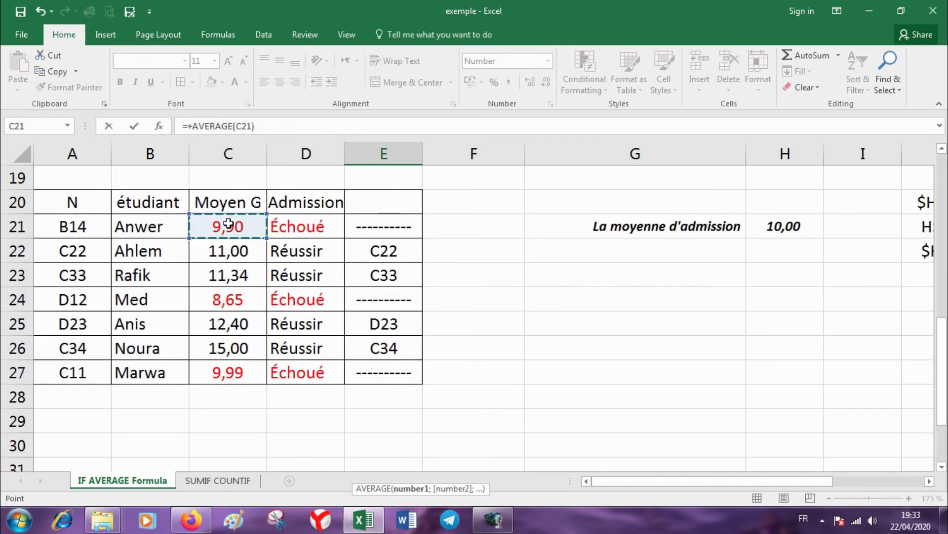
text(;)
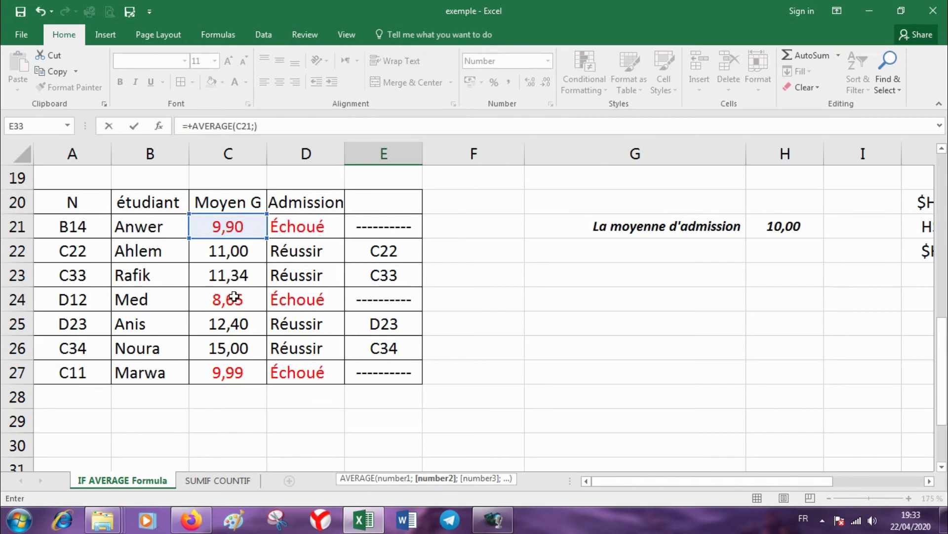
click(234, 296)
key(F8)
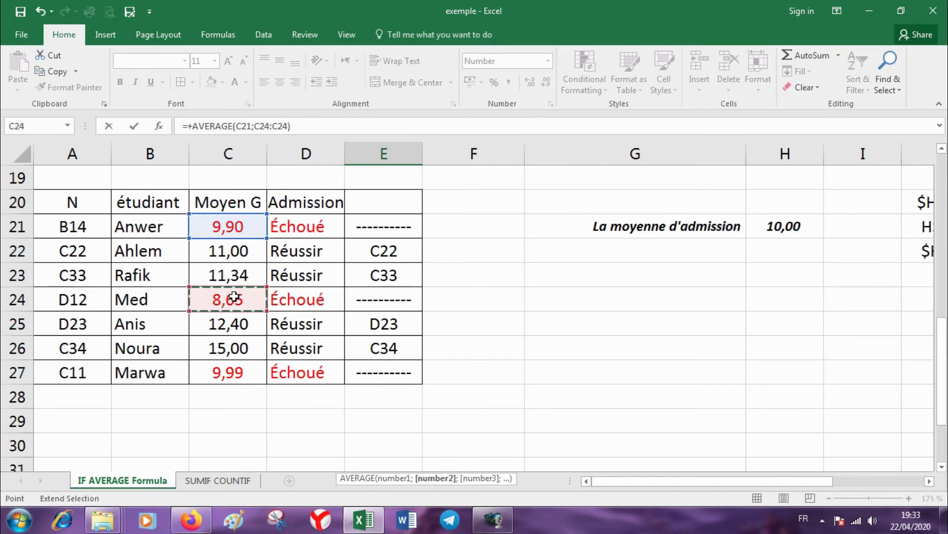
key(BackSpace)
key(BackSpace)
key(BackSpace)
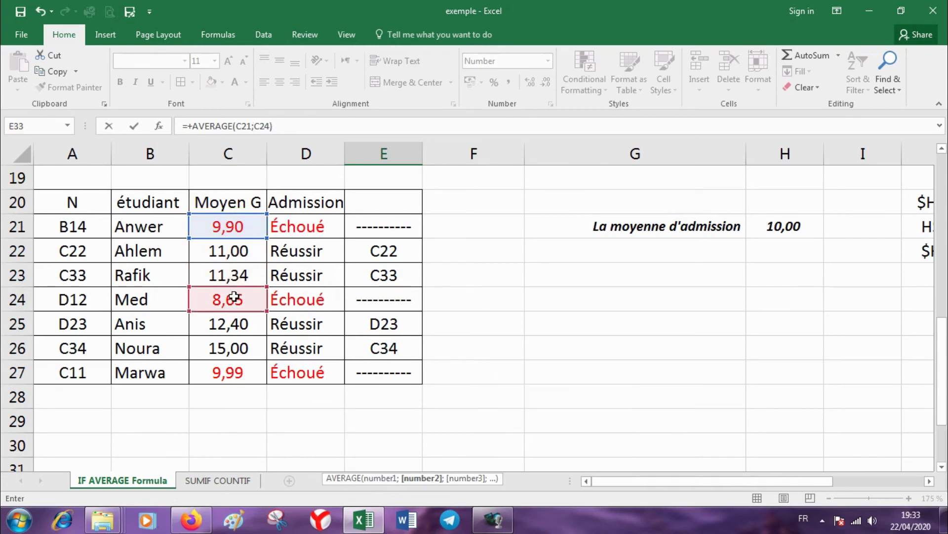
text(;)
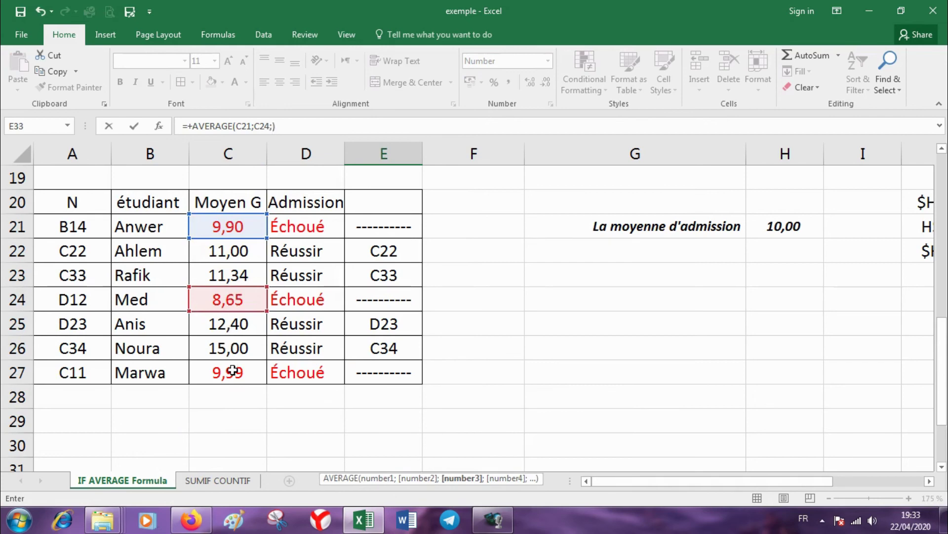
click(232, 370)
scroll(239, 383, down, 2)
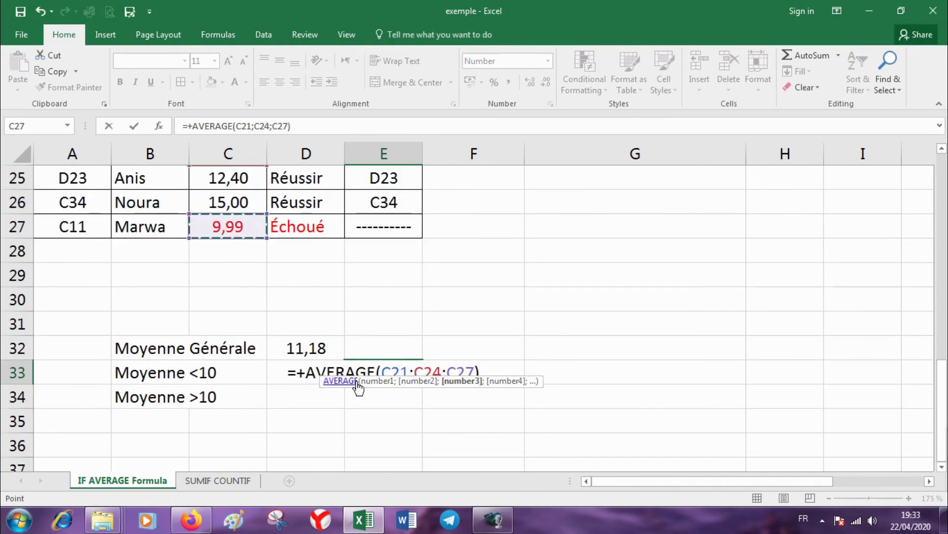
Step: Confirm E33, shade D33:E33 yellow, and compare the AVERAGE and AVERAGEIF formulas
click(360, 388)
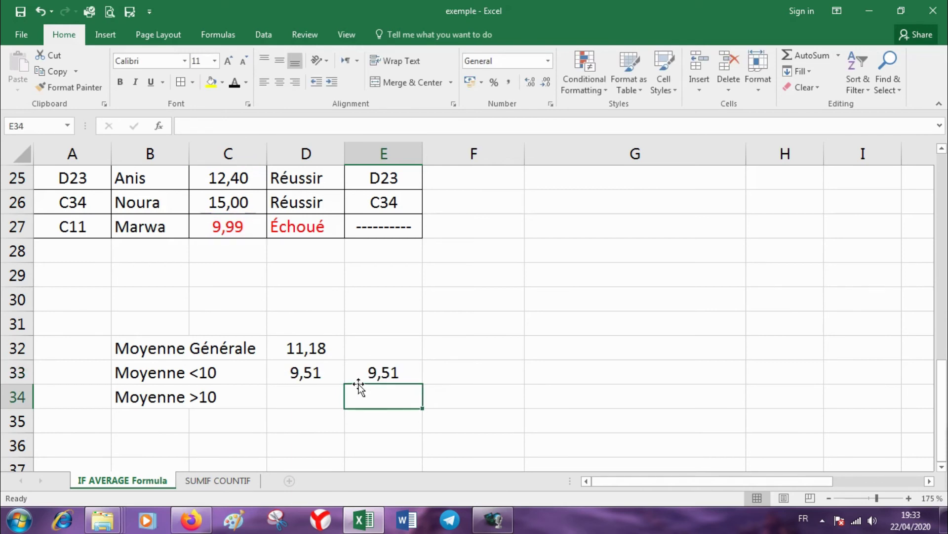
drag(309, 374, 378, 374)
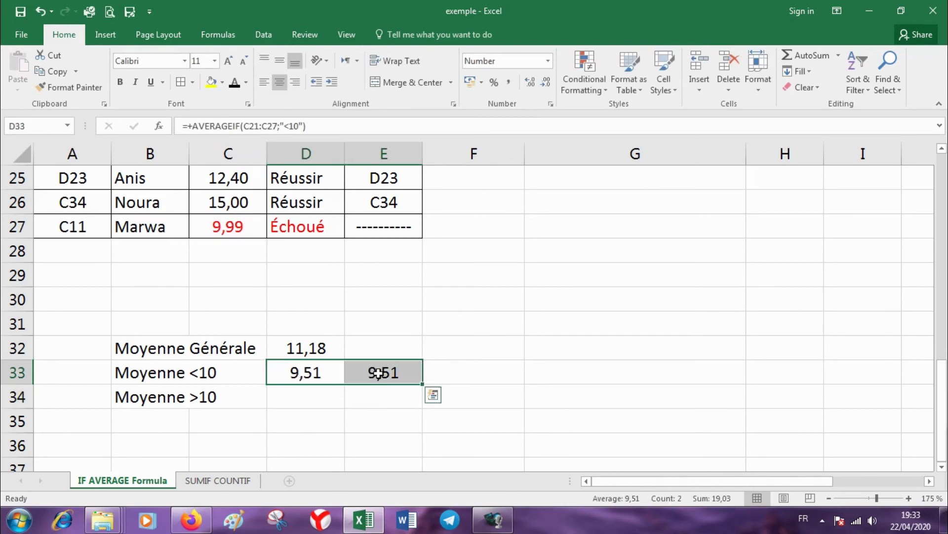
click(212, 83)
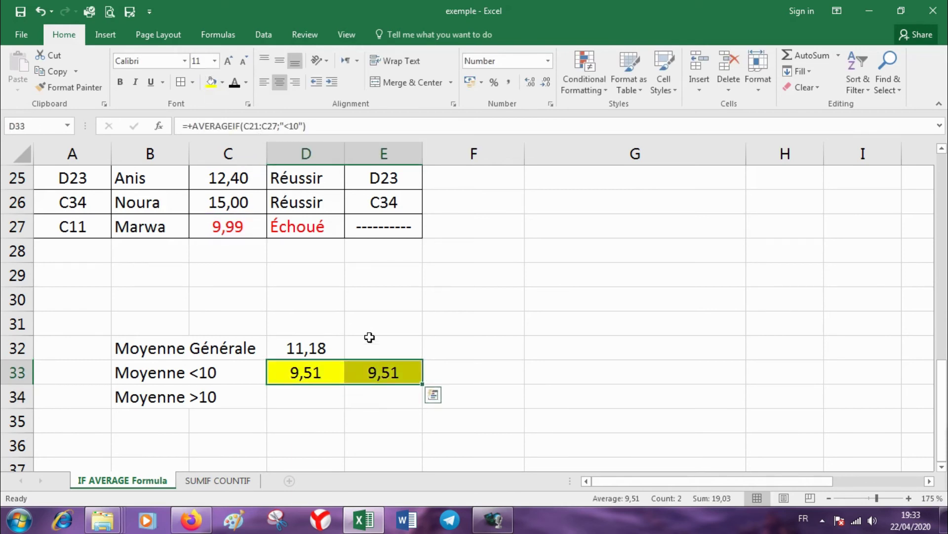
double_click(381, 372)
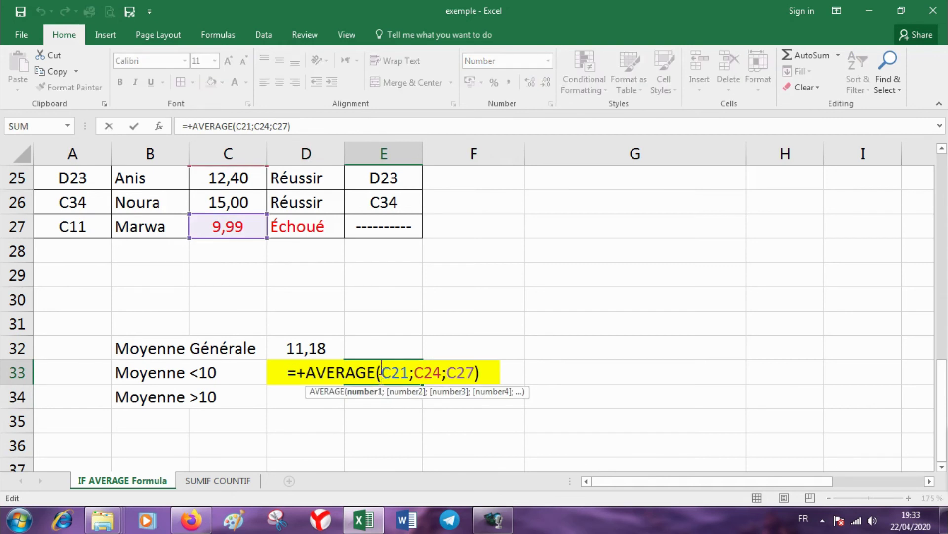
key(Escape)
click(318, 373)
double_click(319, 374)
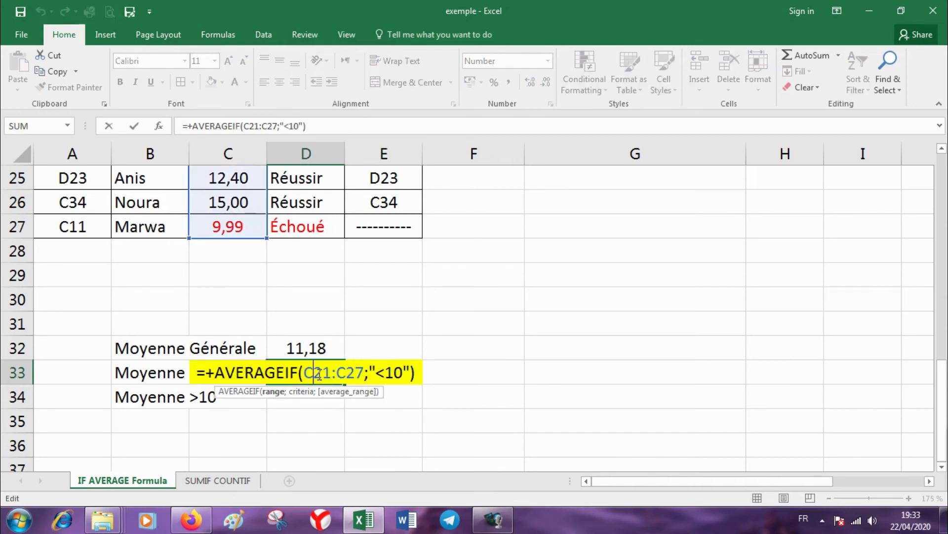
key(Escape)
Step: Start an AVERAGEIF formula in D34 over the grades C21:C27
click(291, 398)
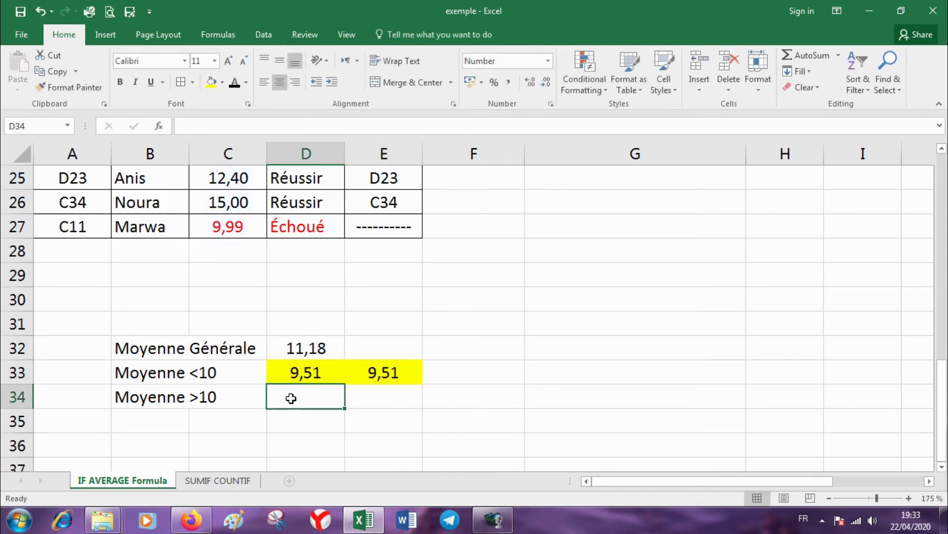
text(=)
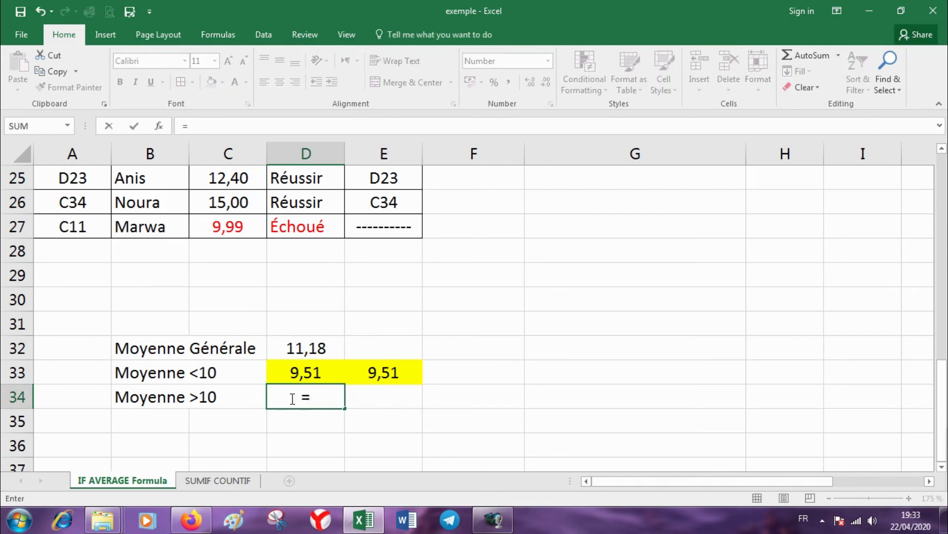
text(ave)
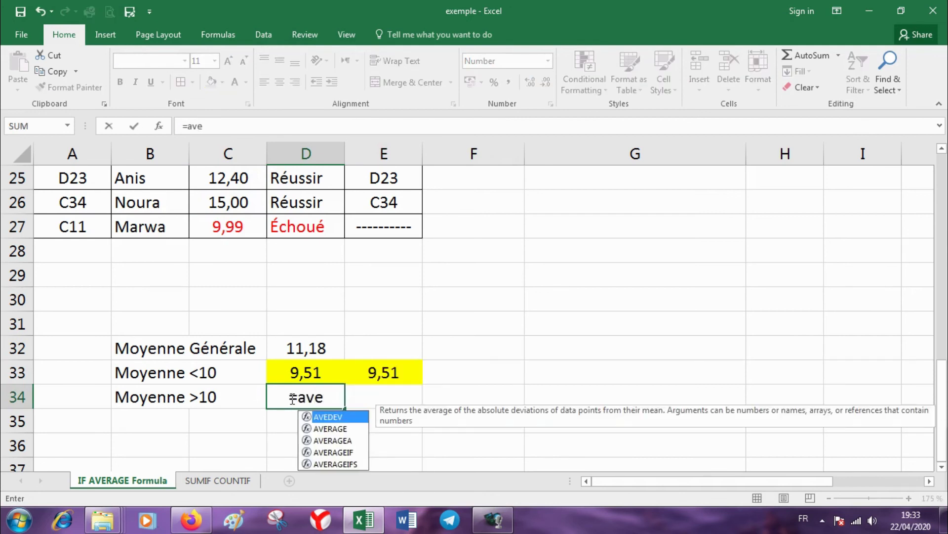
double_click(327, 451)
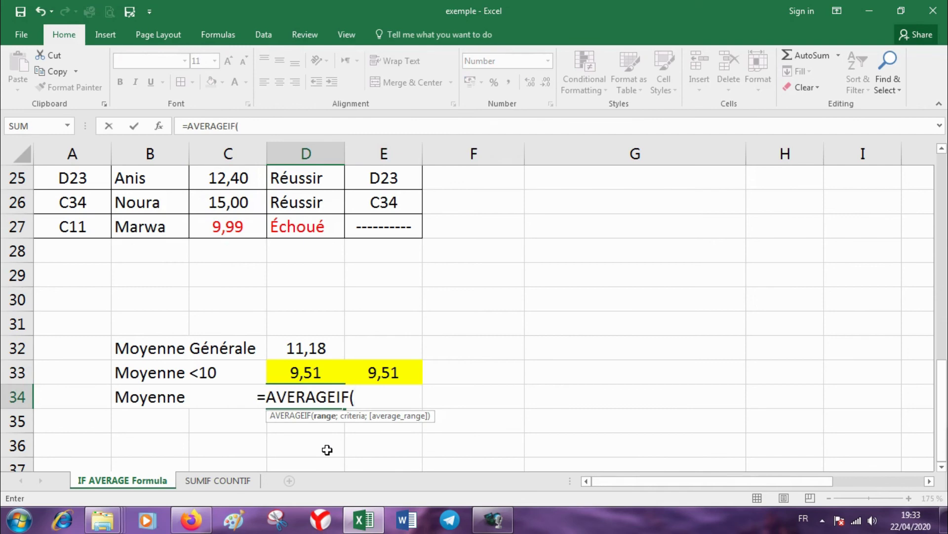
scroll(303, 376, up, 2)
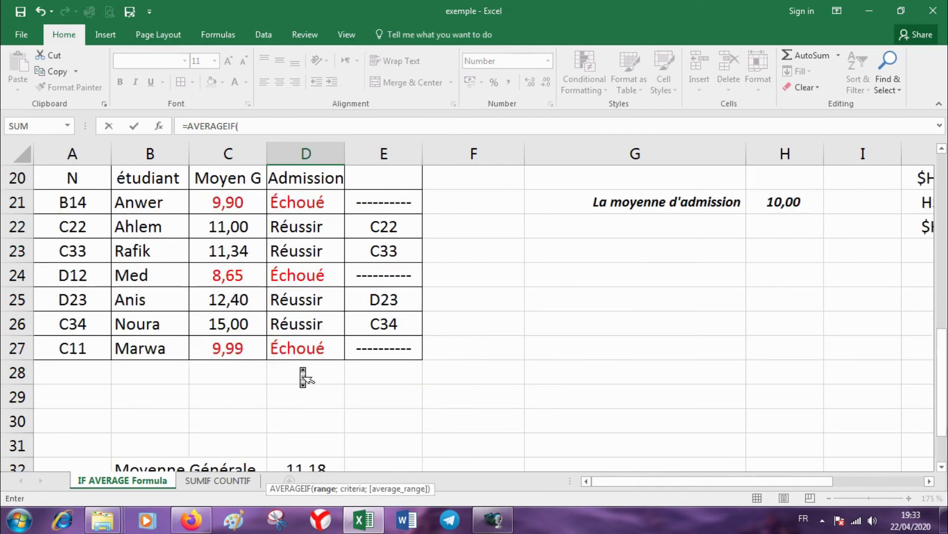
scroll(303, 377, up, 1)
drag(239, 248, 228, 395)
scroll(426, 387, down, 1)
scroll(430, 395, down, 1)
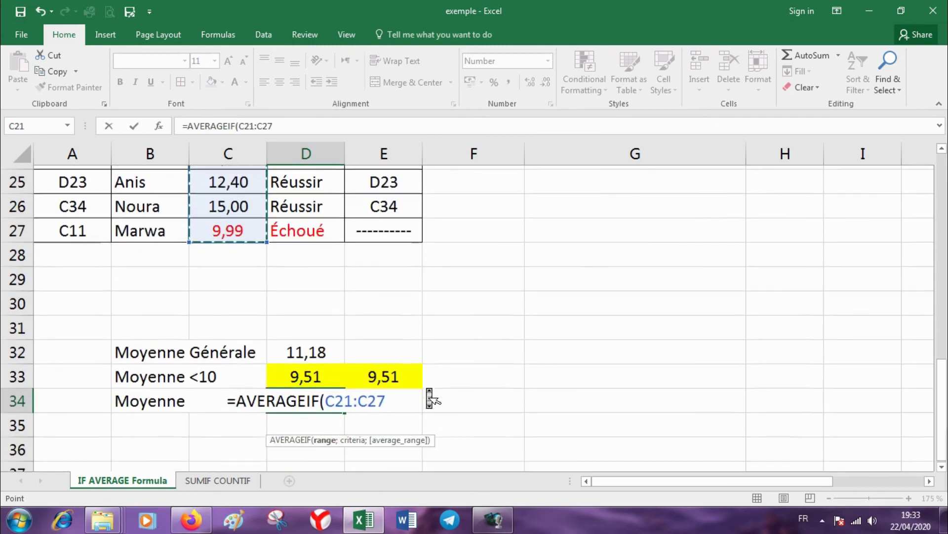
scroll(430, 398, down, 1)
Step: Add the ">10" criterion and confirm D34, giving 12,44
text(;)
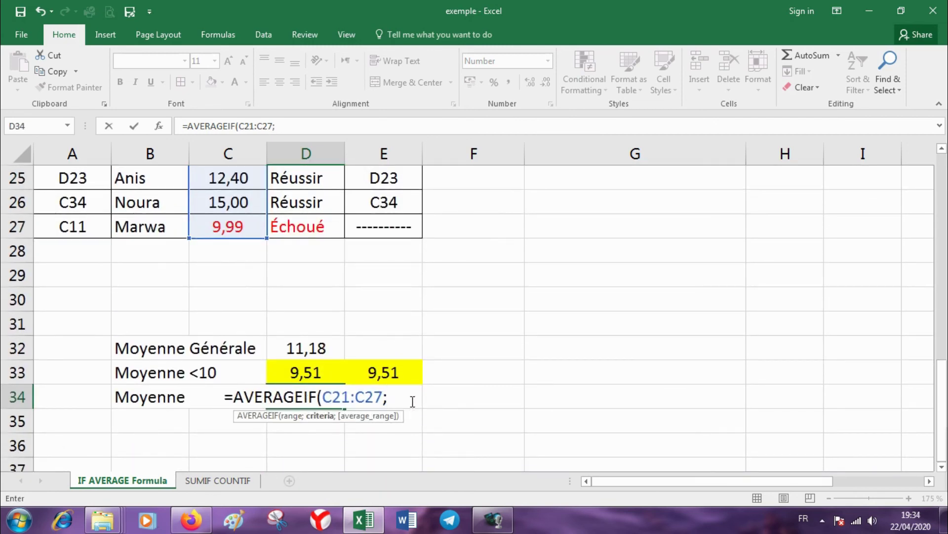
text(3)
key(BackSpace)
text(")
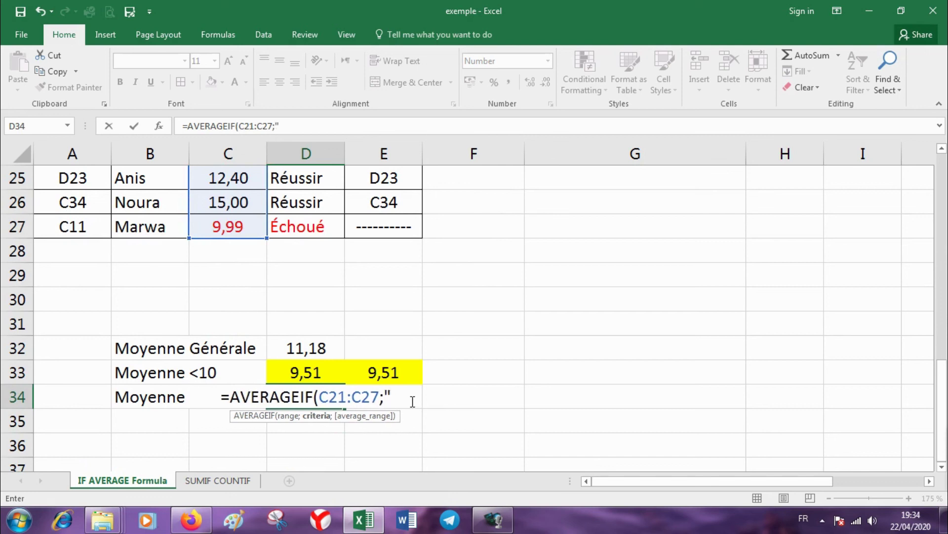
text(>1)
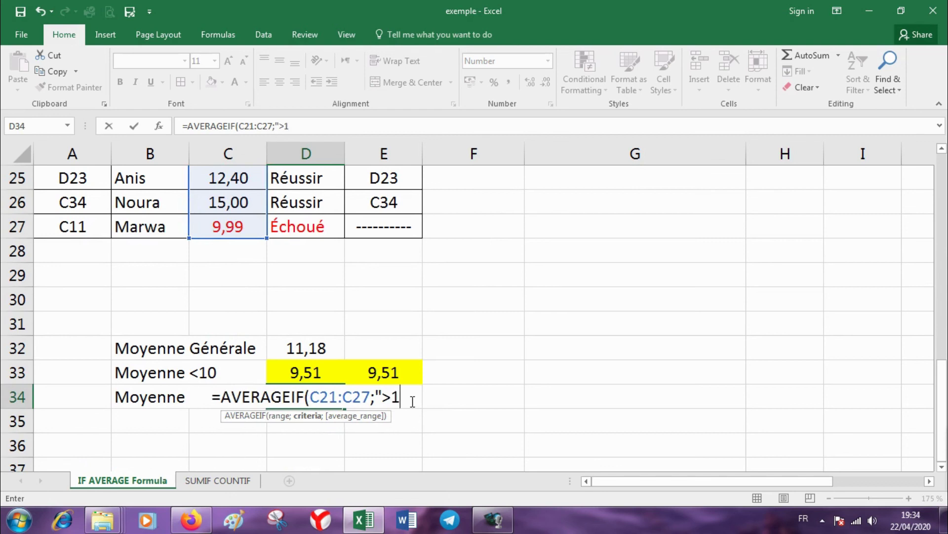
text(0&)
key(BackSpace)
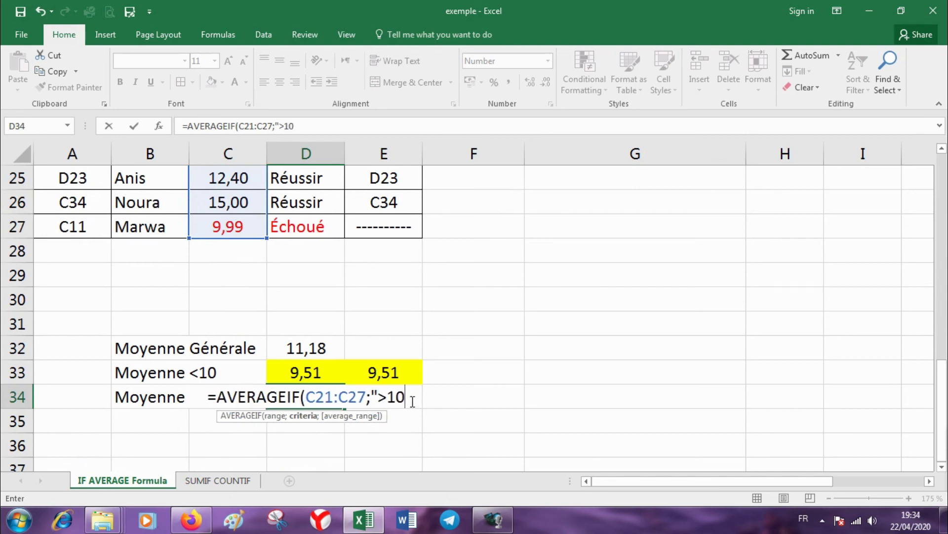
text(')
key(BackSpace)
text(()
key(BackSpace)
text("))
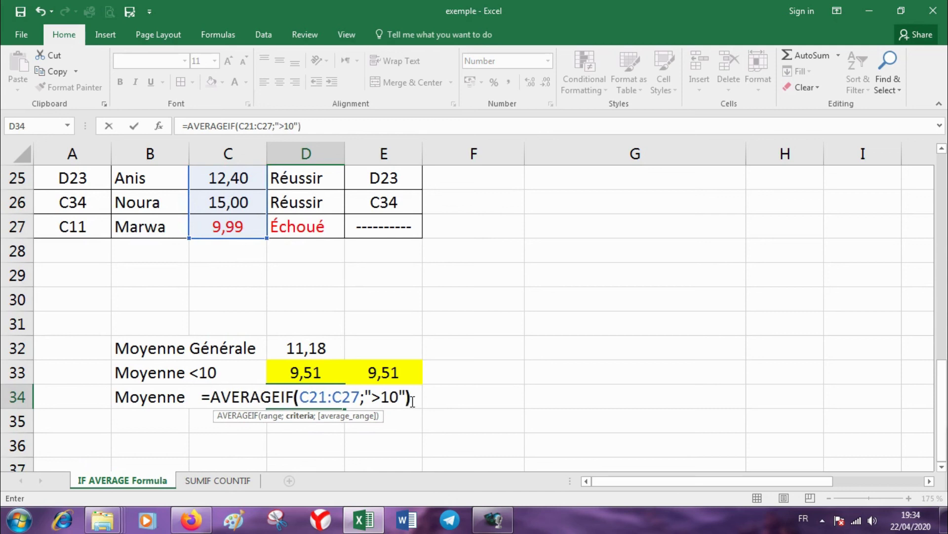
key(Return)
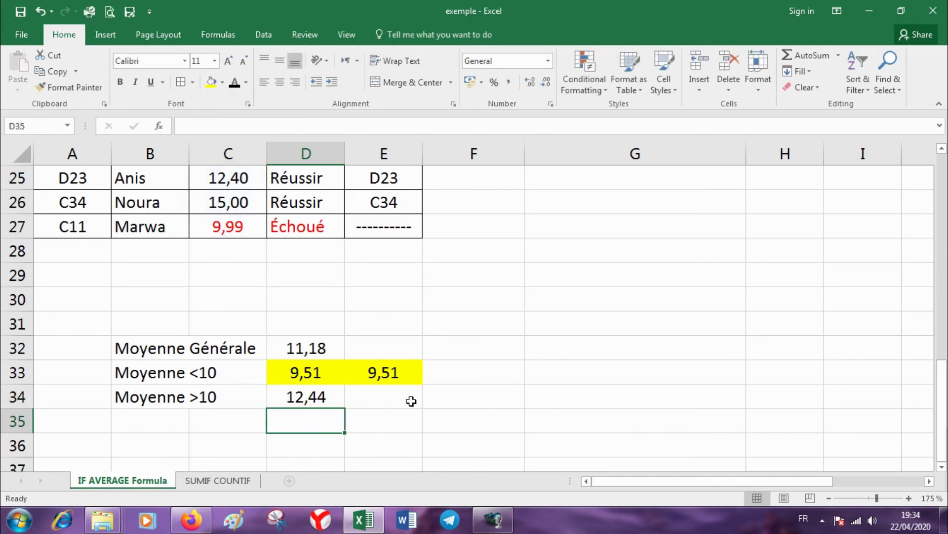
Step: Fill E34 down and edit it to =+AVERAGE(C22;C25;C26;C23), giving 12,44
click(409, 400)
key(ctrl+d)
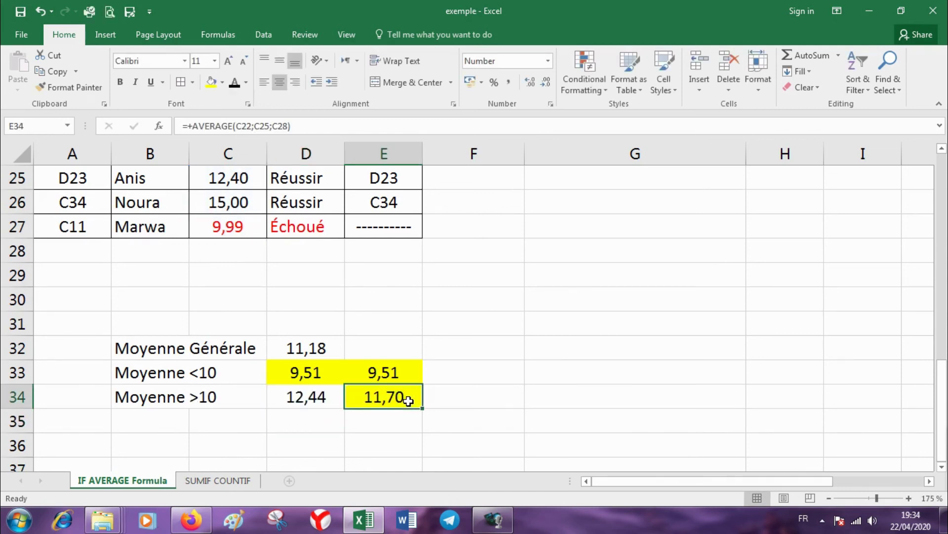
double_click(408, 400)
scroll(410, 405, up, 1)
scroll(407, 400, up, 1)
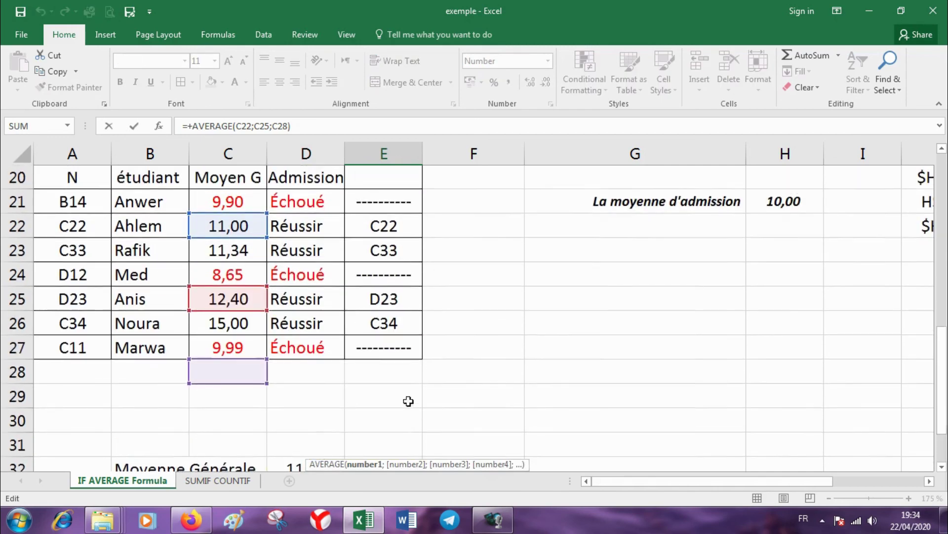
drag(222, 363, 226, 328)
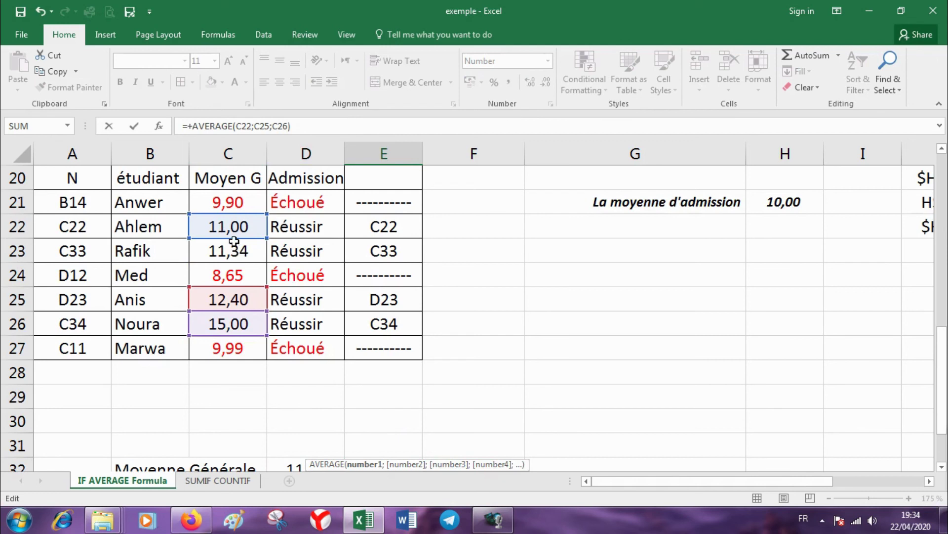
click(289, 126)
text(;)
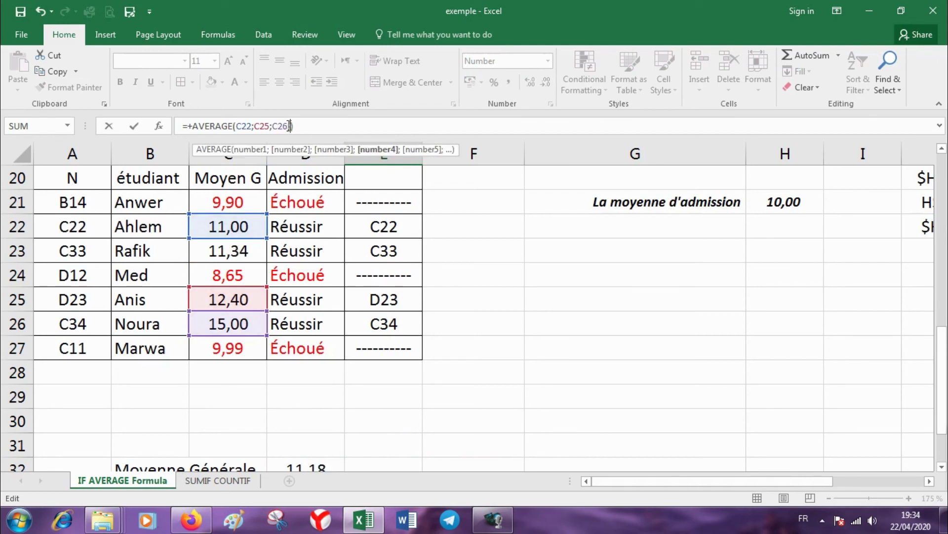
click(238, 250)
key(Return)
scroll(242, 249, down, 1)
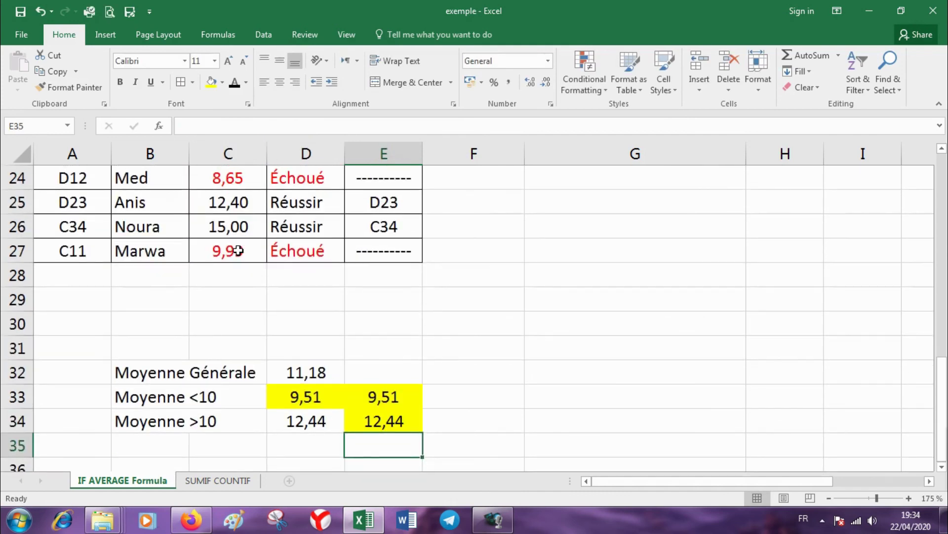
scroll(245, 252, down, 1)
Step: Shade D34:E34 light grey
drag(364, 372, 310, 372)
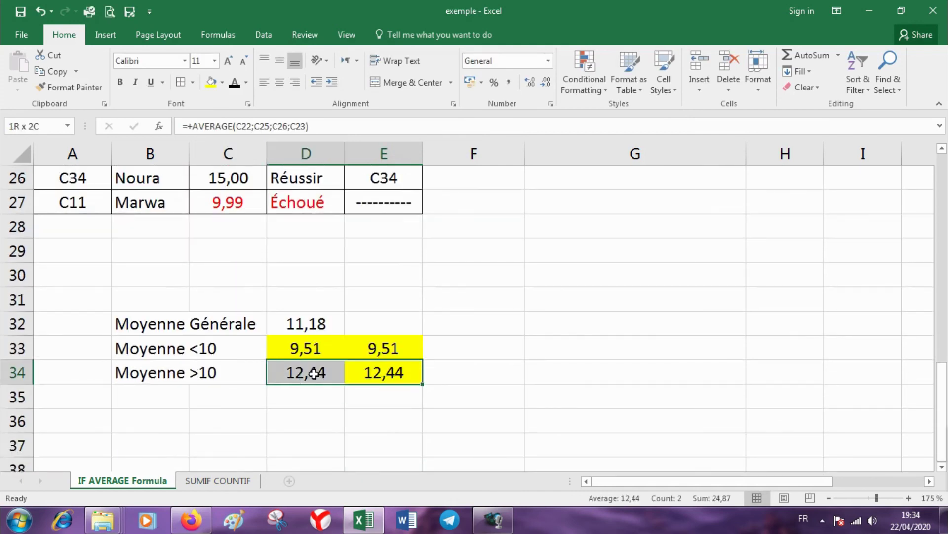
click(223, 82)
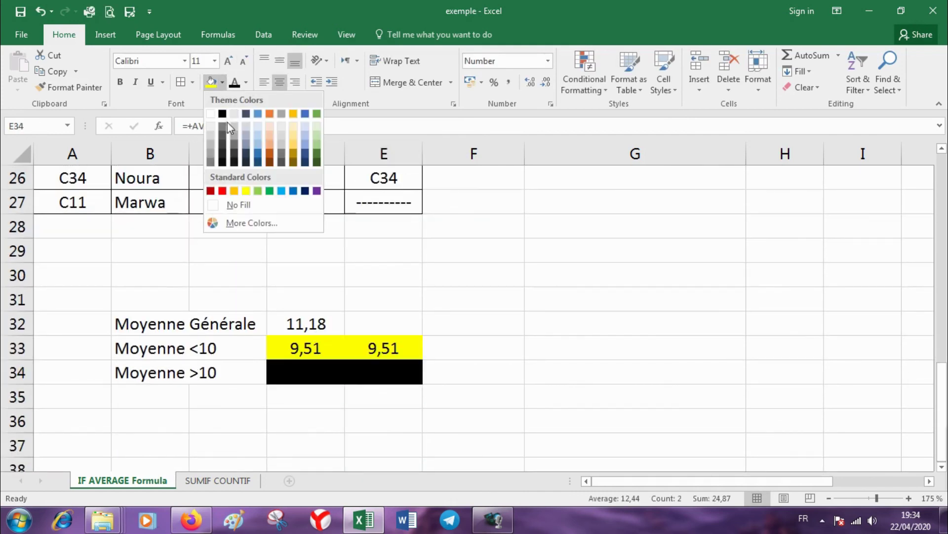
click(246, 126)
click(533, 313)
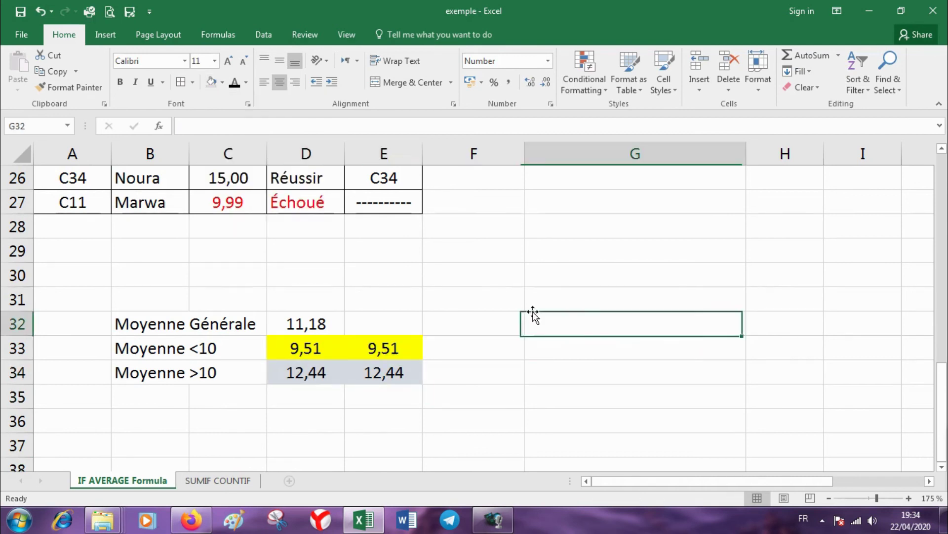
scroll(533, 313, up, 1)
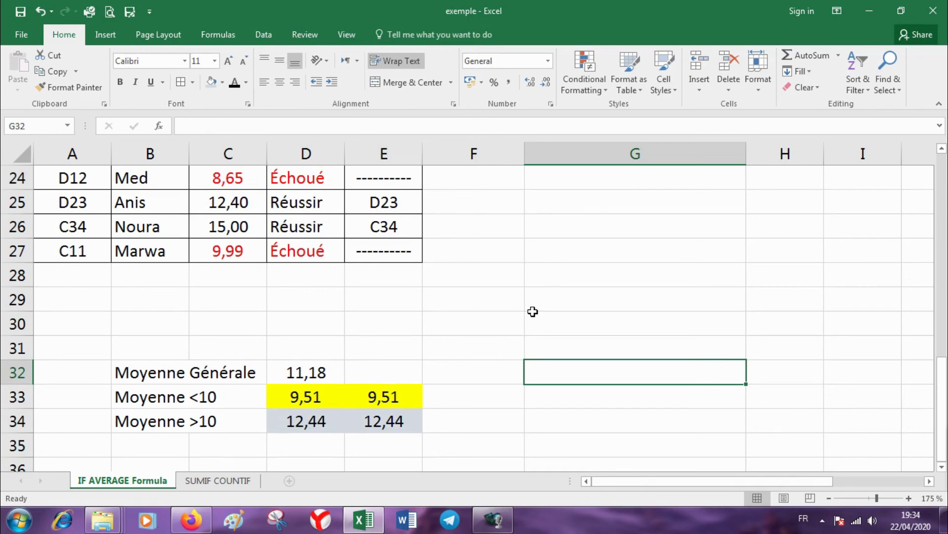
scroll(533, 311, up, 1)
scroll(532, 311, up, 2)
scroll(533, 311, up, 3)
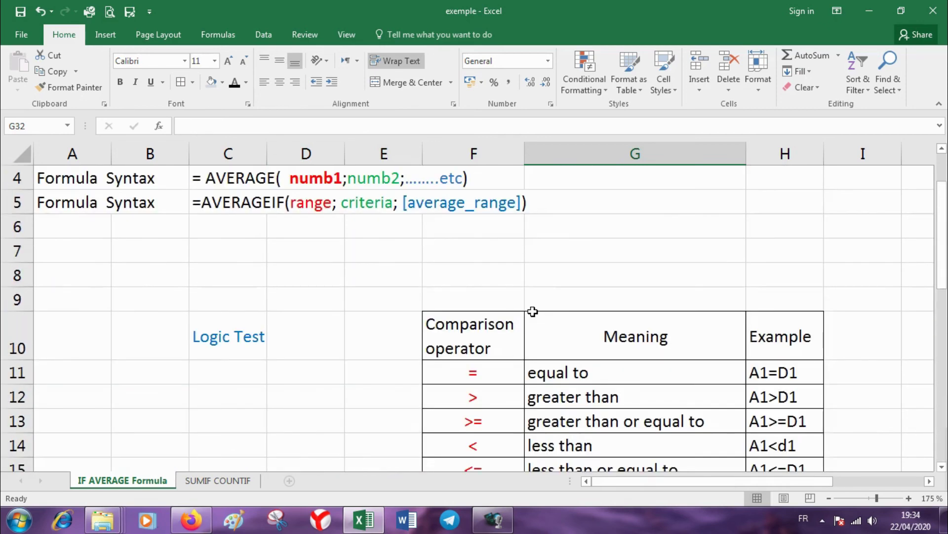
scroll(532, 312, down, 2)
scroll(533, 312, down, 1)
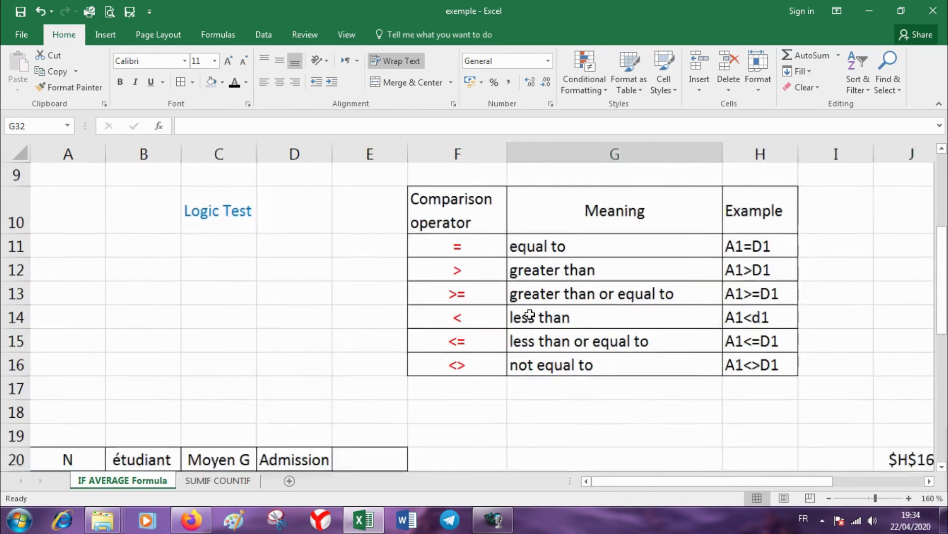
scroll(531, 313, down, 1)
scroll(530, 314, down, 1)
scroll(530, 314, down, 2)
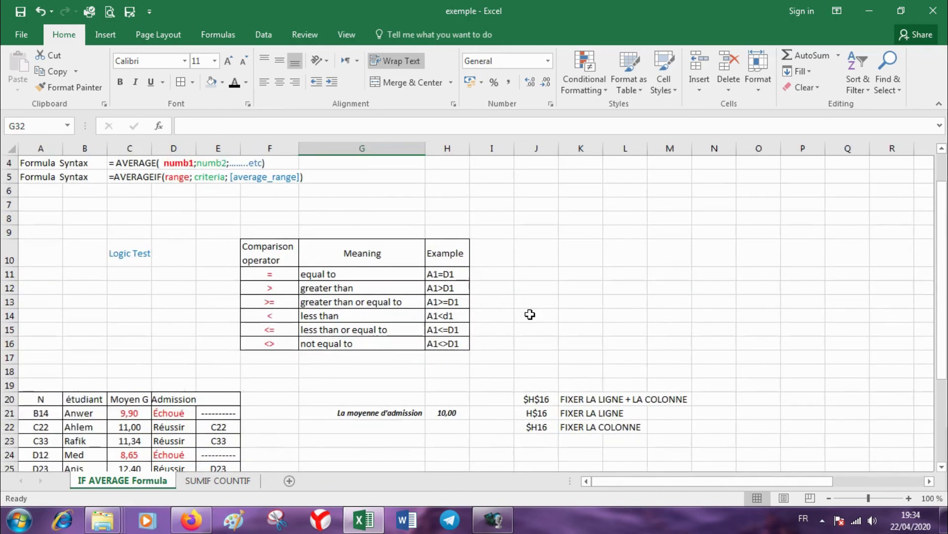
scroll(531, 314, down, 3)
scroll(530, 315, down, 1)
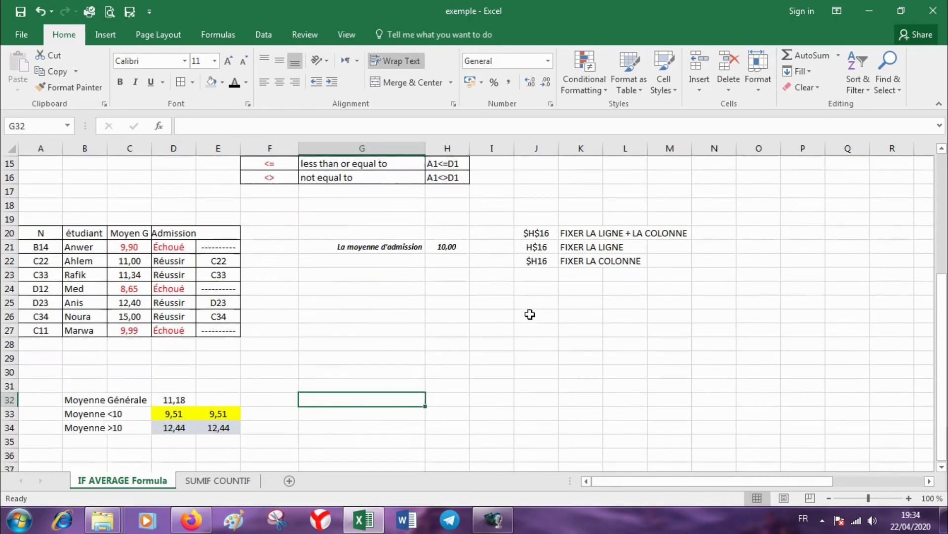
scroll(530, 314, up, 2)
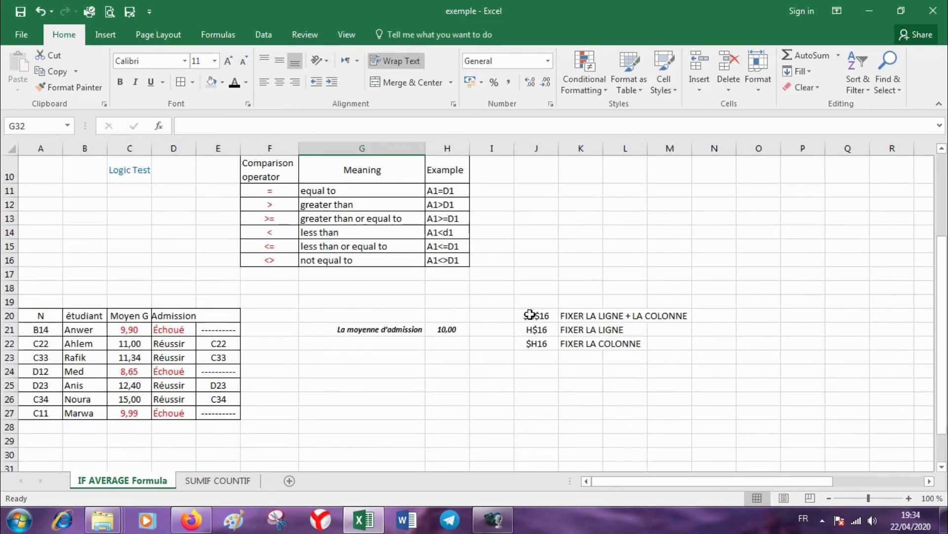
scroll(530, 314, up, 1)
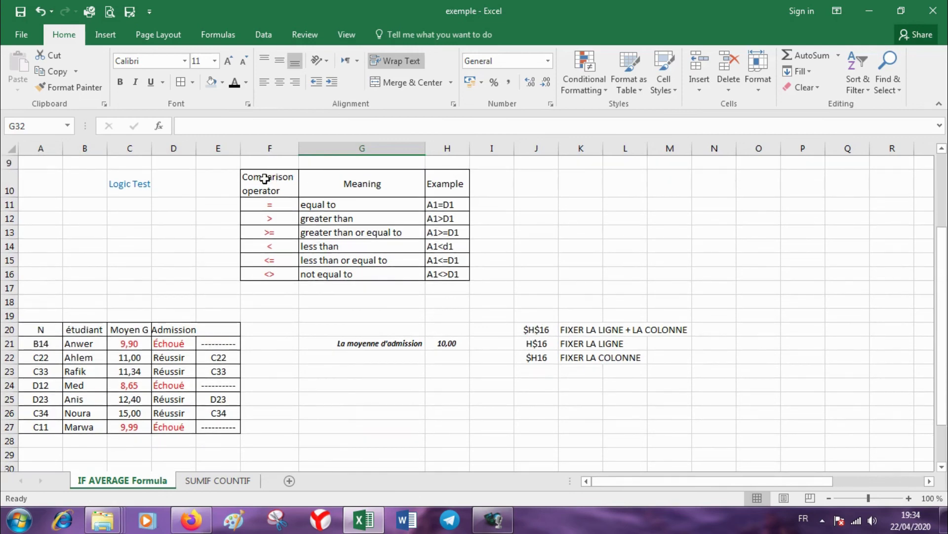
drag(289, 174, 451, 277)
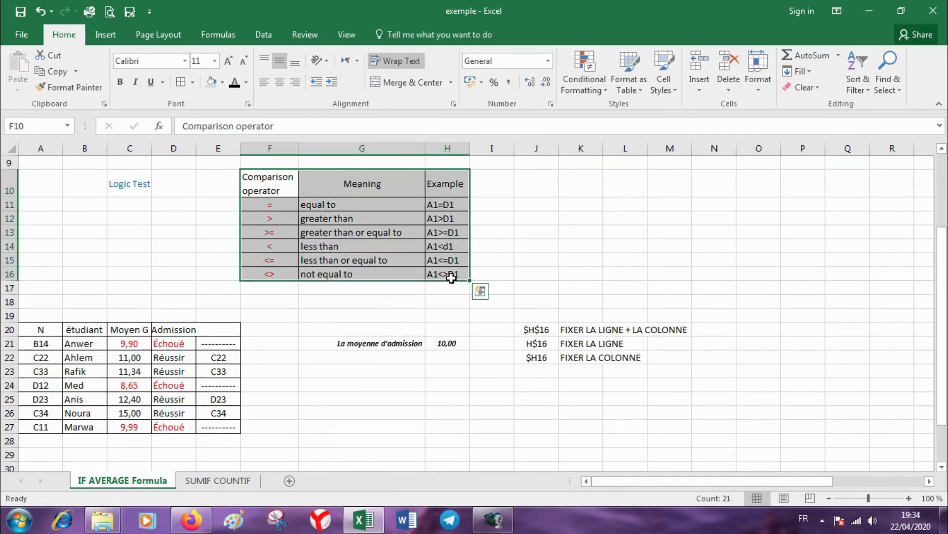
scroll(451, 277, up, 3)
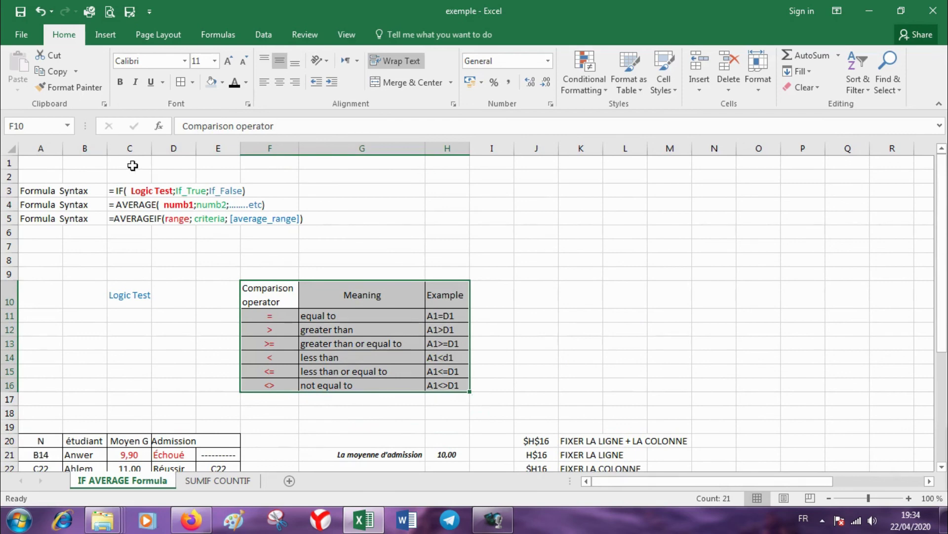
drag(47, 190, 254, 218)
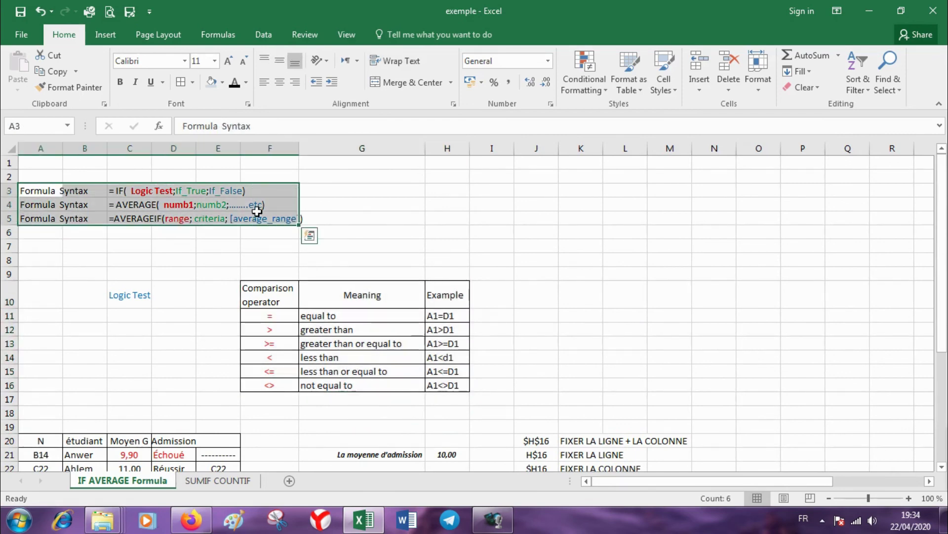
scroll(376, 264, down, 1)
scroll(375, 264, down, 1)
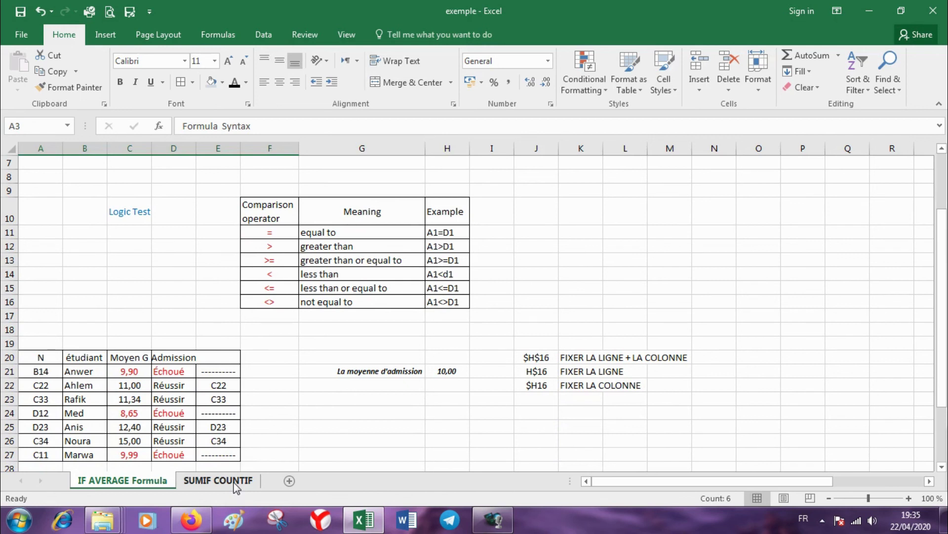
scroll(326, 380, down, 1)
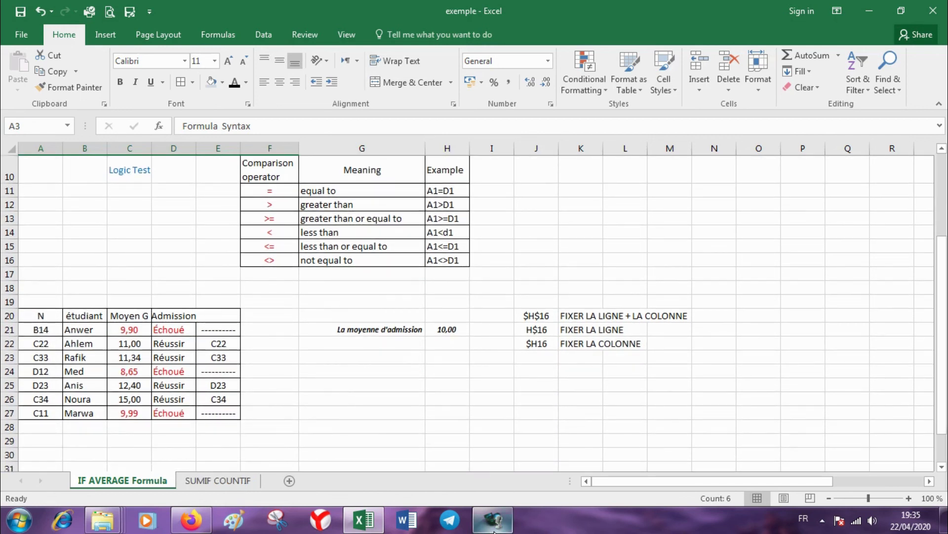
click(494, 524)
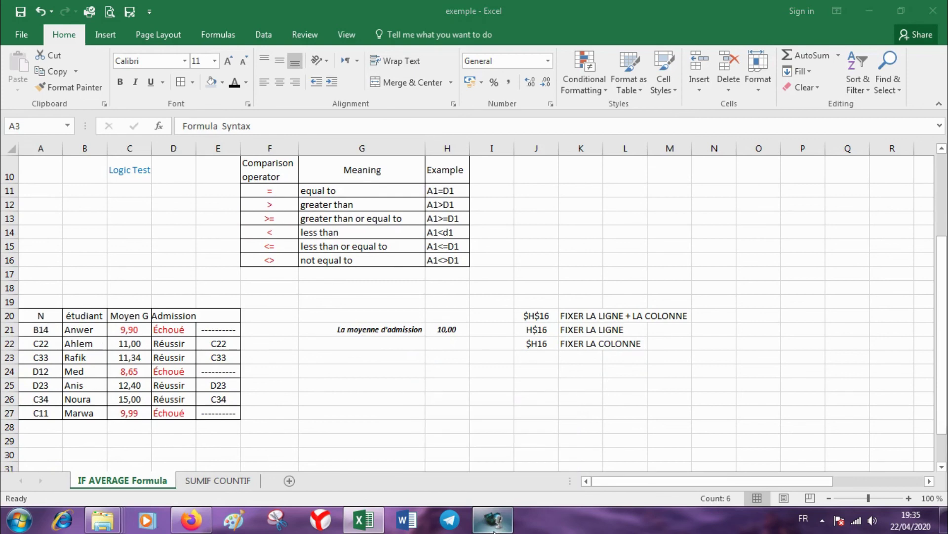
click(823, 520)
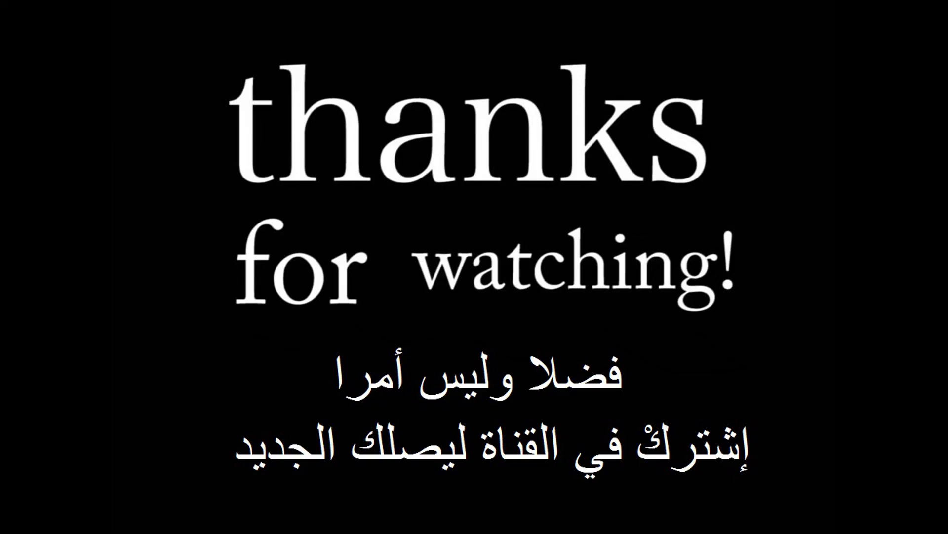